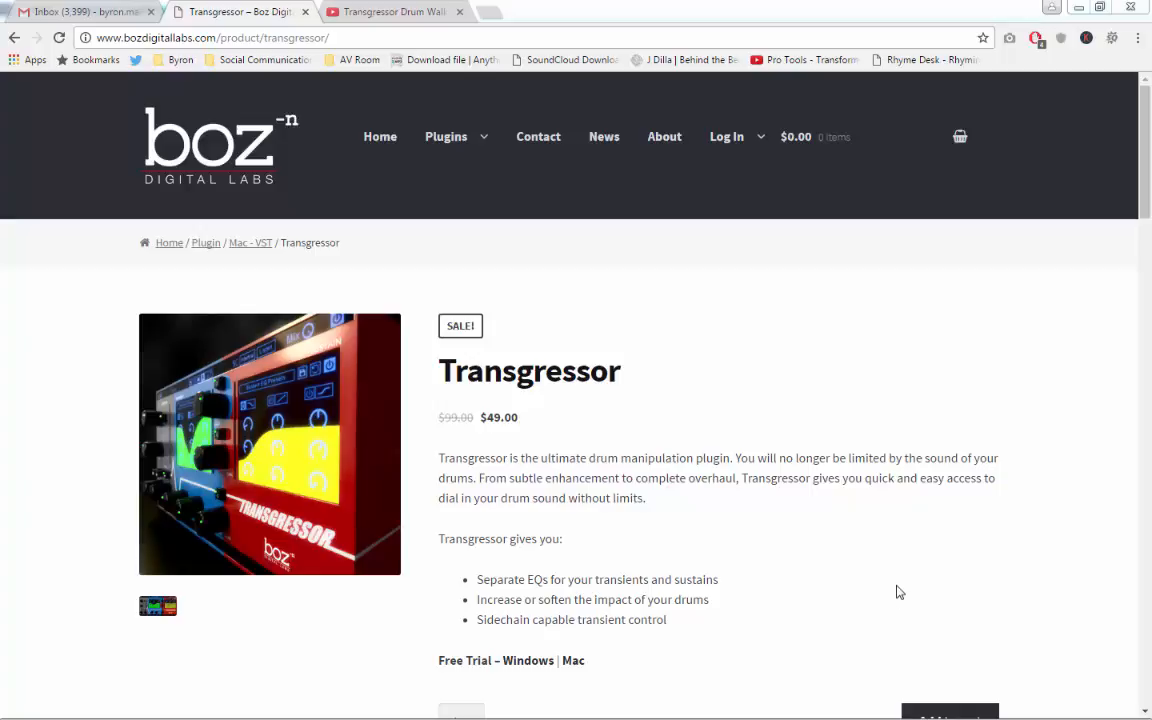
Switch to Ableton Live's arrangement of drum tracks and place the insert marker at the start of the 01_Kick track
key("alt+Tab")
key("Tab")
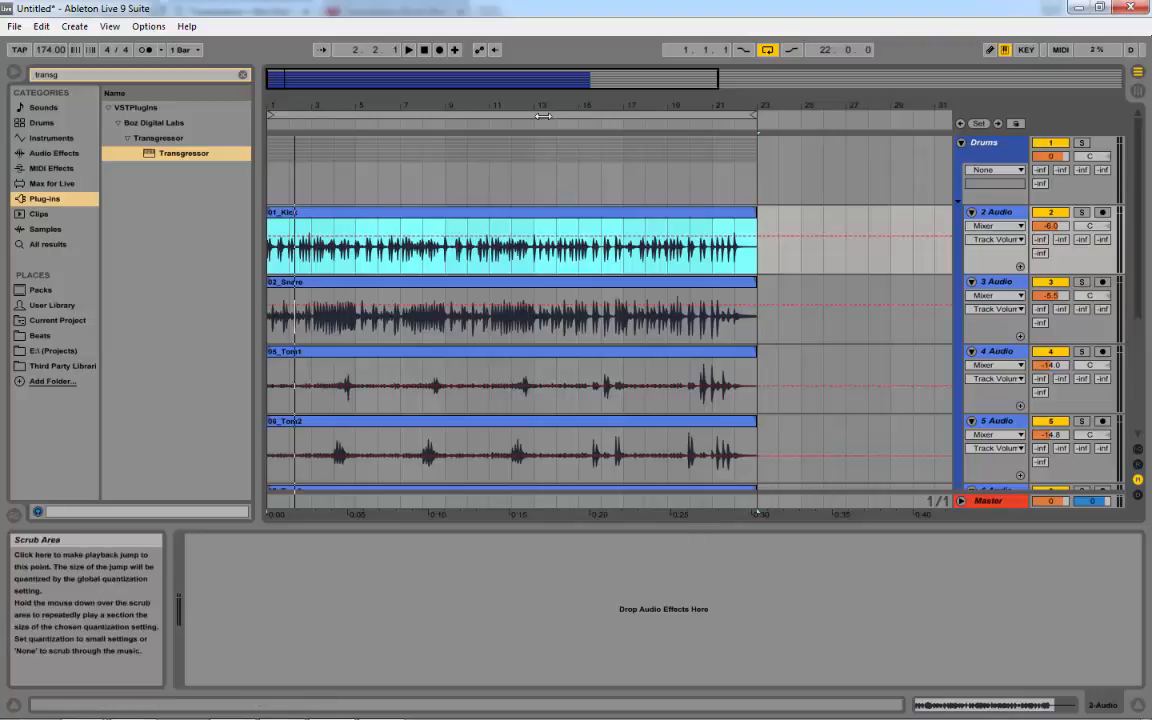
key("ctrl+a")
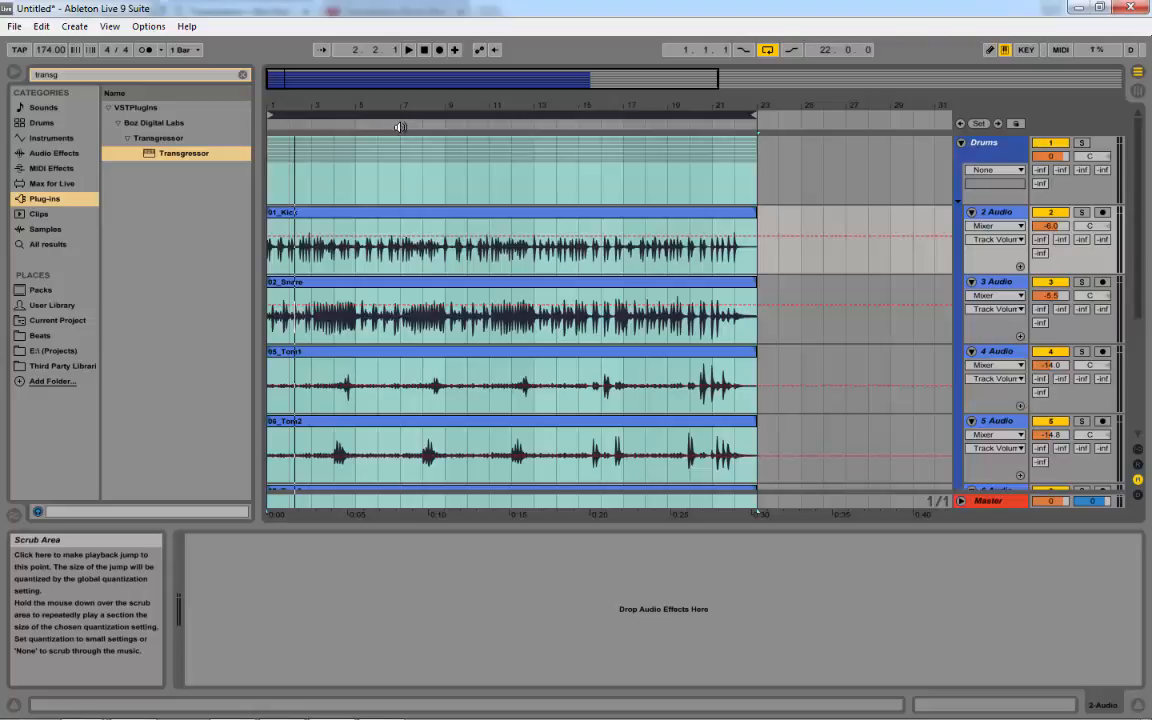
left_click(280, 252)
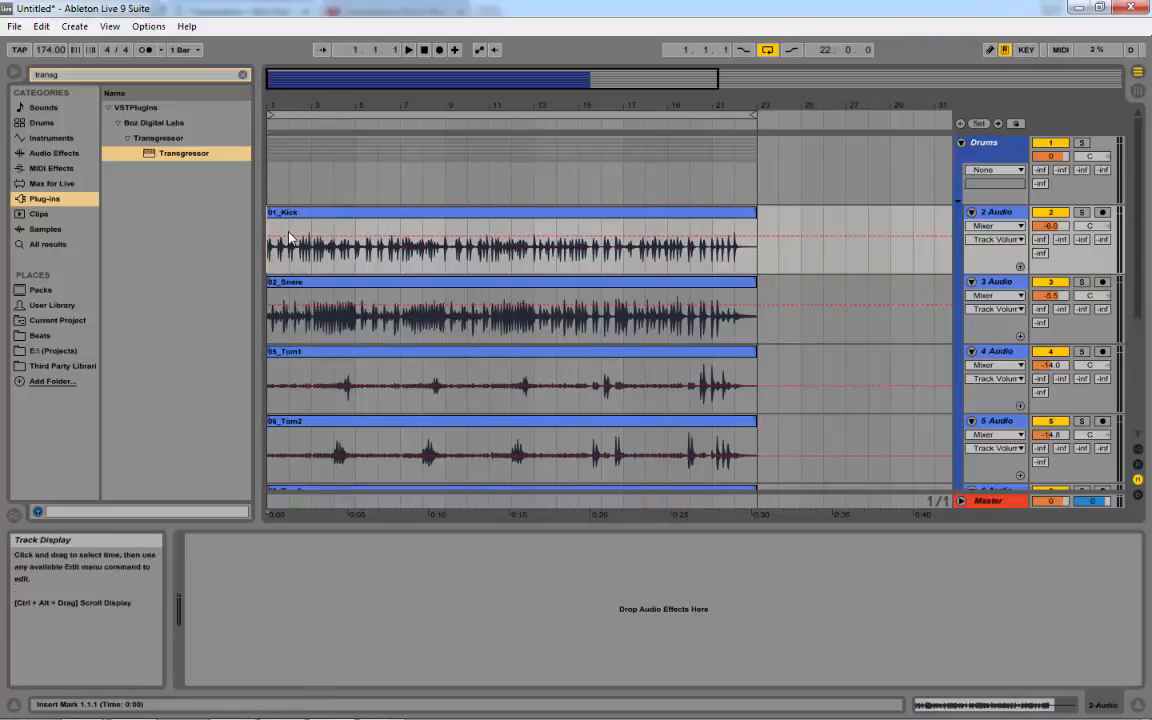
Check the drum tracks' mixer levels in Session View and return to Arrangement View
key("Tab")
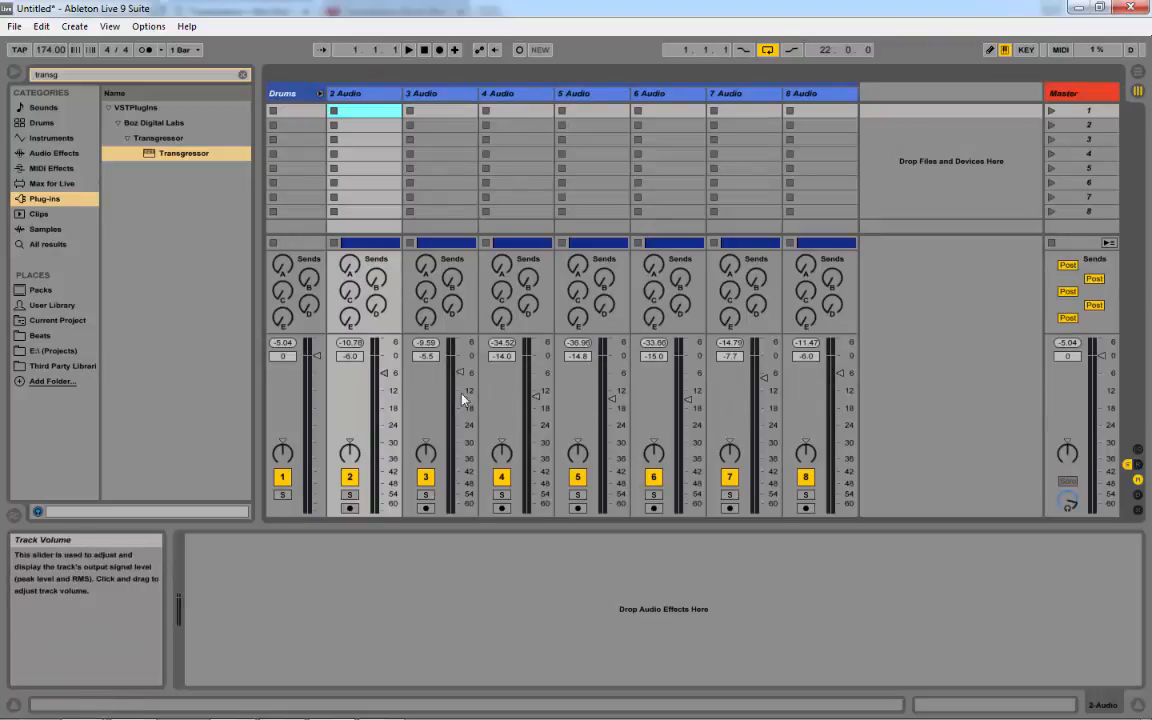
key("Tab")
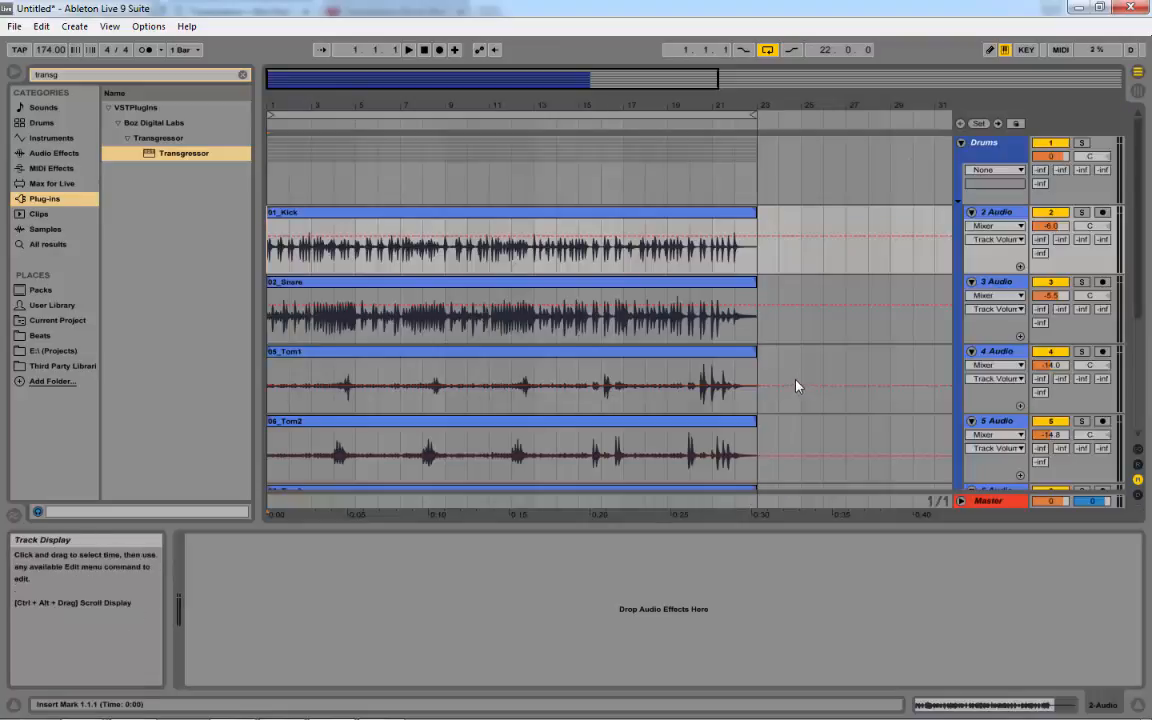
key("Tab")
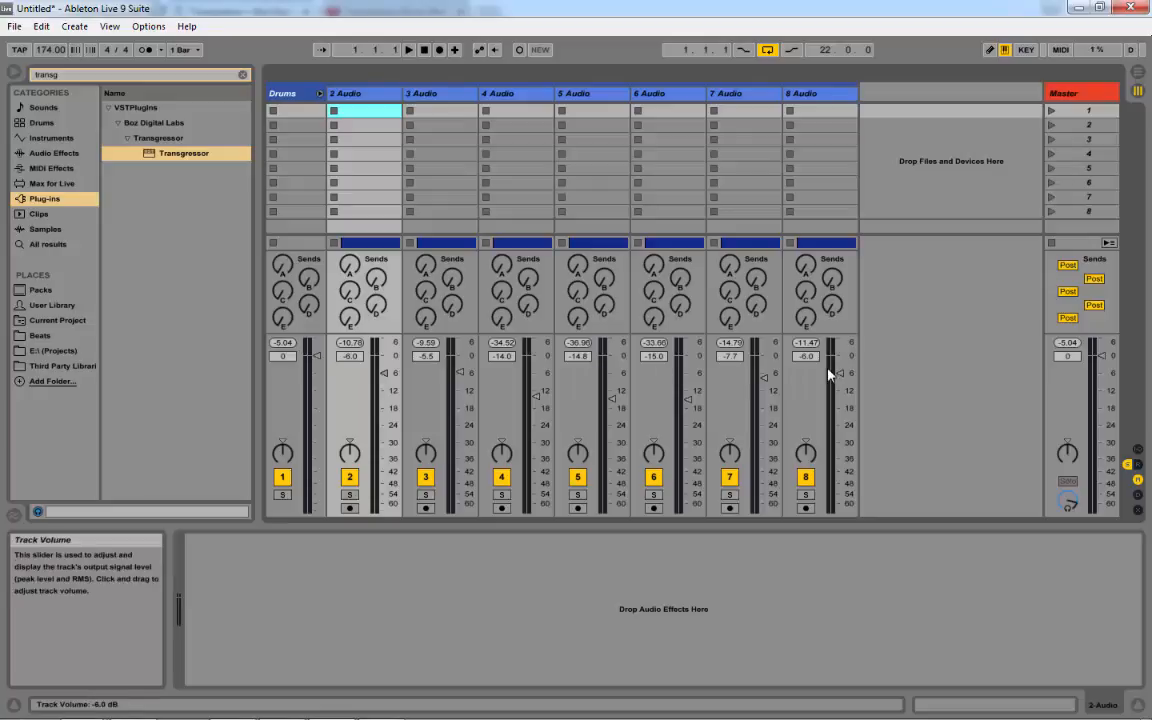
key("Tab")
Select the loop range across all drum tracks and play back the unprocessed drums
left_click(592, 114)
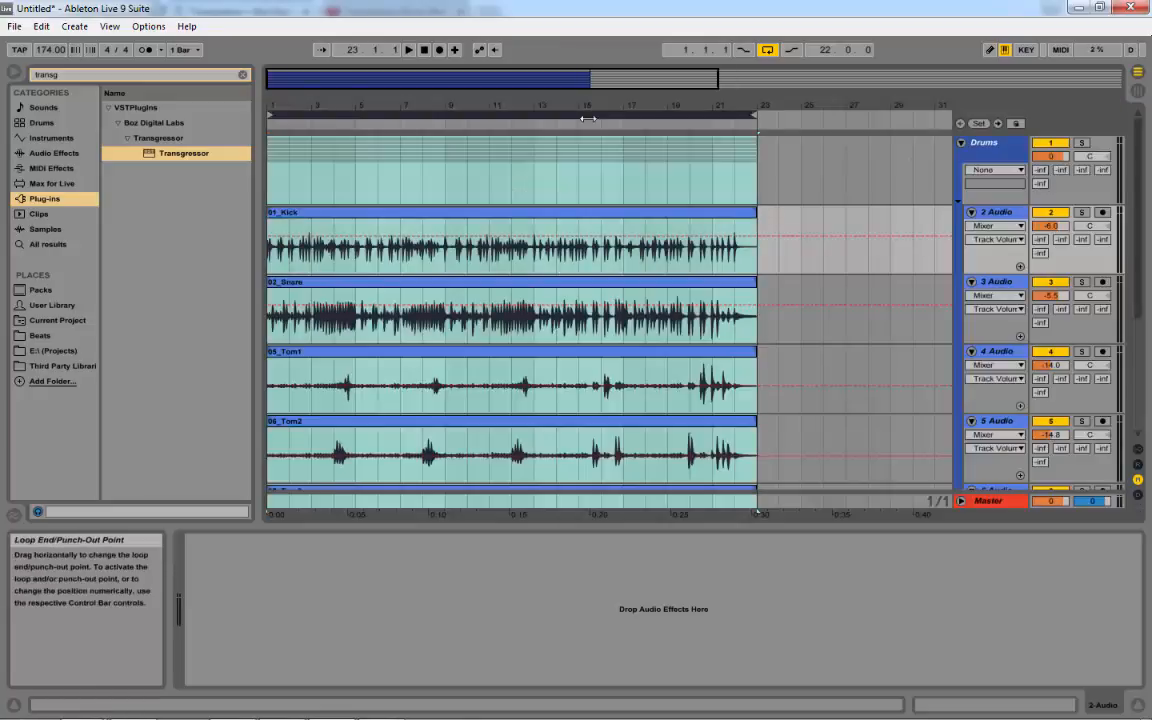
key("space")
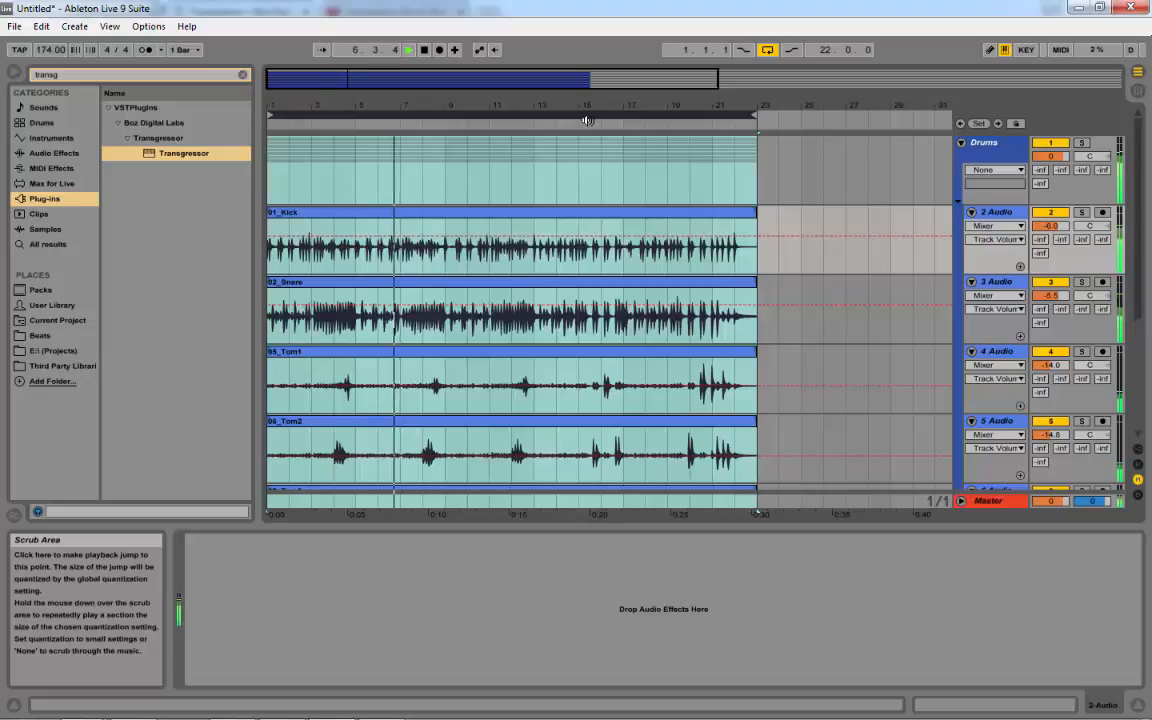
key("space")
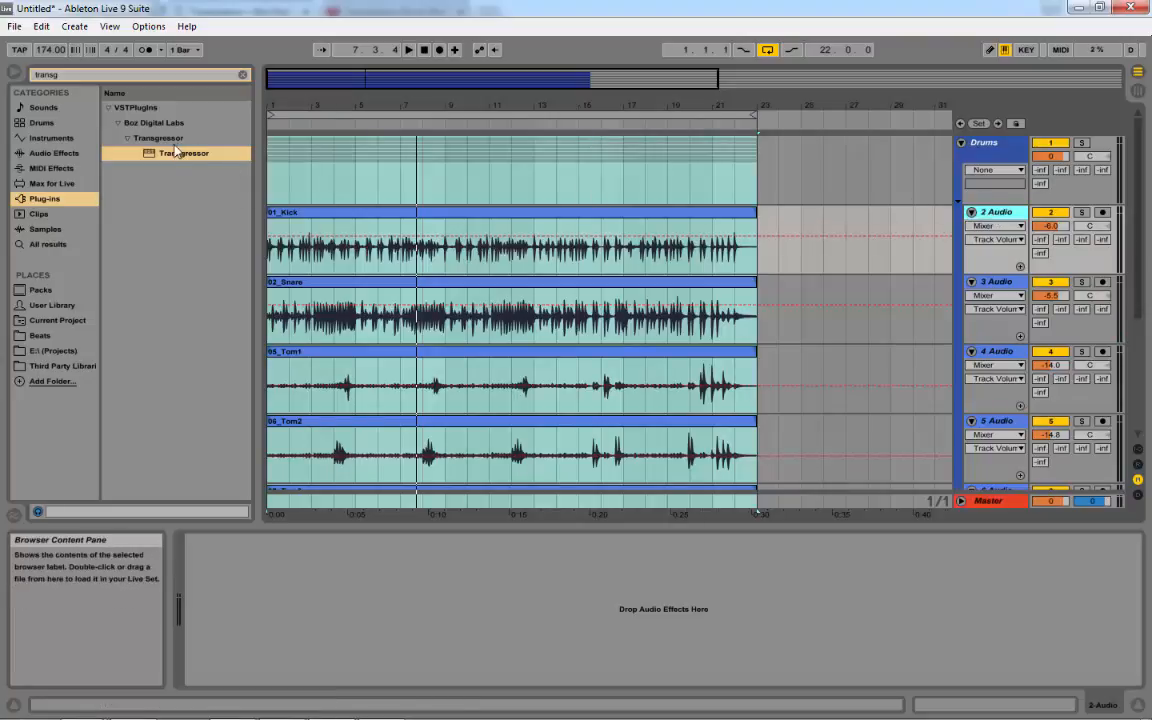
Load the Transgressor plug-in onto the 01_Kick track and continue in trial mode
left_click(678, 213)
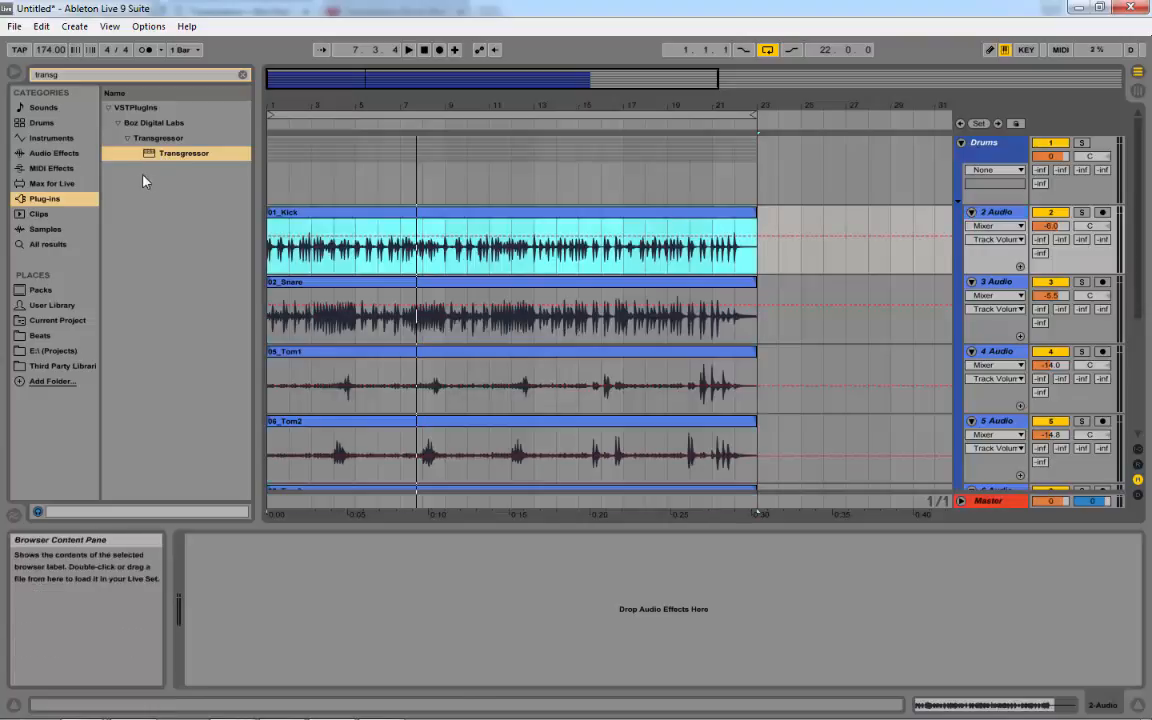
left_click_drag(148, 160, 350, 230)
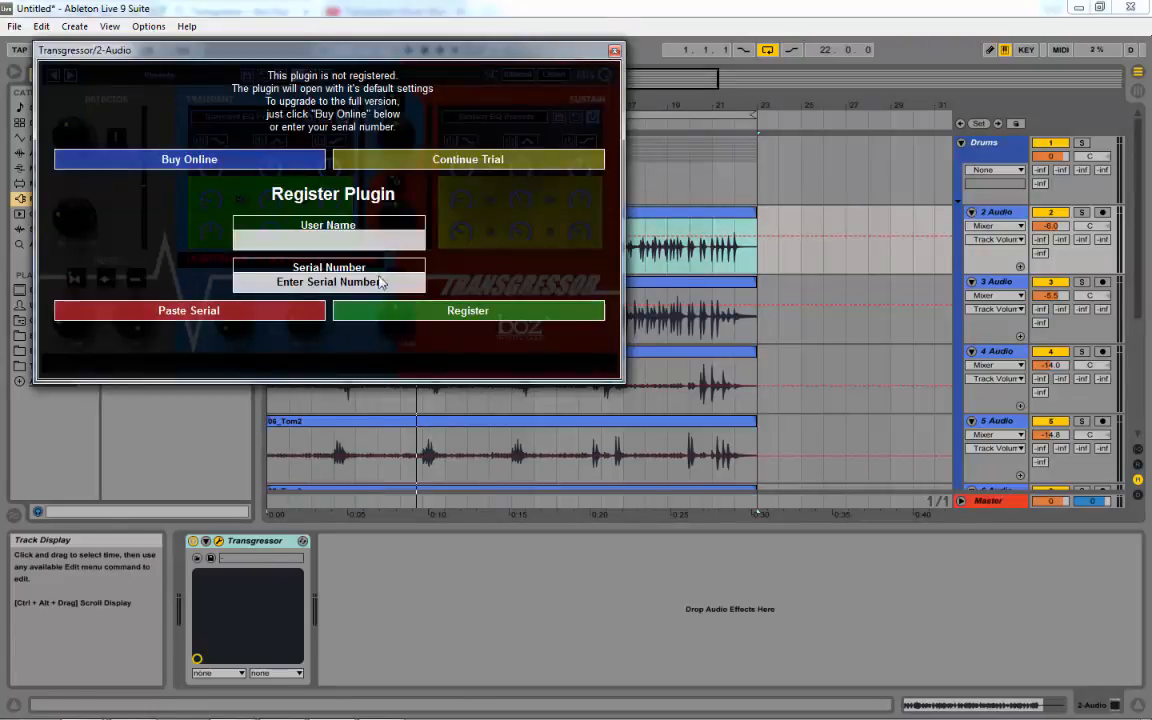
left_click_drag(484, 52, 648, 121)
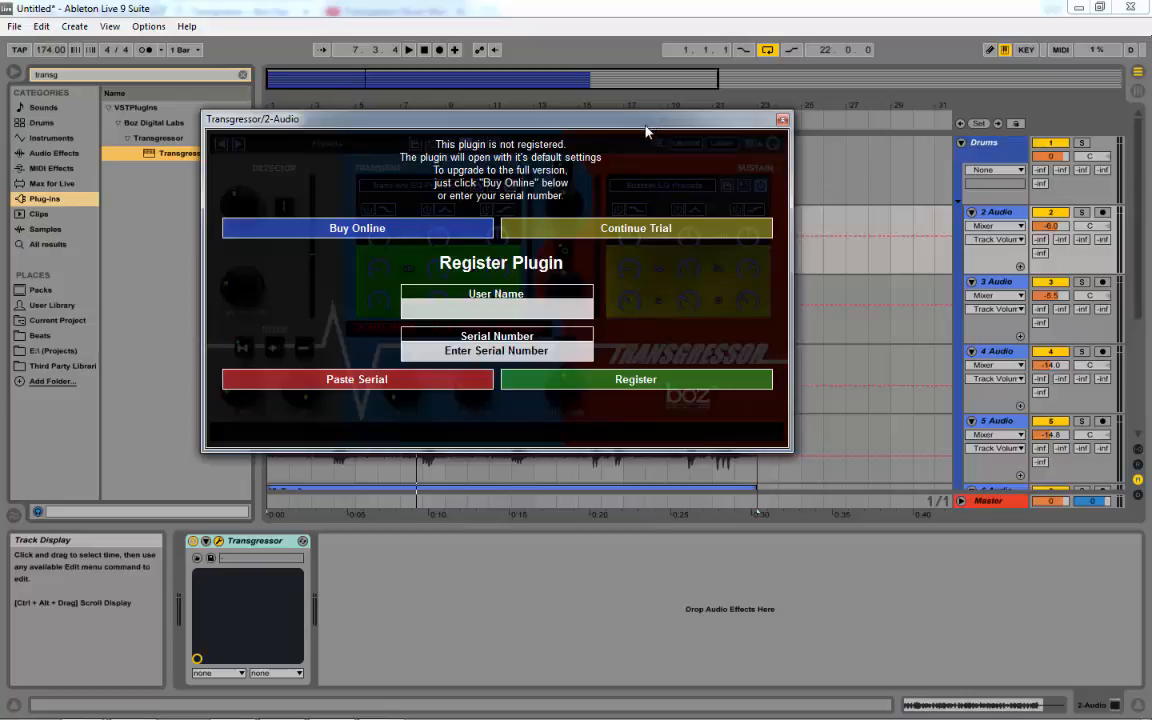
left_click(667, 230)
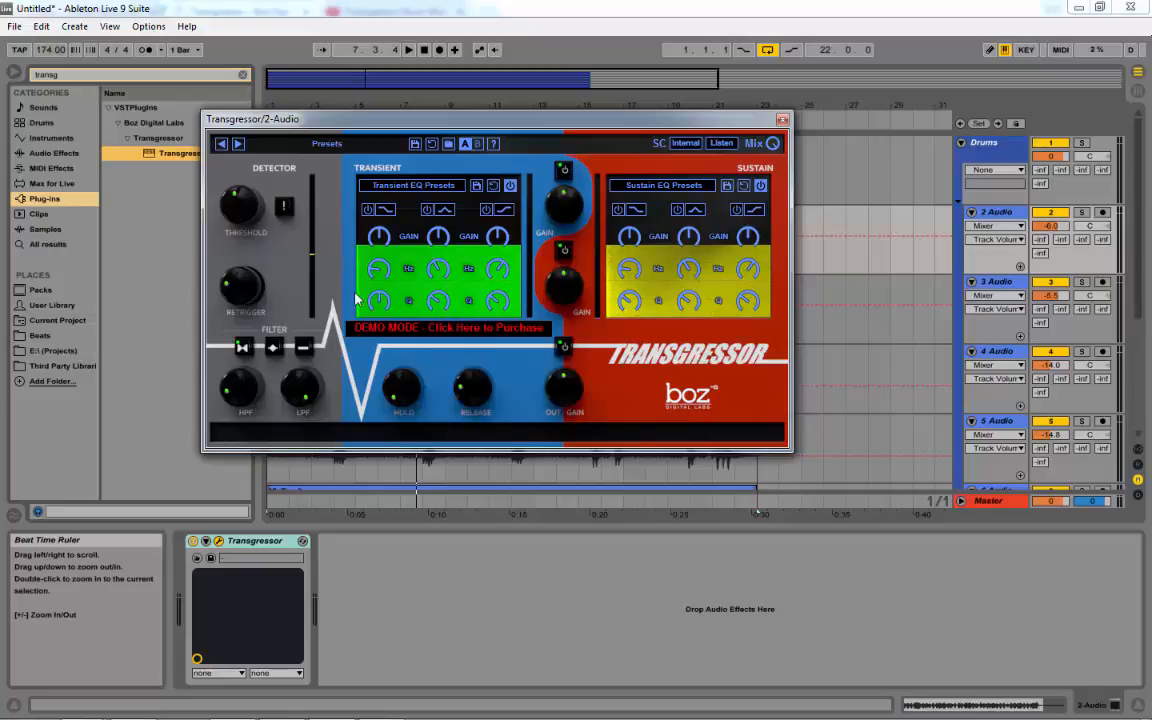
Solo the 01_Kick track and play it with the Transgressor window moved clear of the track controls
left_click_drag(470, 119, 466, 357)
left_click(1082, 212)
left_click_drag(674, 360, 763, 249)
key("space")
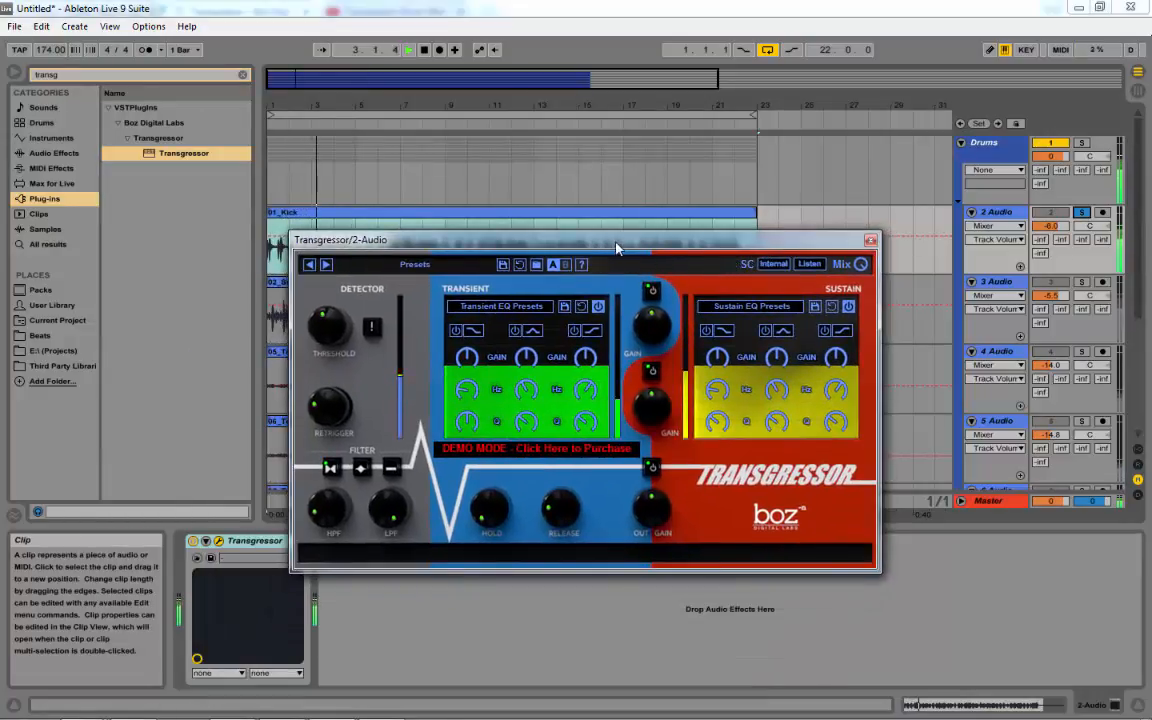
left_click_drag(625, 247, 679, 267)
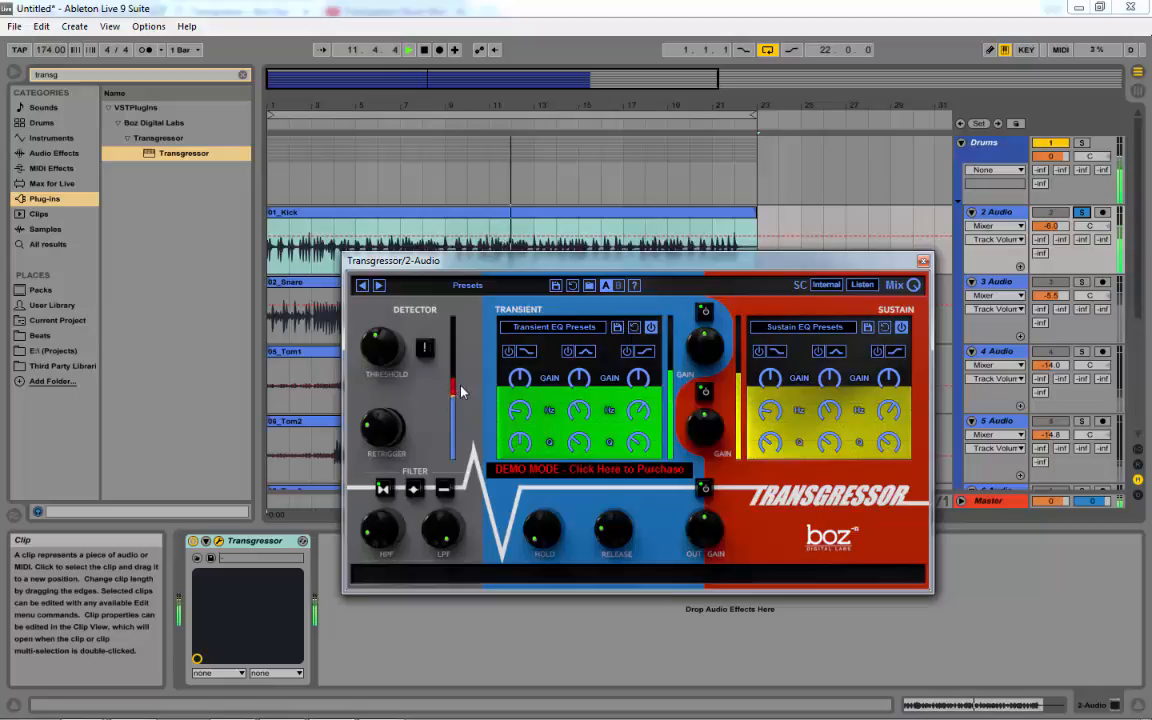
key("space")
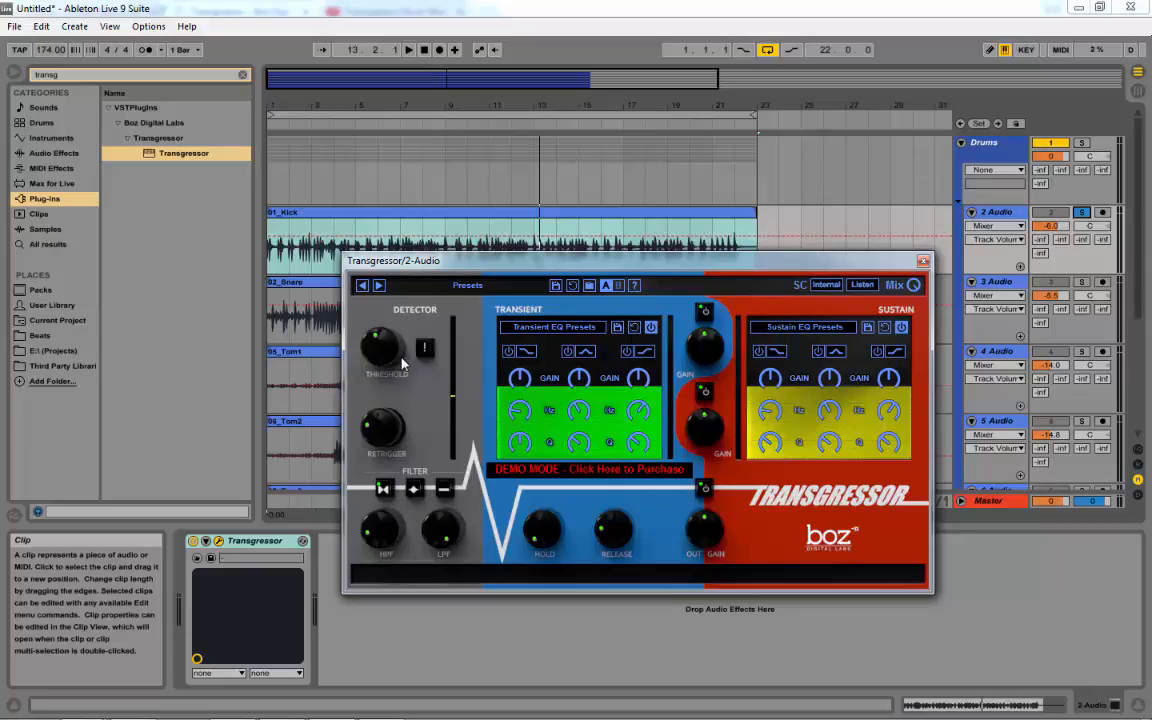
Set the transient detector threshold to -34.4 dB while the soloed kick plays
key("space")
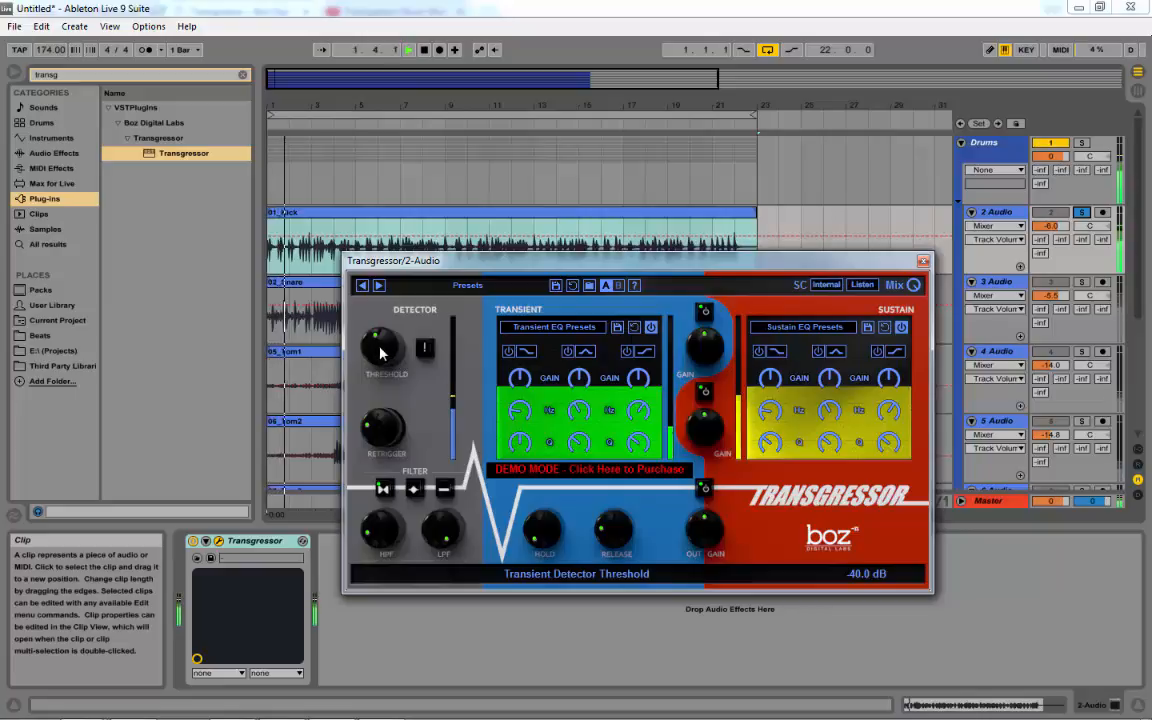
mouse_move(380, 347)
left_mouse_down()
mouse_move(379, 357)
mouse_move(377, 344)
left_mouse_up()
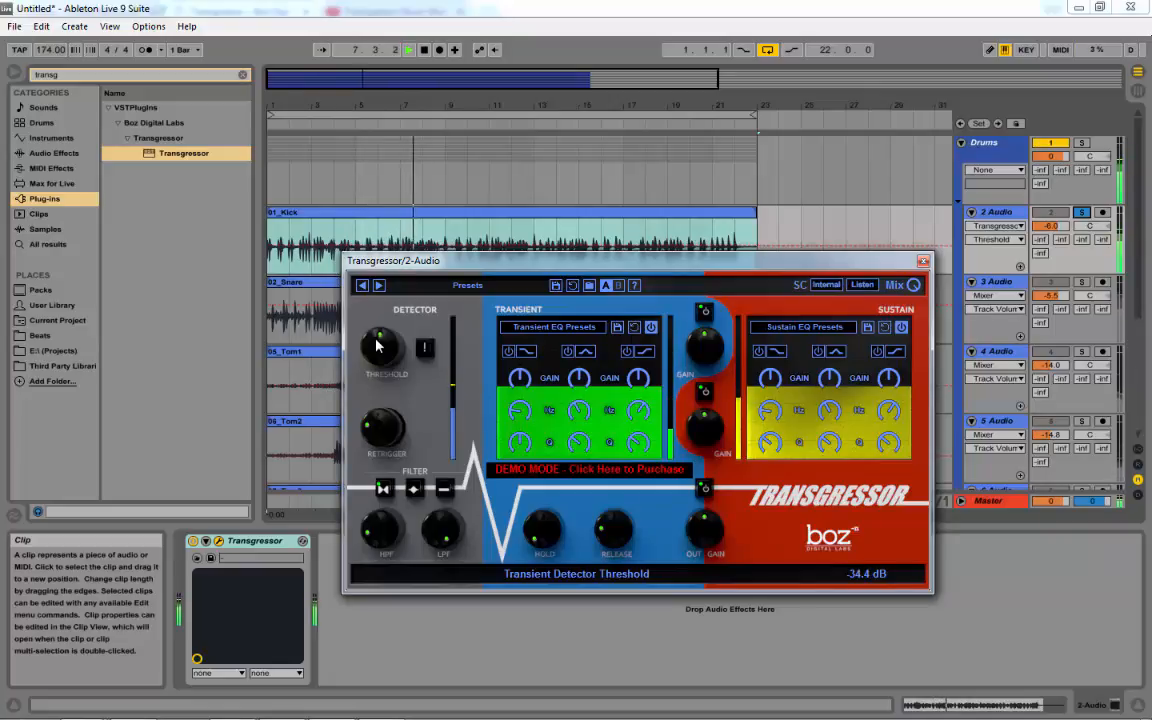
key("space")
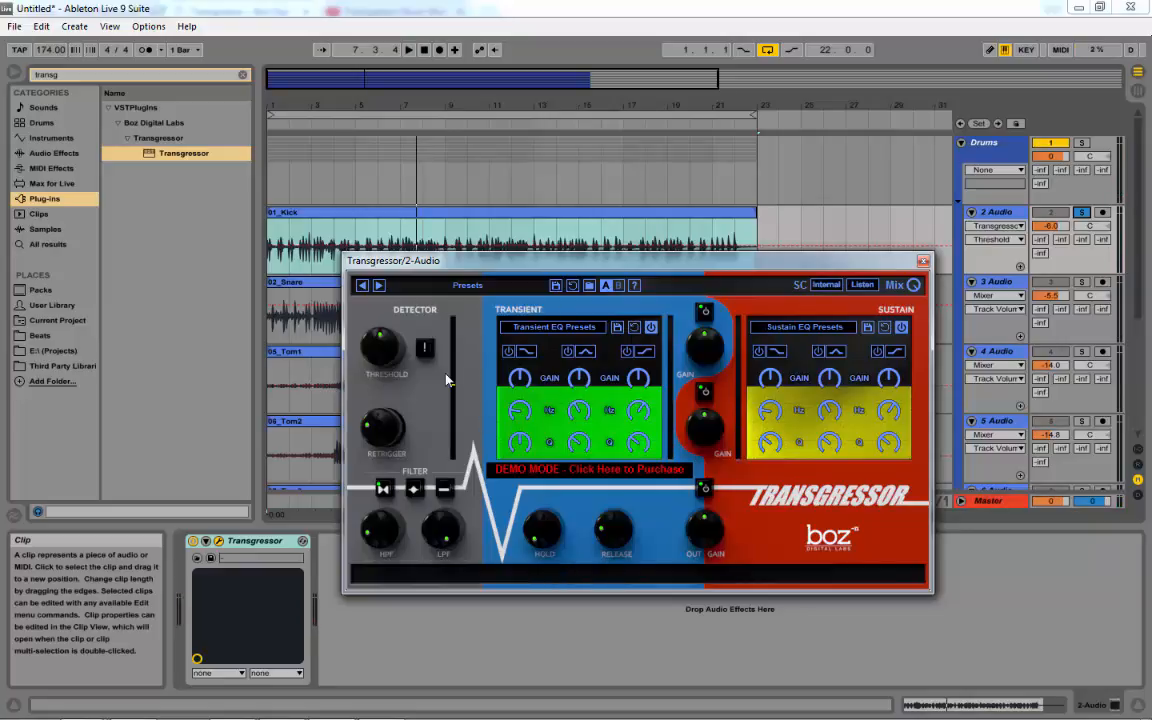
Try different transient retrigger times in the detector, from 10.0 ms up to 89.9 ms
mouse_move(397, 425)
left_click_drag(378, 428, 375, 463)
mouse_move(383, 440)
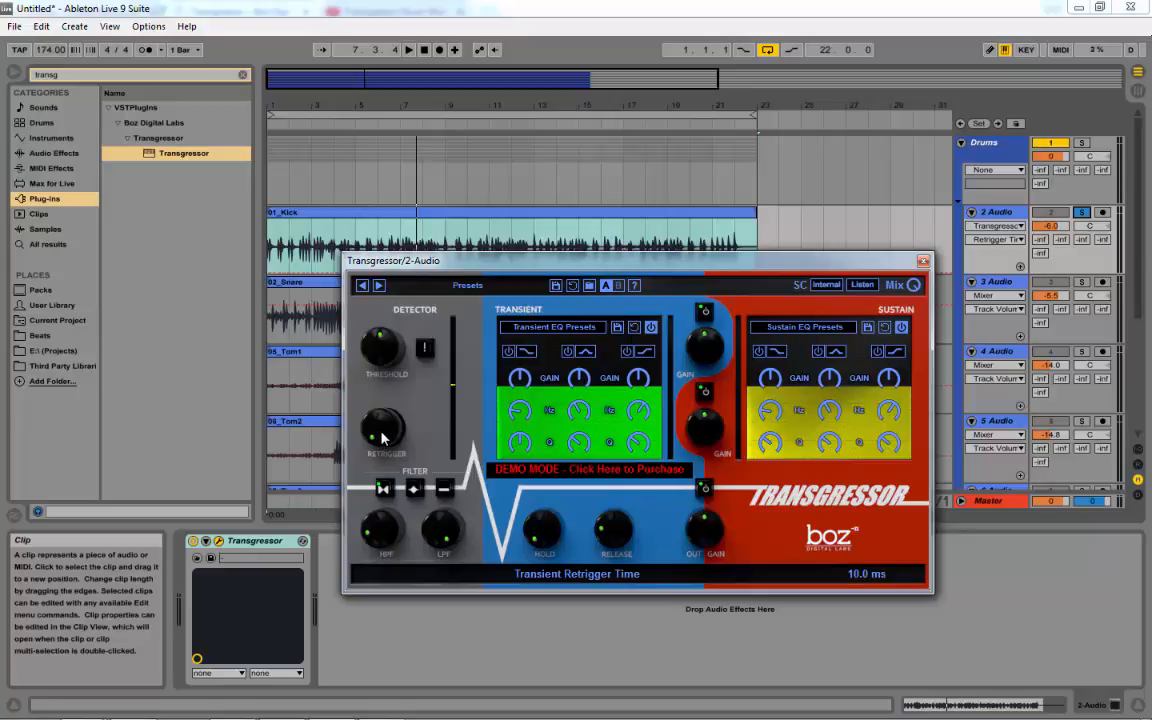
left_click_drag(381, 437, 371, 403)
mouse_move(383, 428)
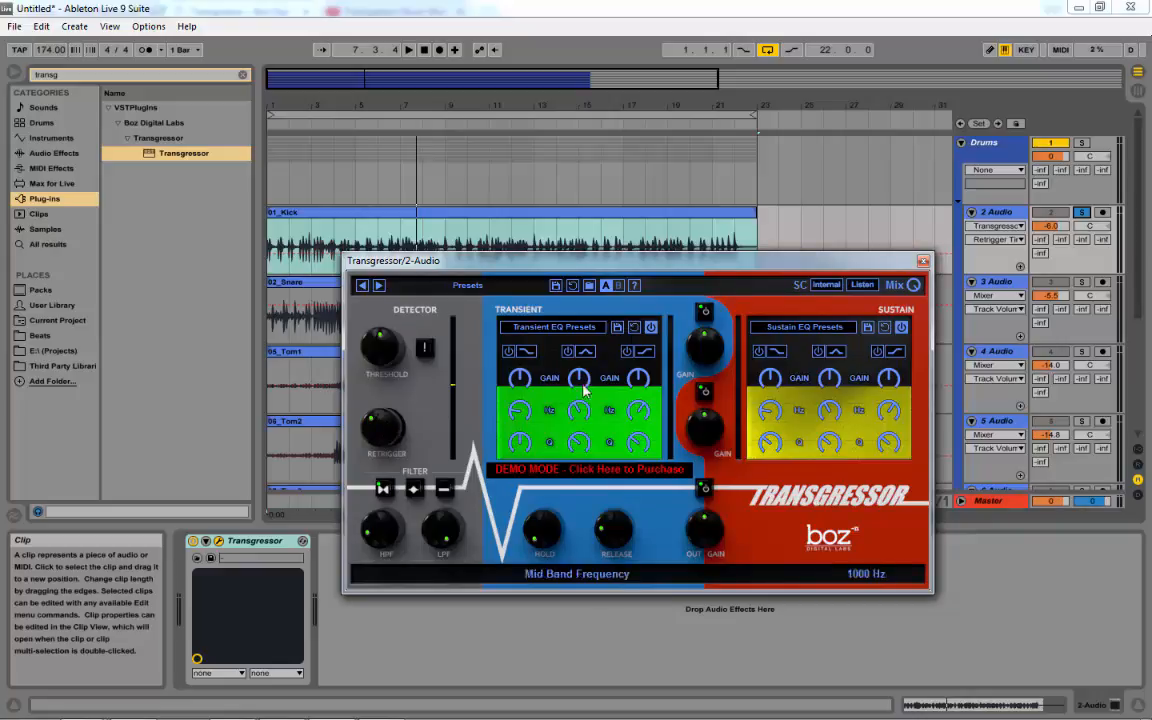
left_click_drag(378, 439, 376, 419)
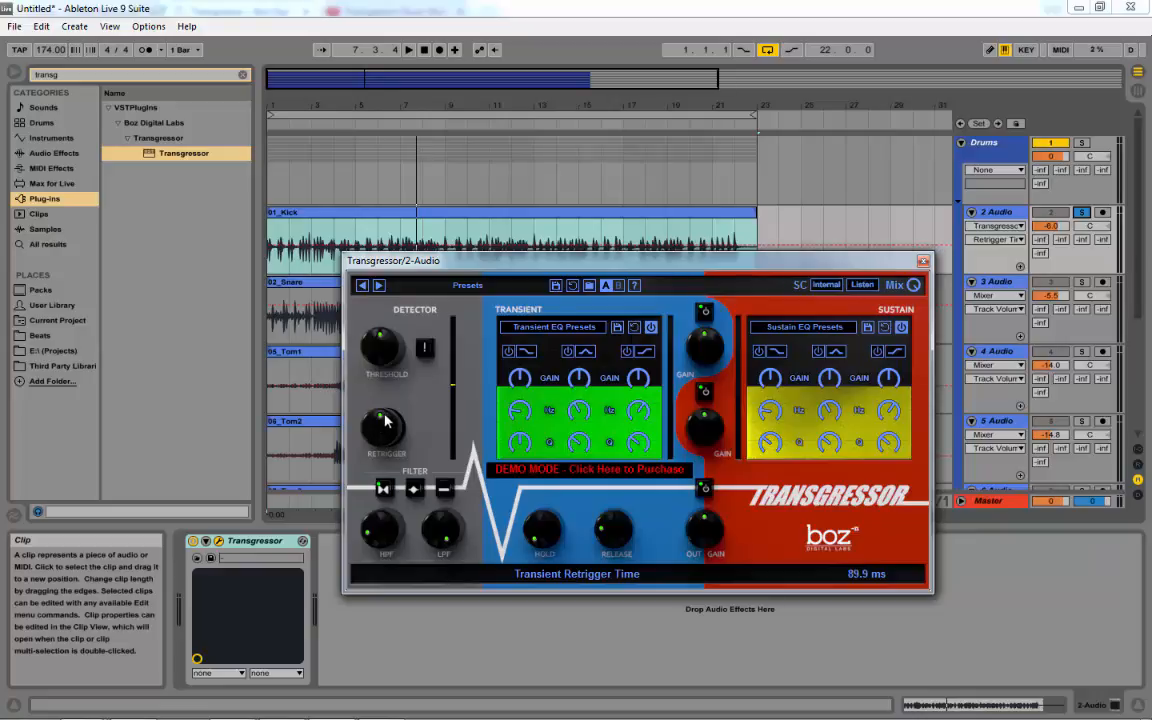
Play back the soloed kick in short passes to check how the detector reacts
key("space")
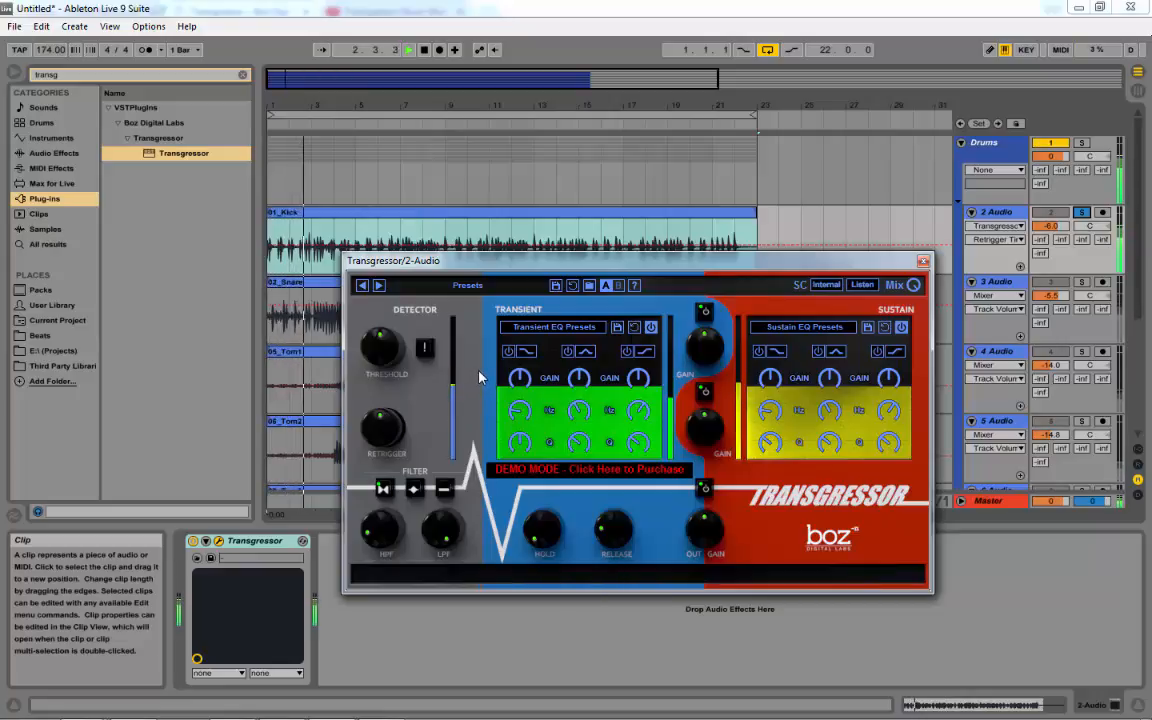
key("space")
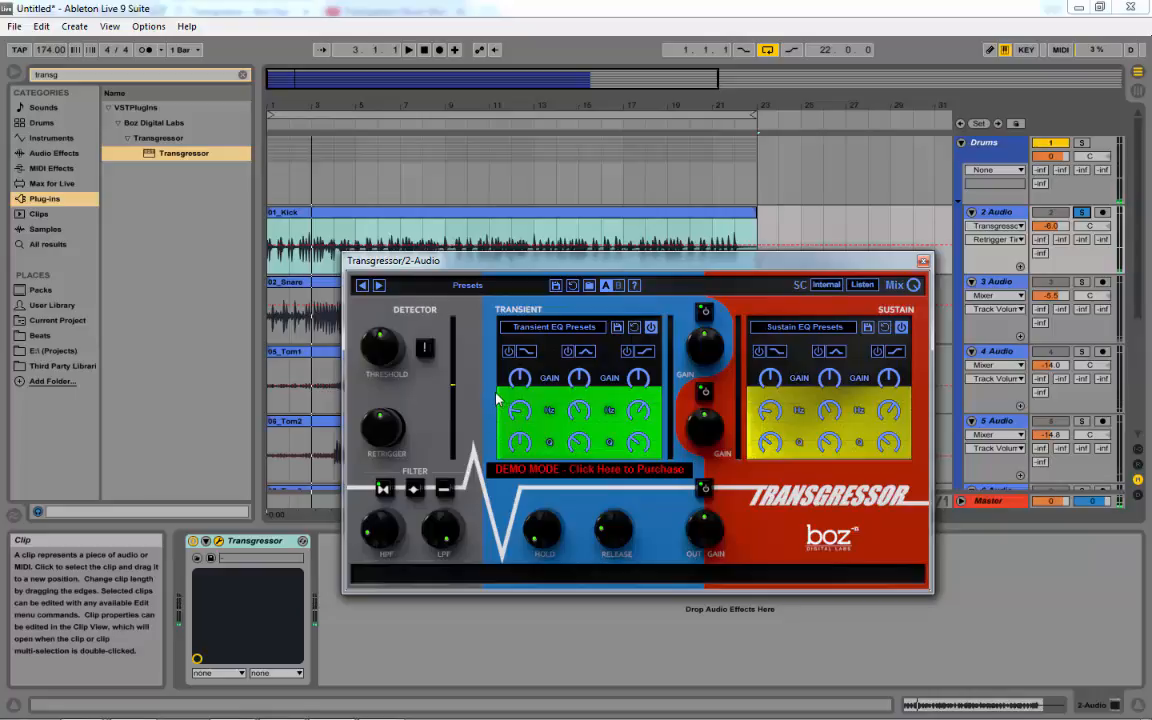
key("space")
key("space")
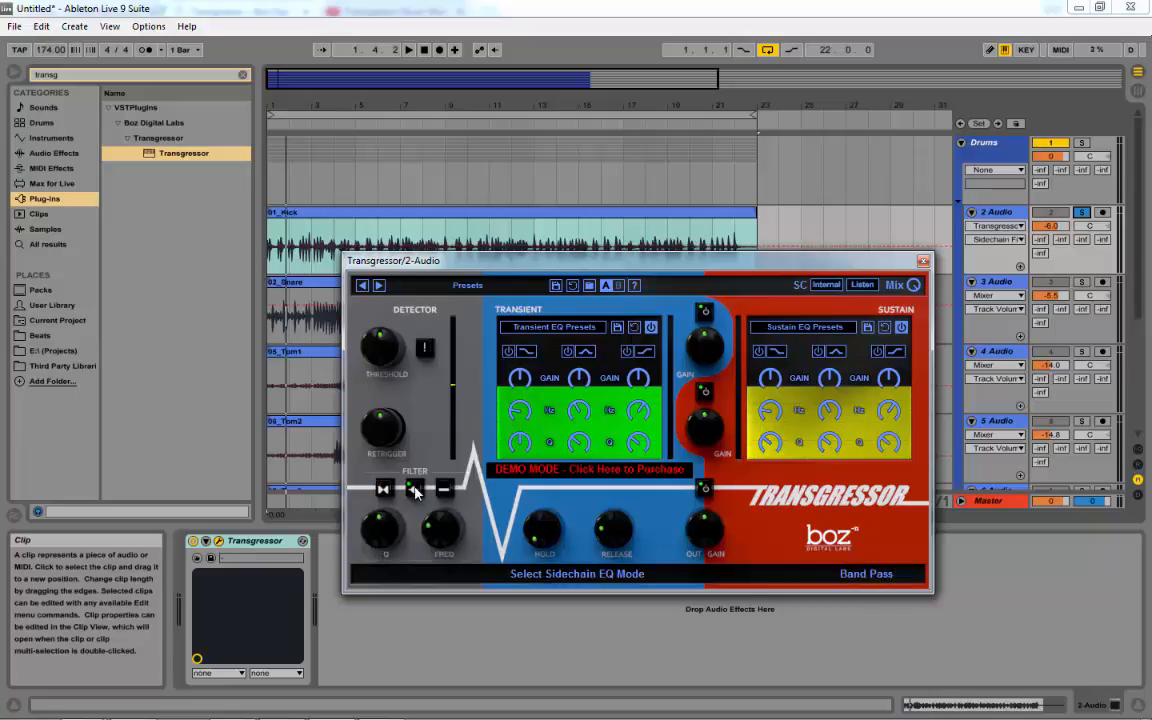
Try the Band Pass and Disabled modes of the detector's sidechain filter and restore High Pass / Low Pass
left_click(414, 489)
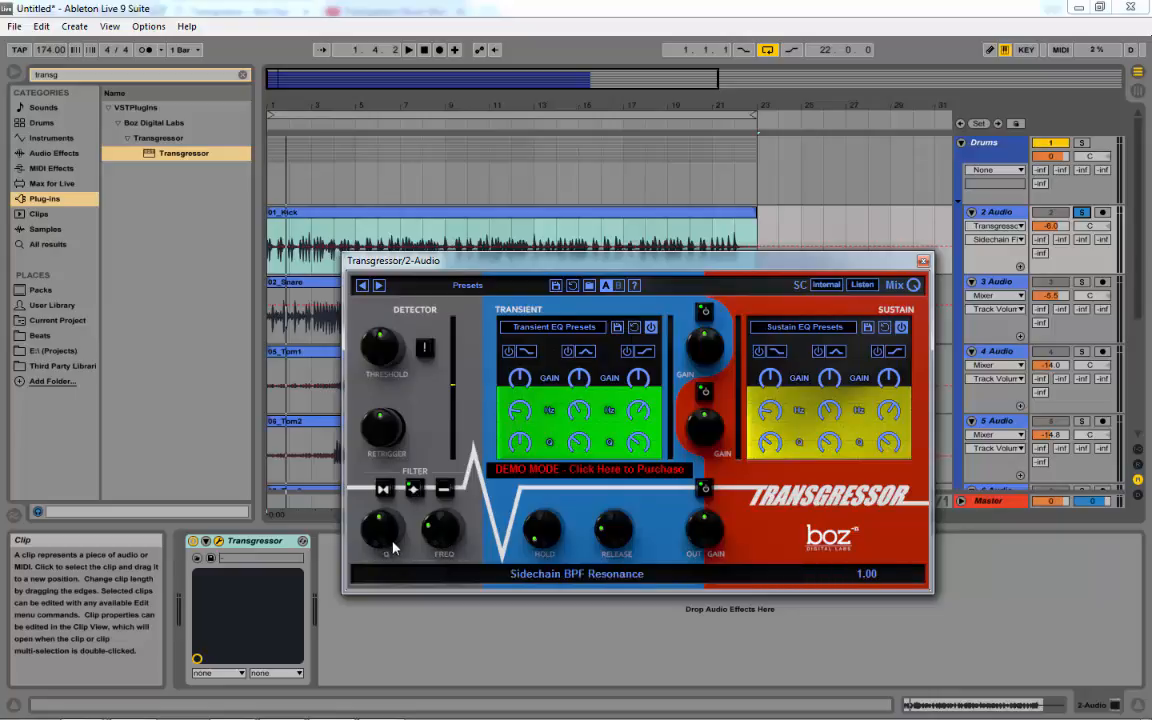
left_click(382, 488)
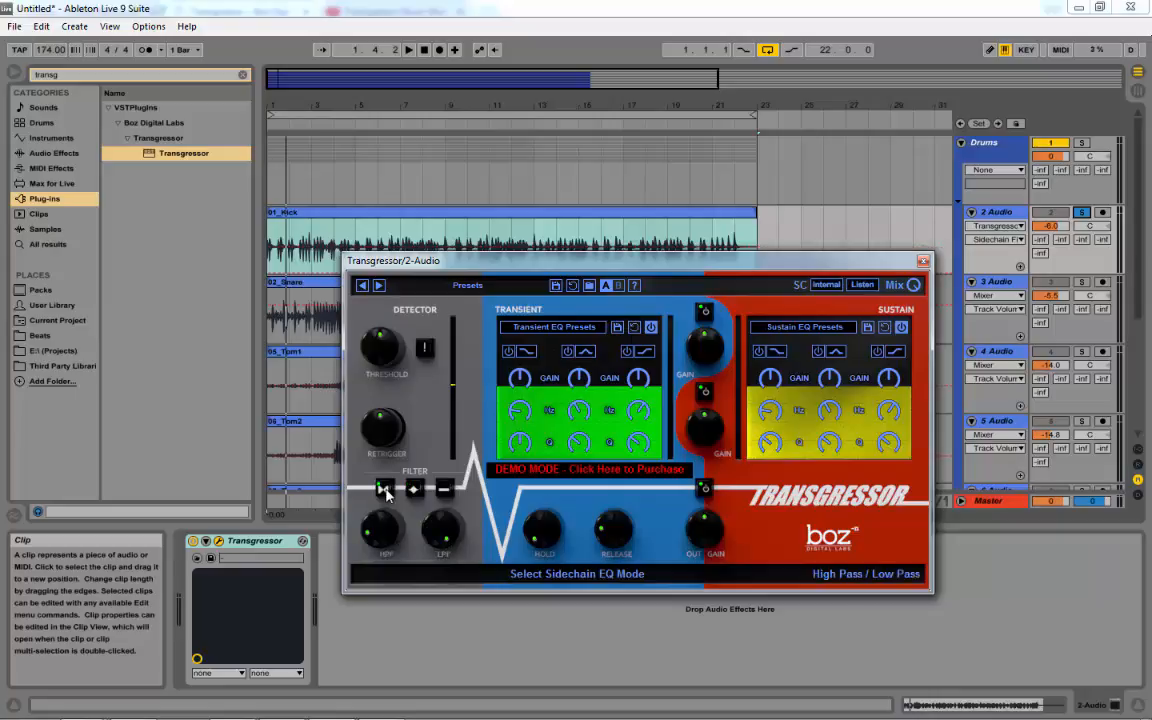
left_click(447, 488)
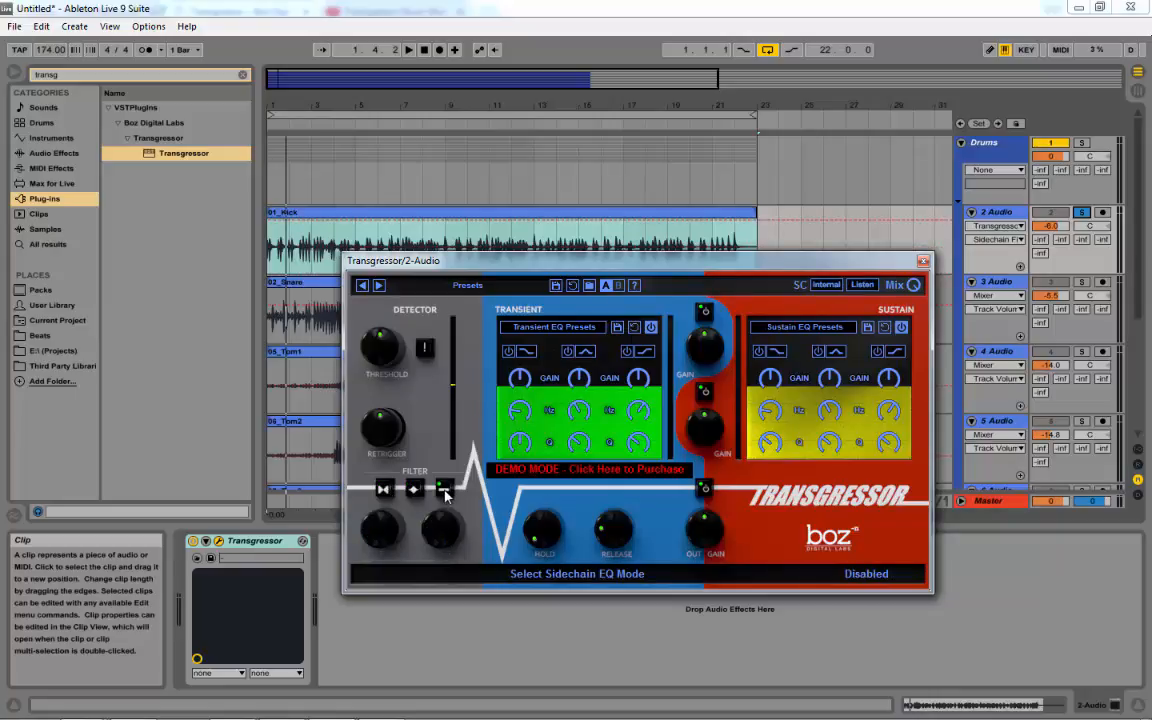
left_click(382, 488)
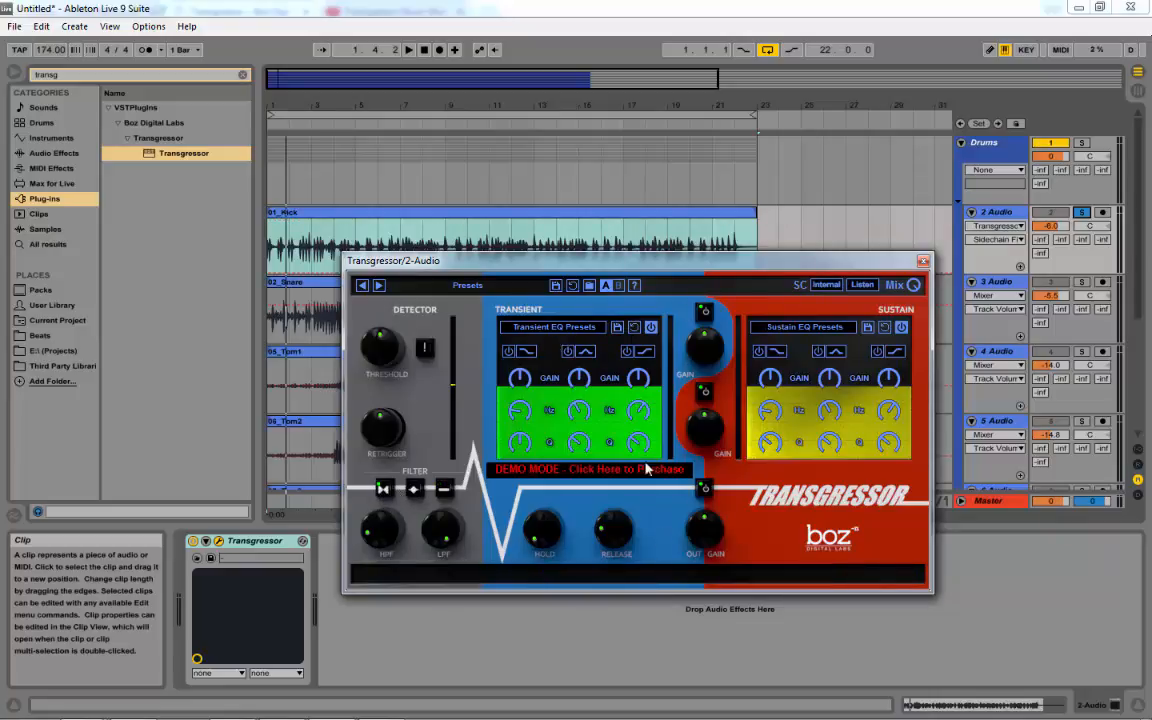
Switch the transient audio, the sustain audio and the whole plug-in off and back on, one at a time
left_click(705, 313)
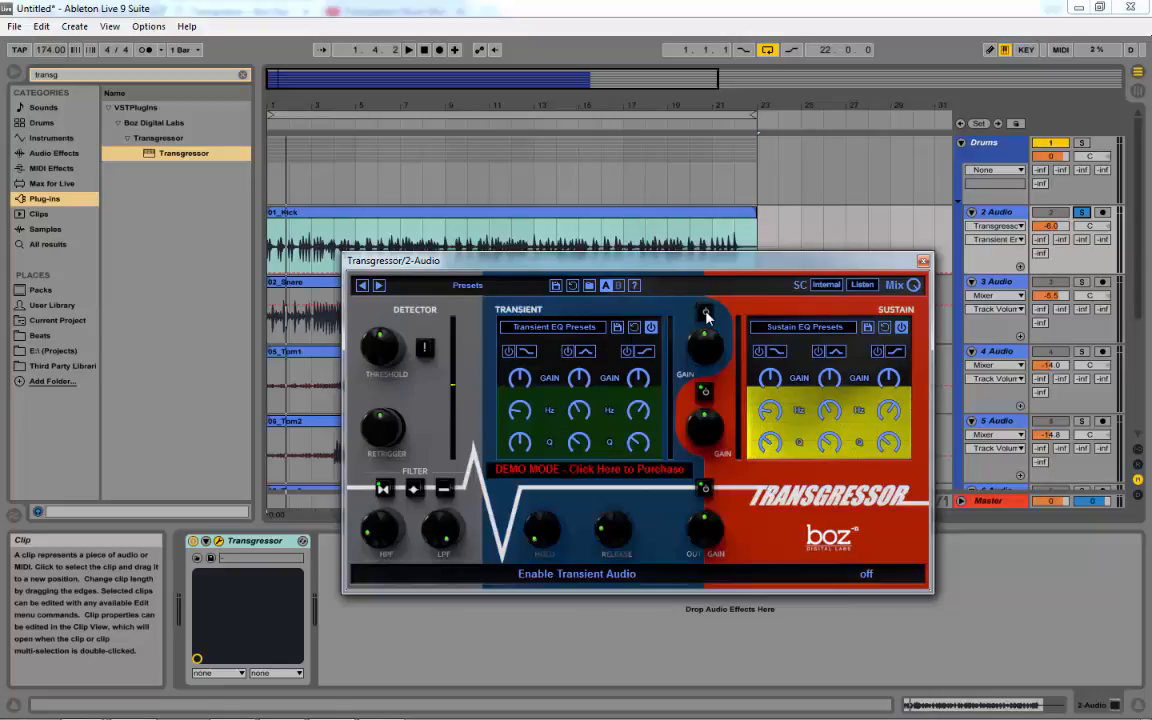
left_click(705, 313)
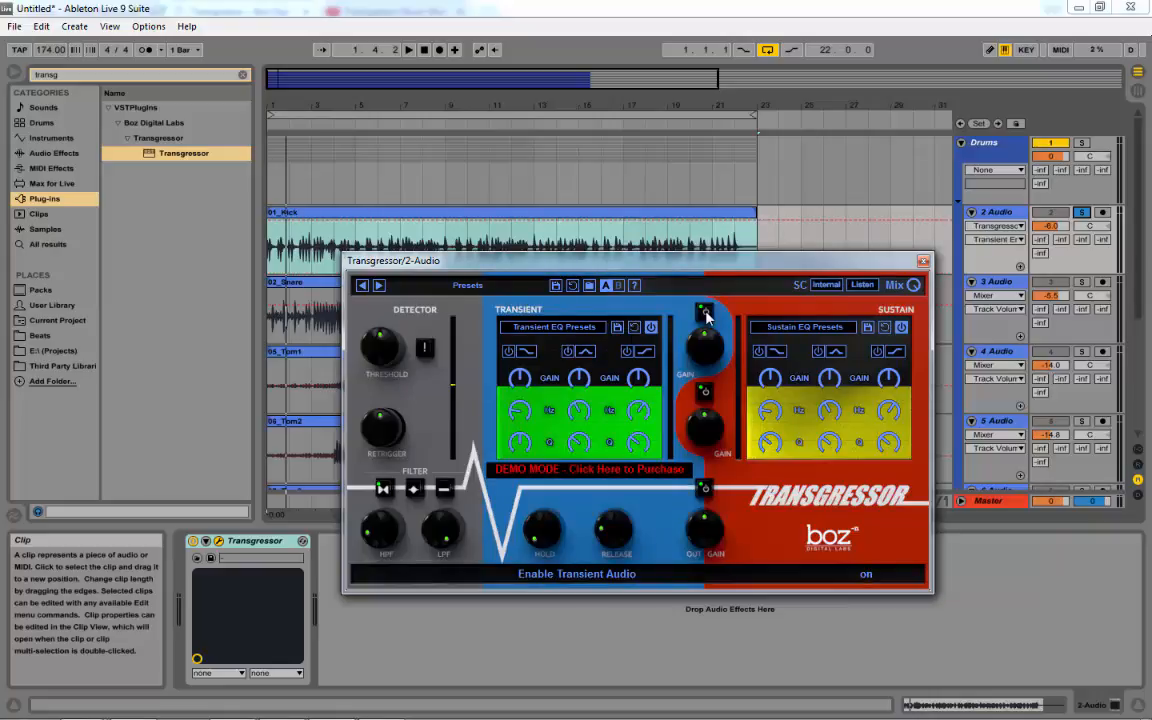
left_click(705, 395)
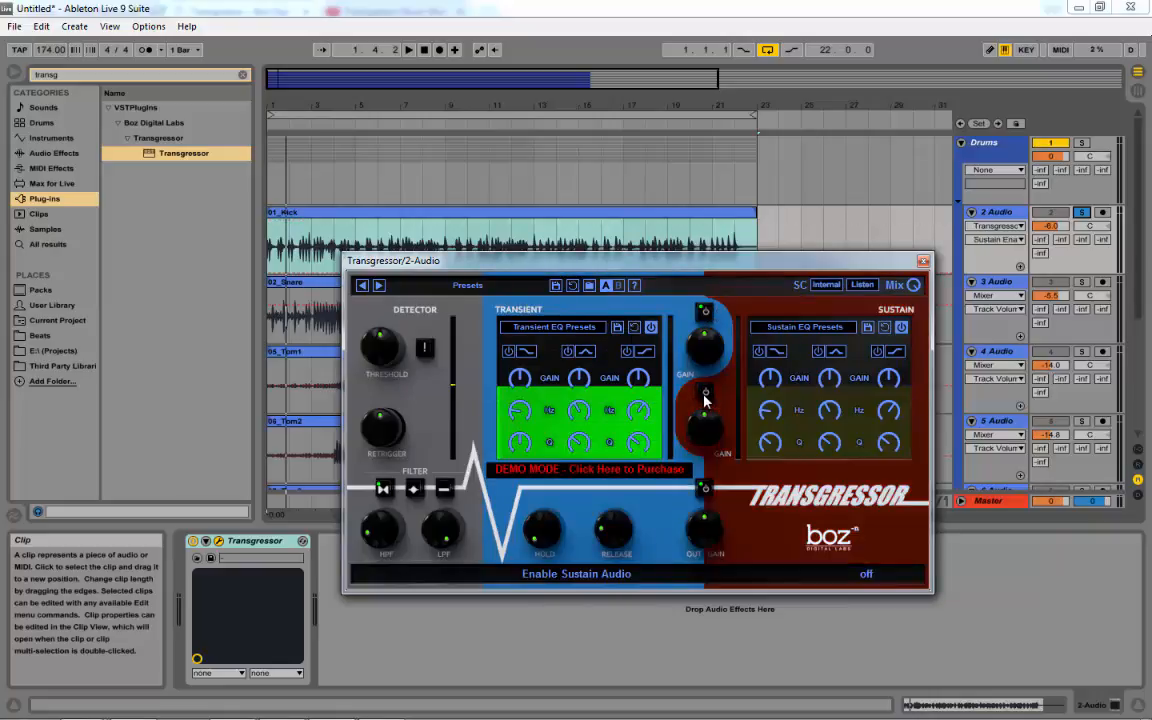
left_click(705, 395)
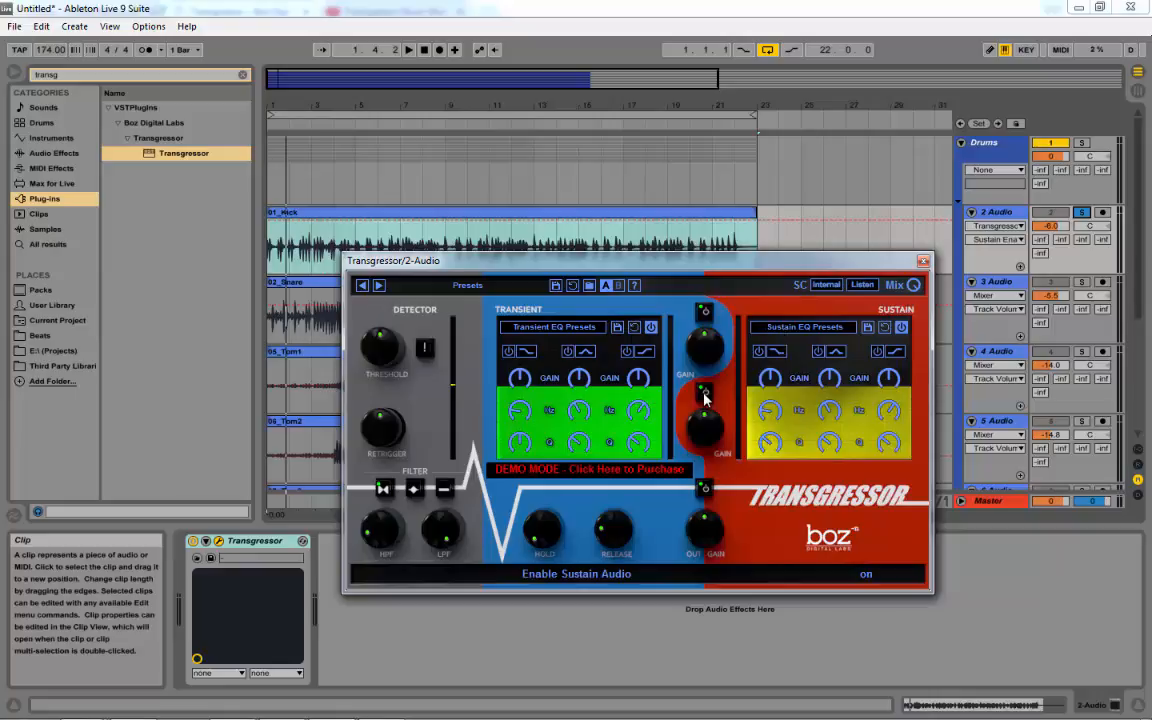
left_click(705, 490)
left_click(705, 490)
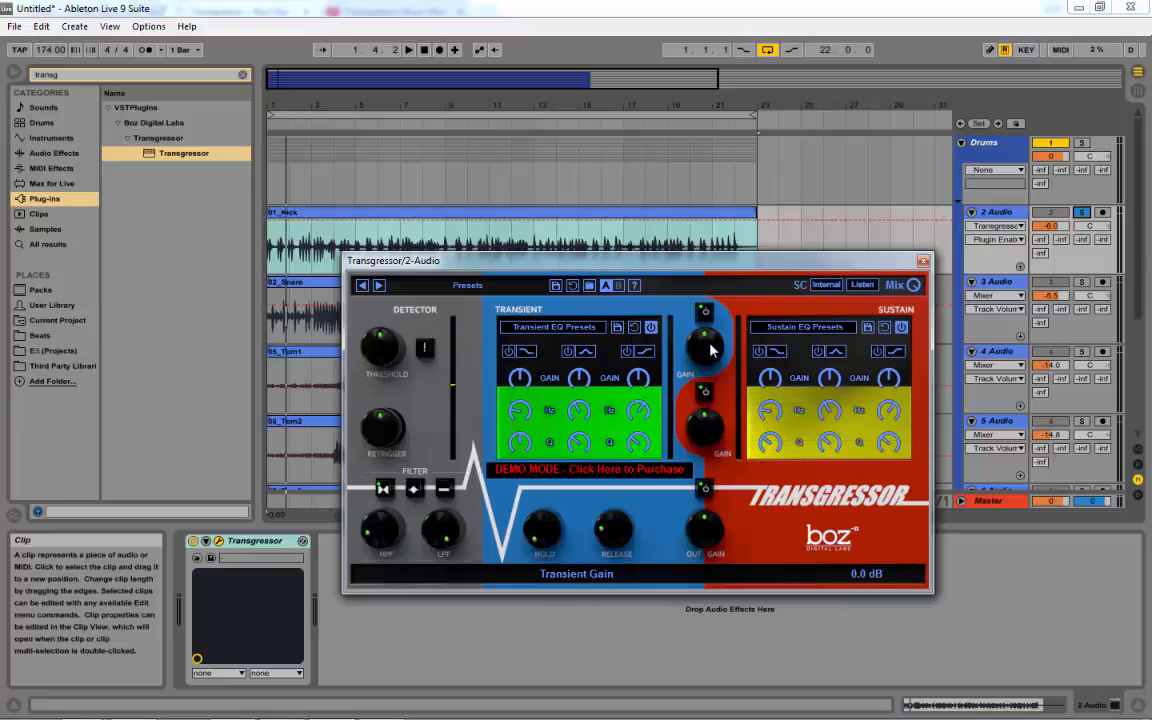
Set the plug-in's sidechain input source to External
left_click(825, 286)
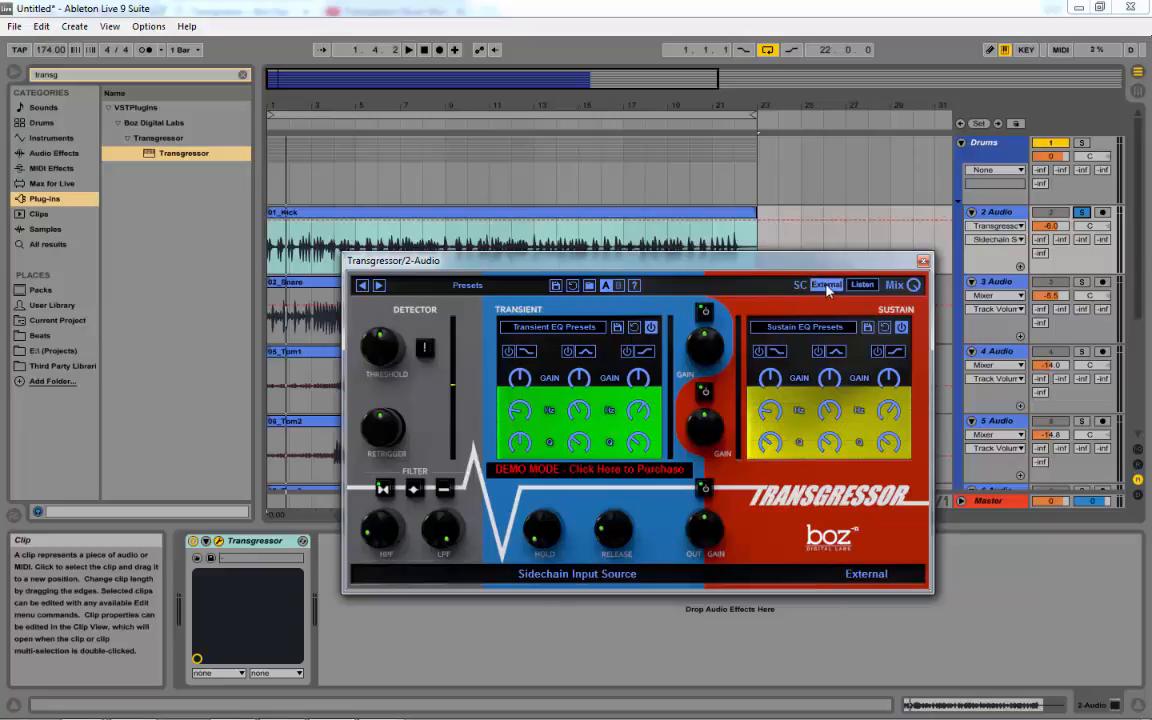
Switch the plug-in's sidechain input source to Internal, try External once more and return it to Internal
left_click(822, 289)
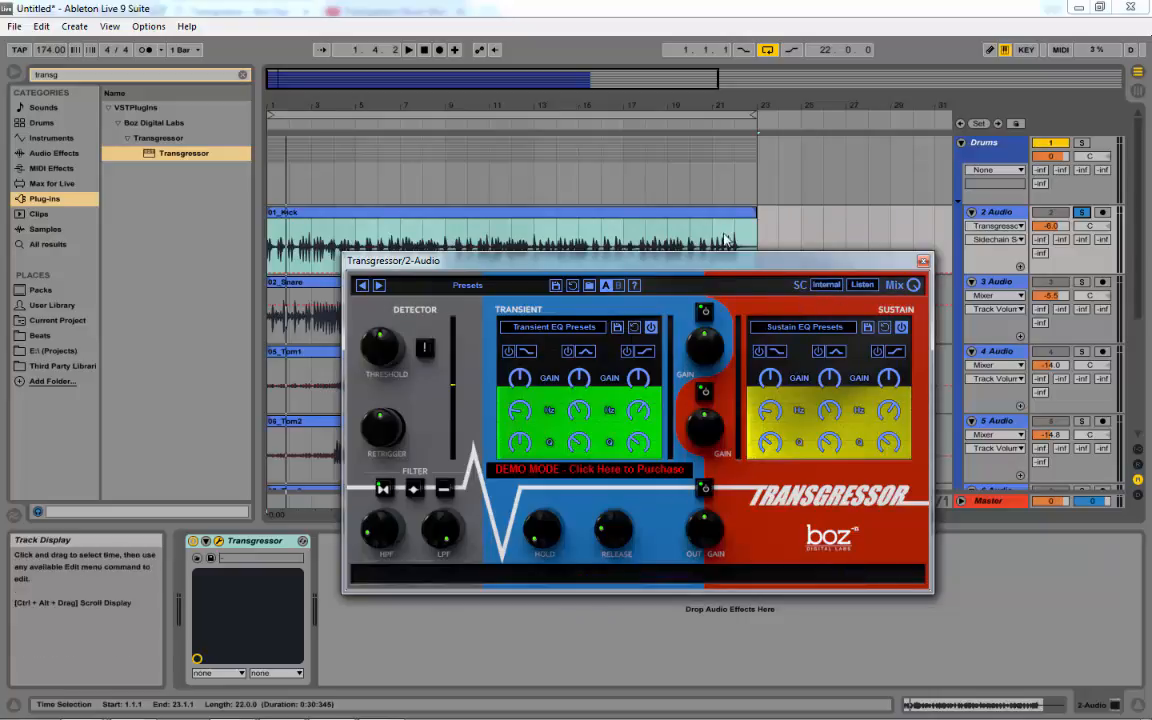
left_click(828, 287)
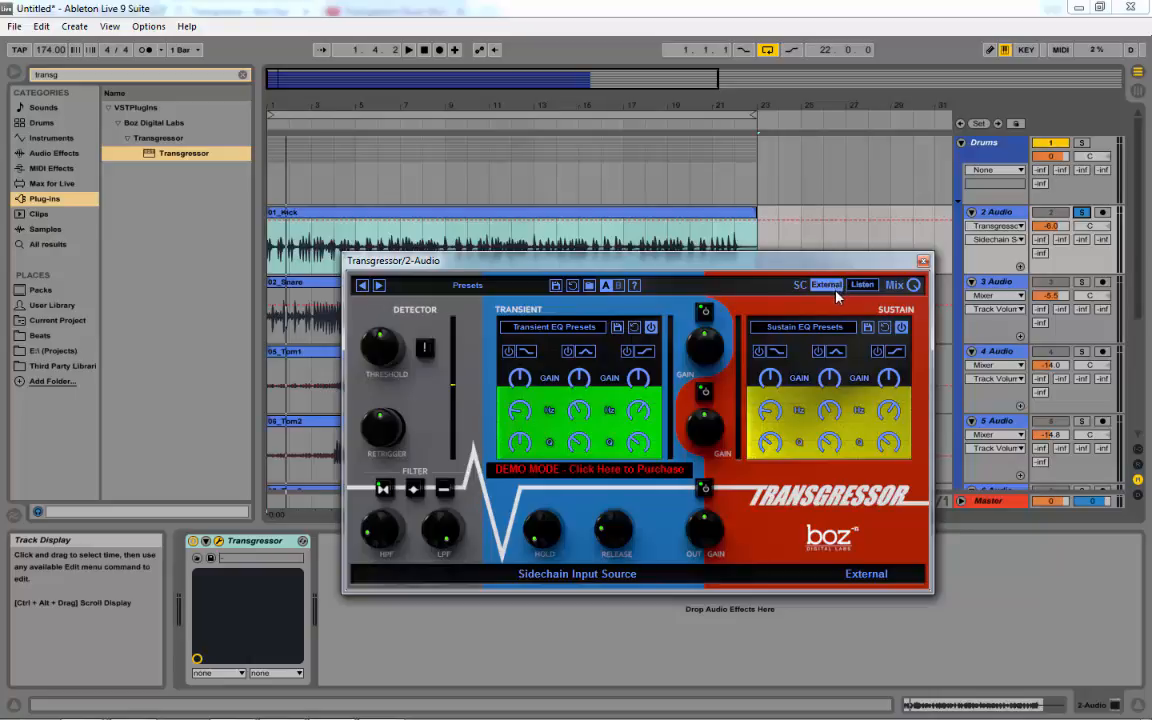
left_click(836, 292)
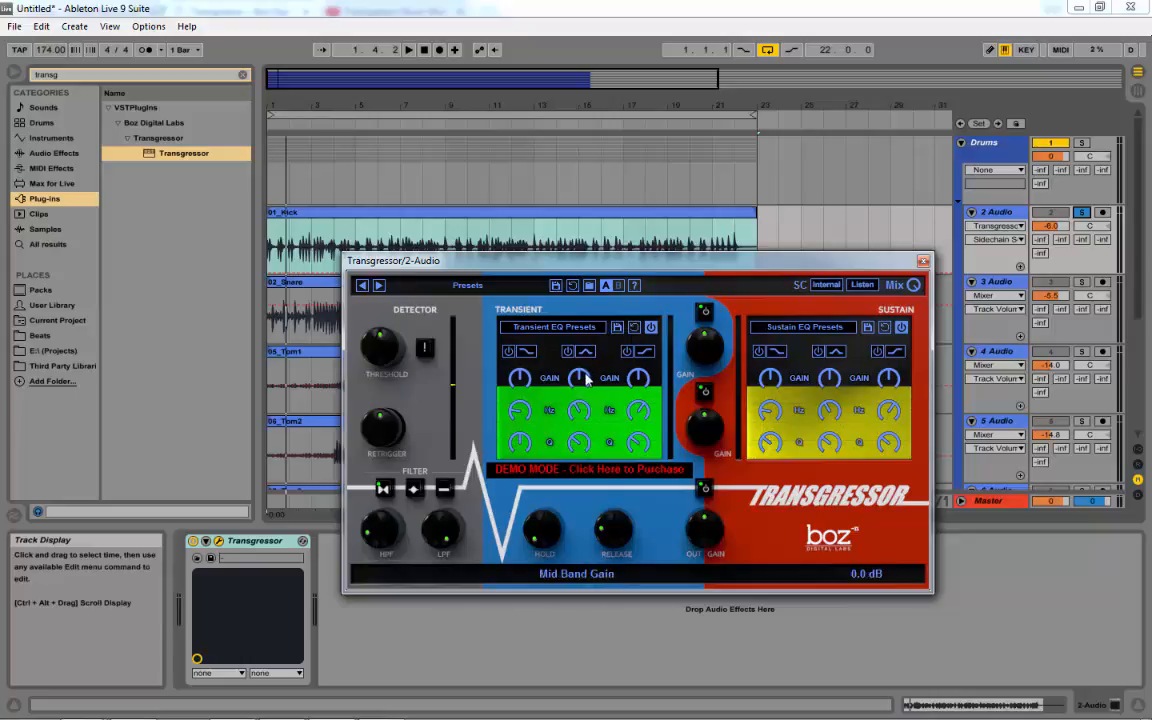
Play the soloed kick while lowering the Sustain Gain to about -9.8 dB and slightly raising the Transient Gain
key("space")
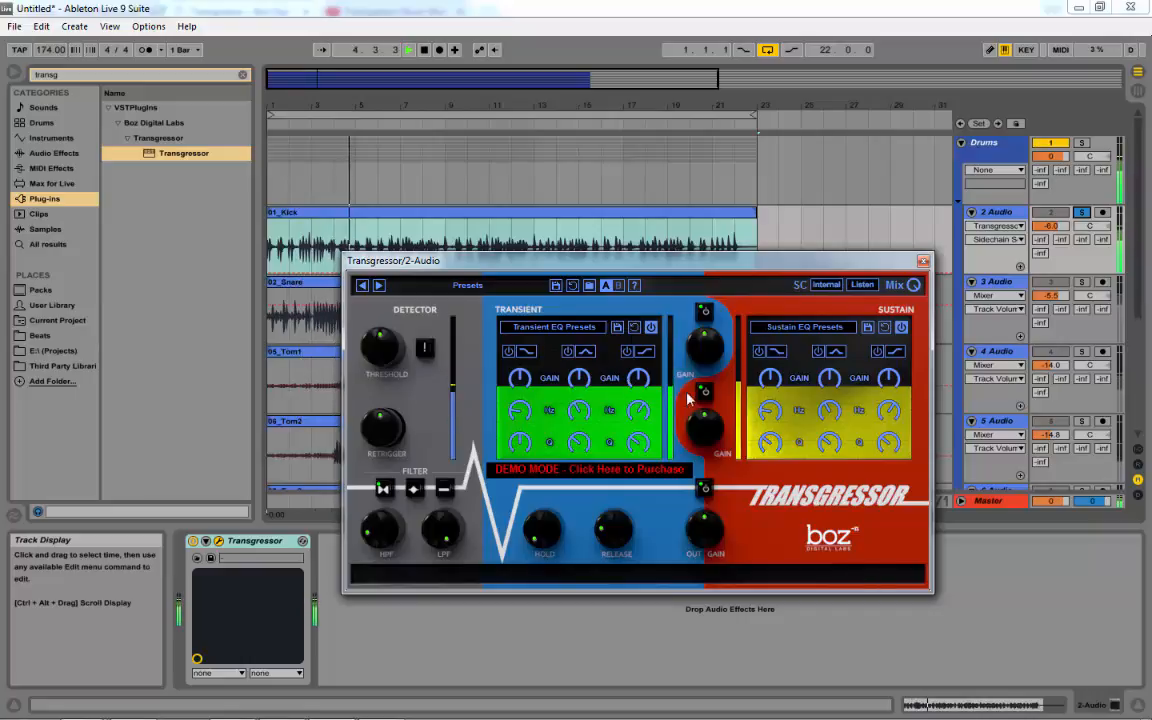
mouse_move(710, 428)
left_mouse_down()
mouse_move(713, 452)
mouse_move(712, 442)
left_mouse_up()
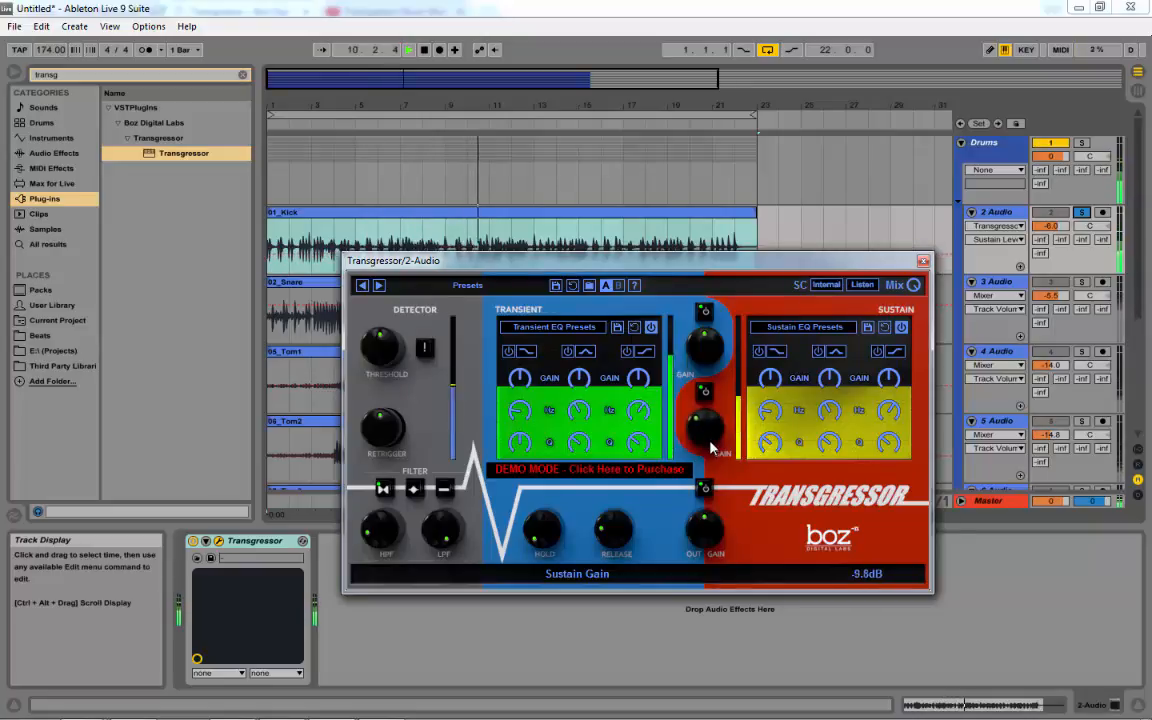
left_click_drag(712, 358, 713, 357)
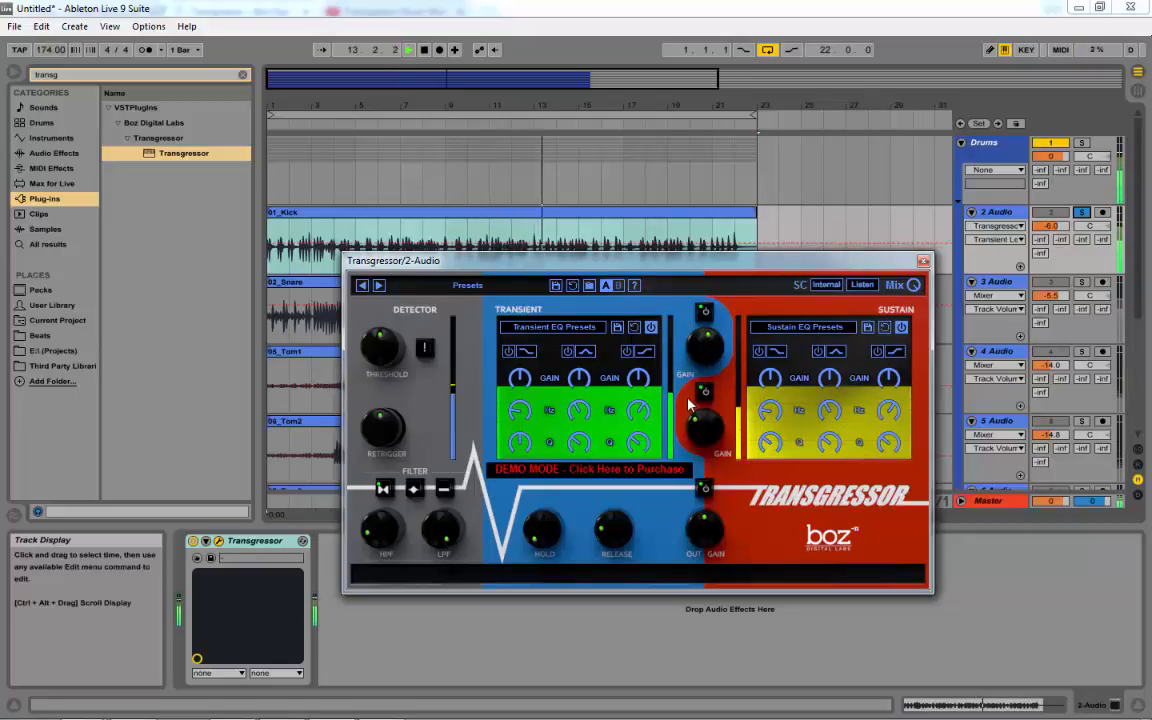
Switch the sustain audio and the transient audio off and back on during playback to hear each part alone
left_click(706, 392)
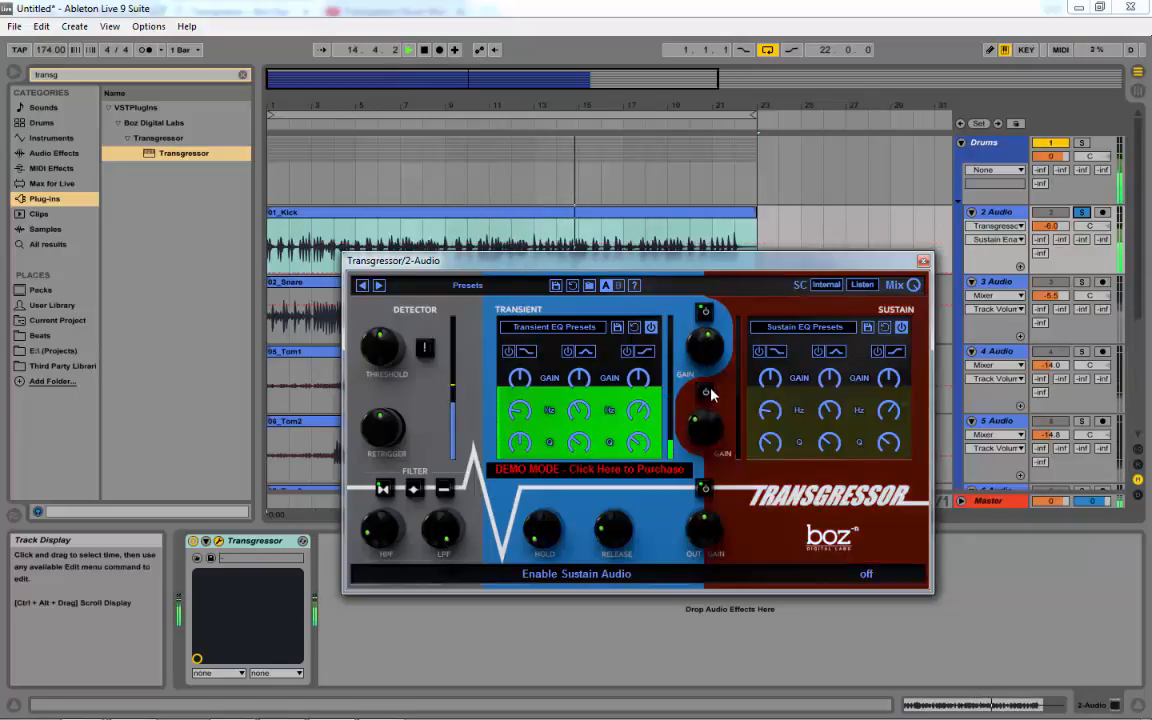
left_click(706, 393)
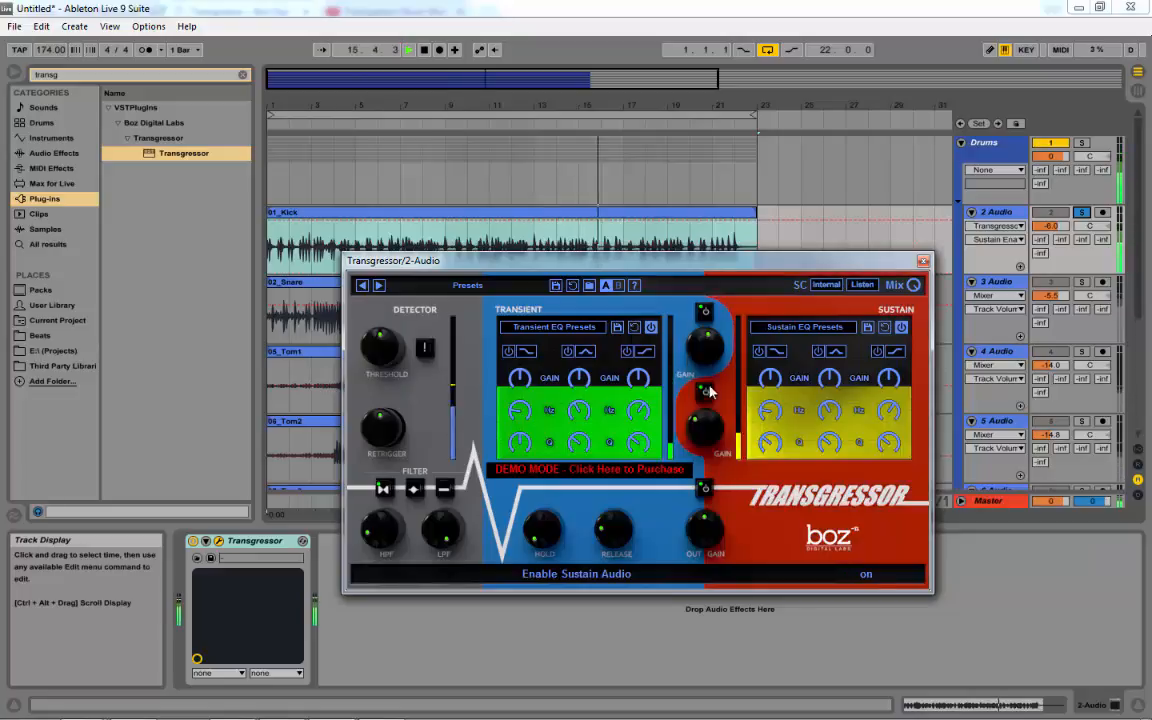
left_click(705, 312)
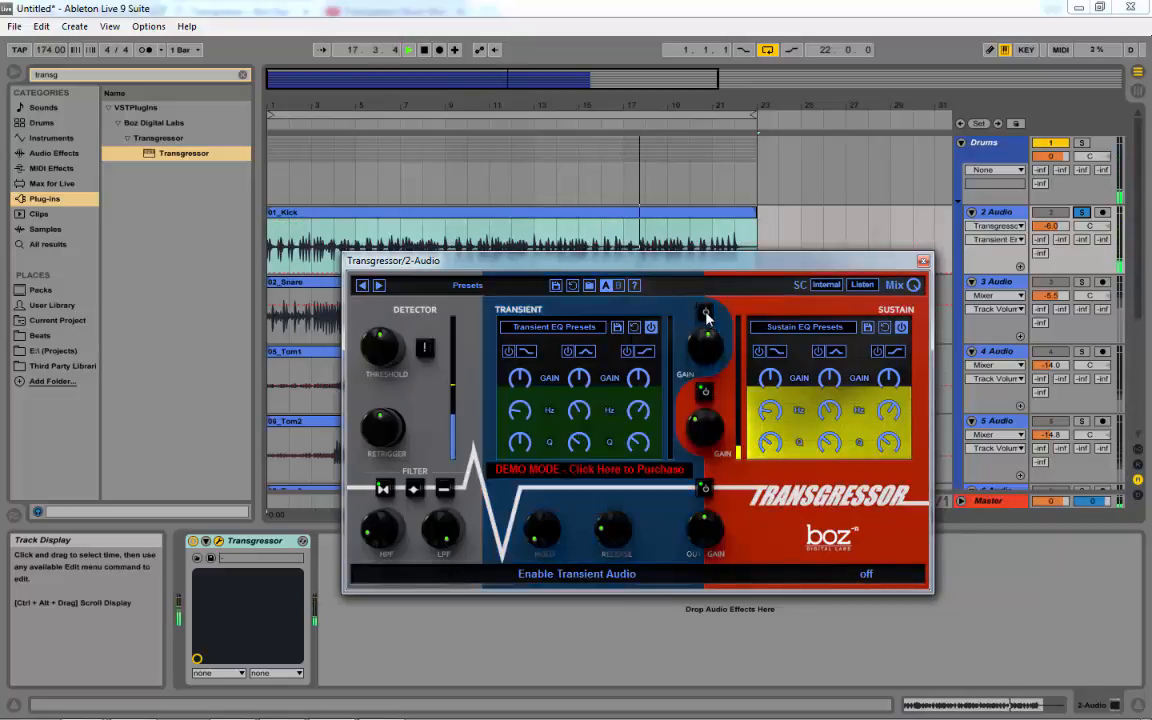
left_click(705, 313)
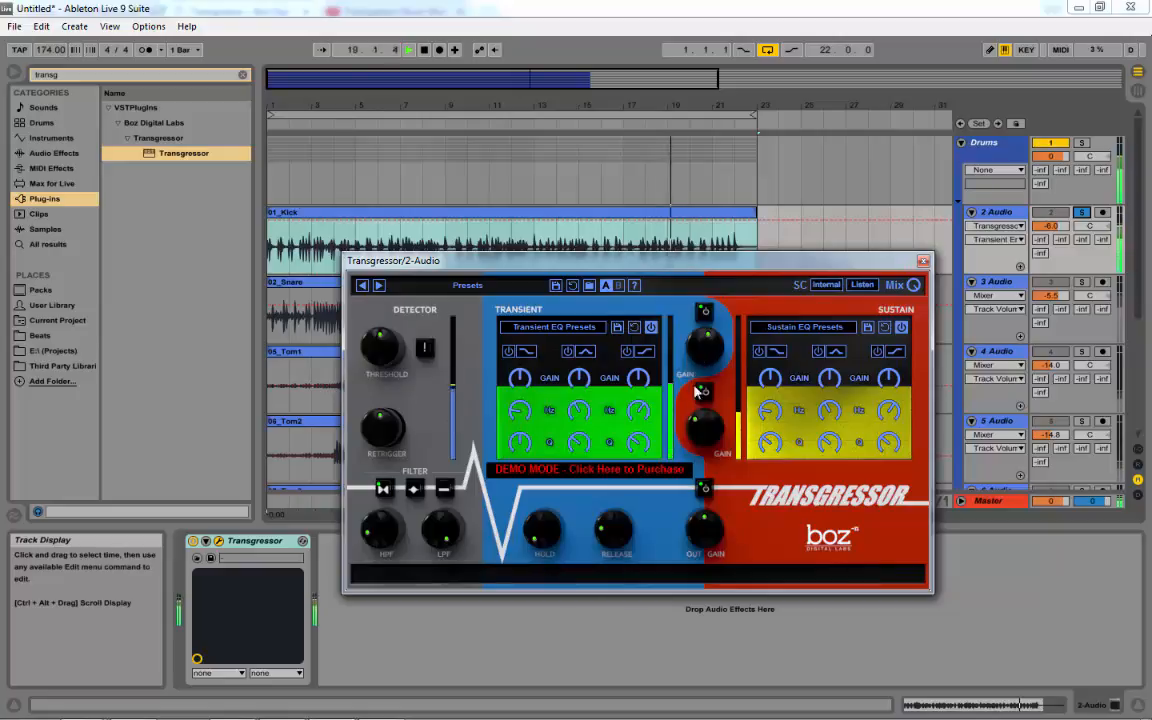
Lower the Sustain Gain to about -16.2 dB and stop playback
left_click_drag(706, 433, 711, 441)
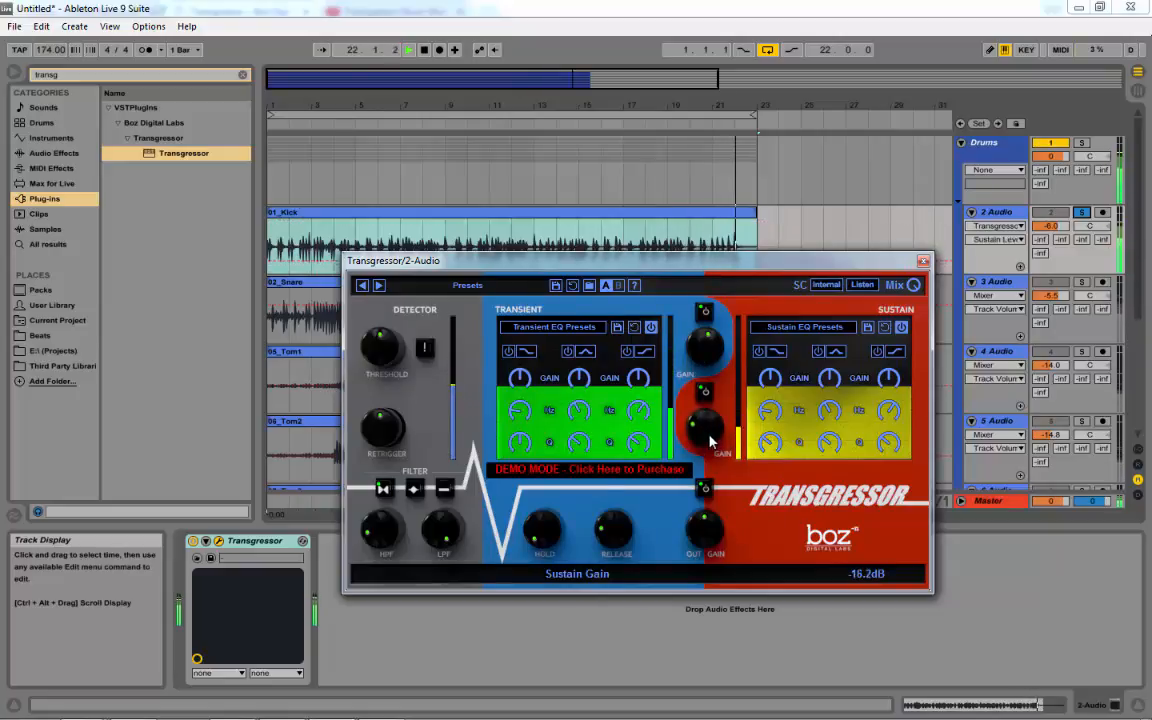
key("space")
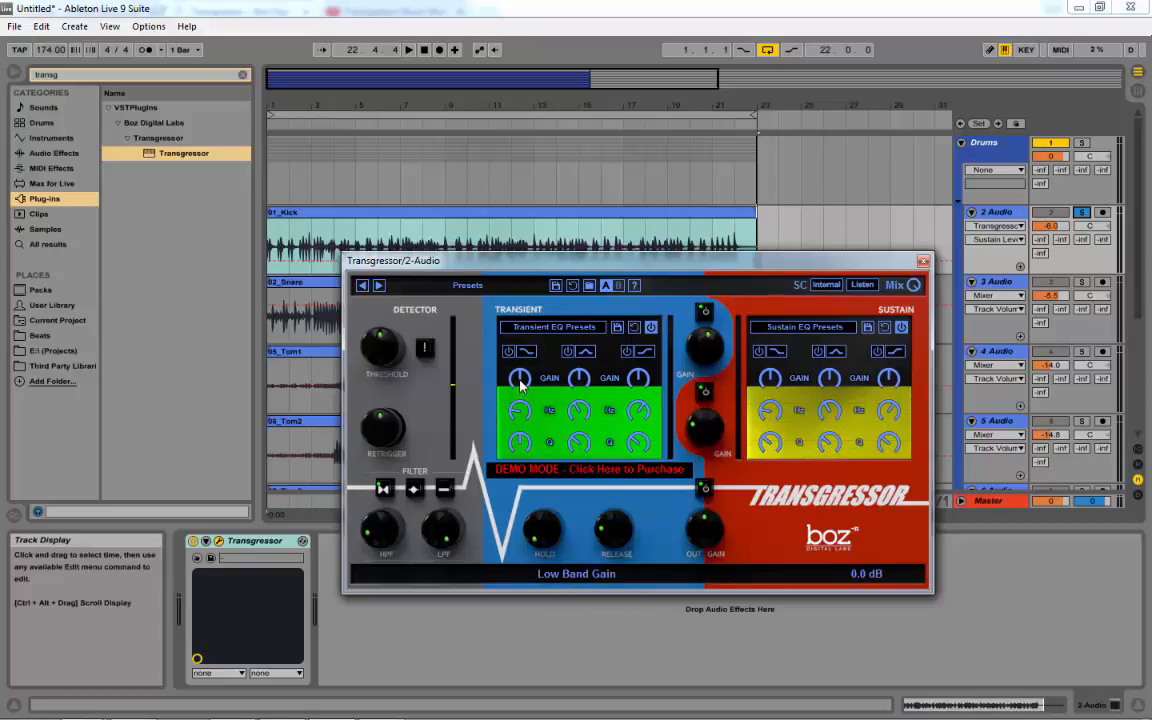
Shape the transient EQ by boosting the low and high bands and cutting the mid band
left_click_drag(517, 374, 591, 421)
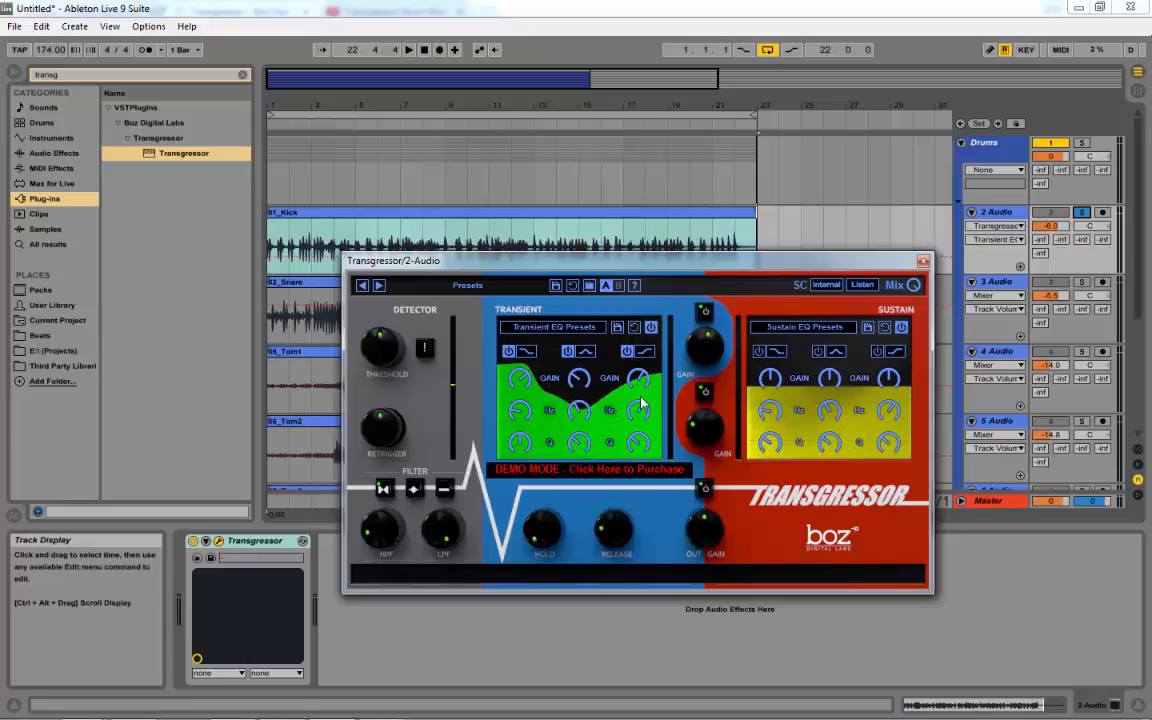
mouse_move(641, 390)
Play the kick and toggle the transient EQ's low, high and mid bands off and on to compare them
key("space")
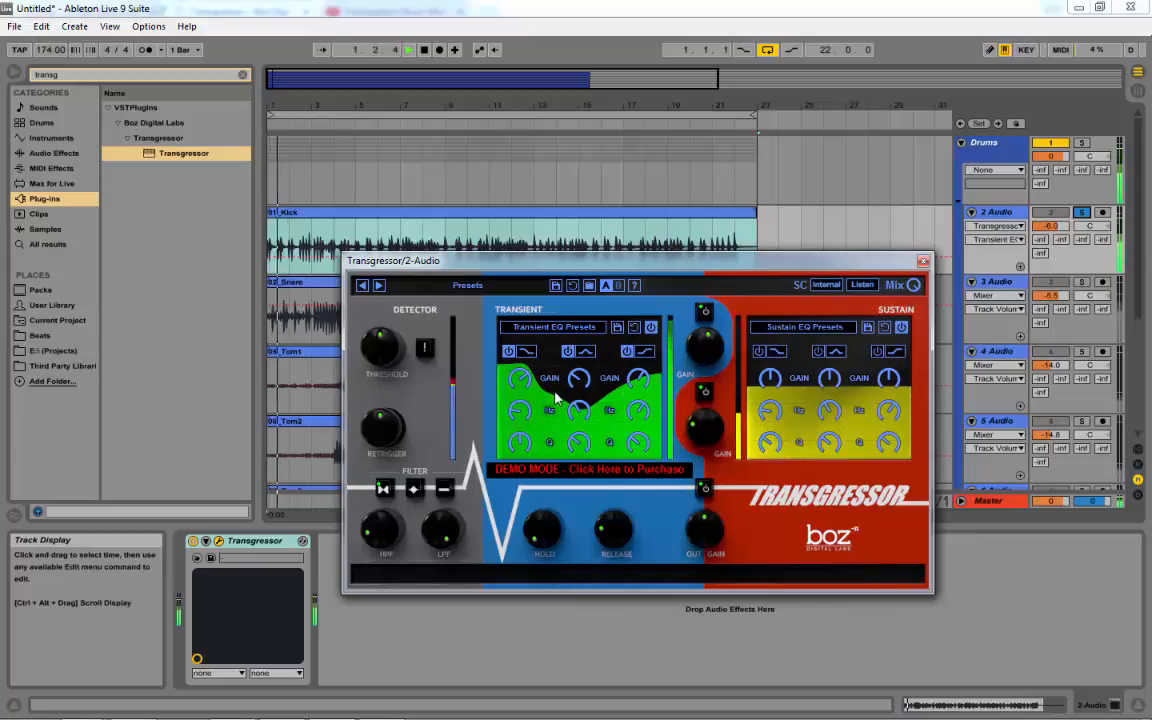
left_click(509, 352)
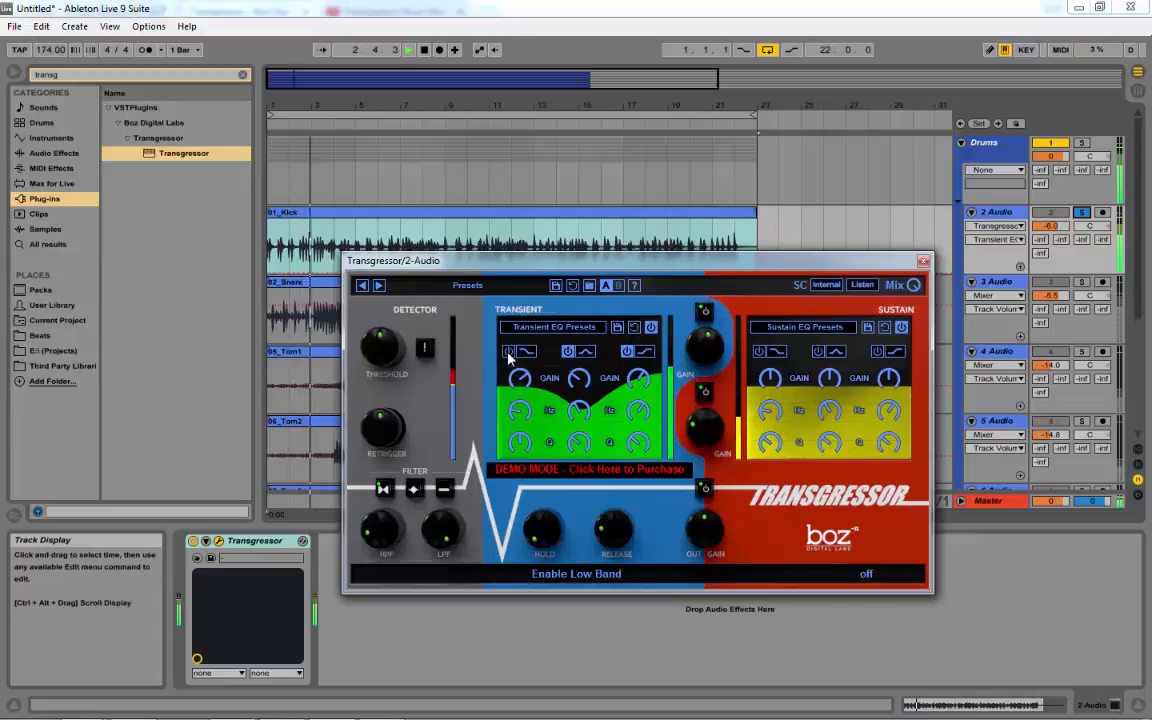
left_click(509, 352)
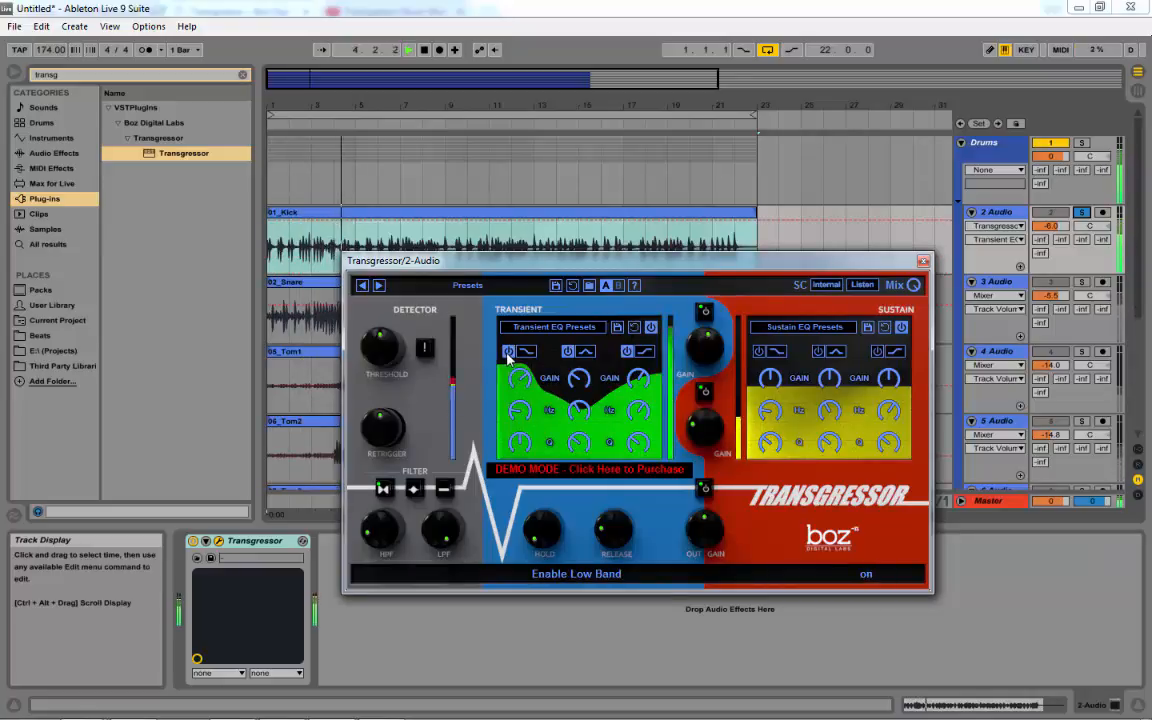
left_click(627, 354)
left_click(627, 354)
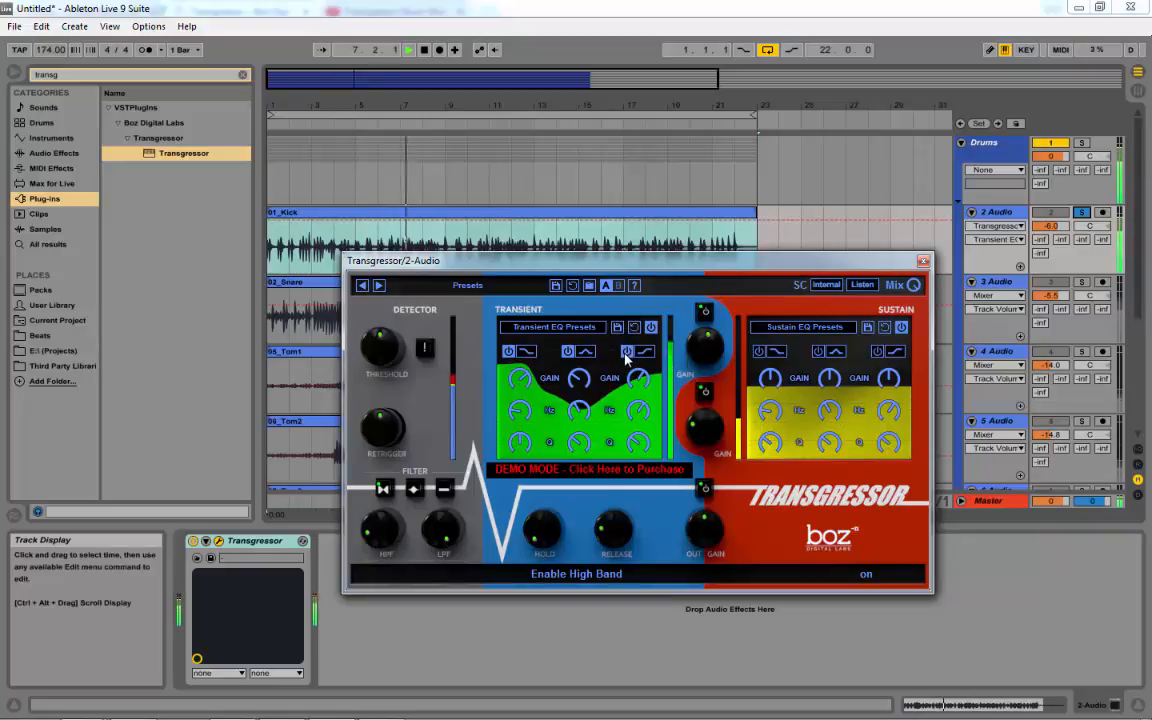
left_click(568, 352)
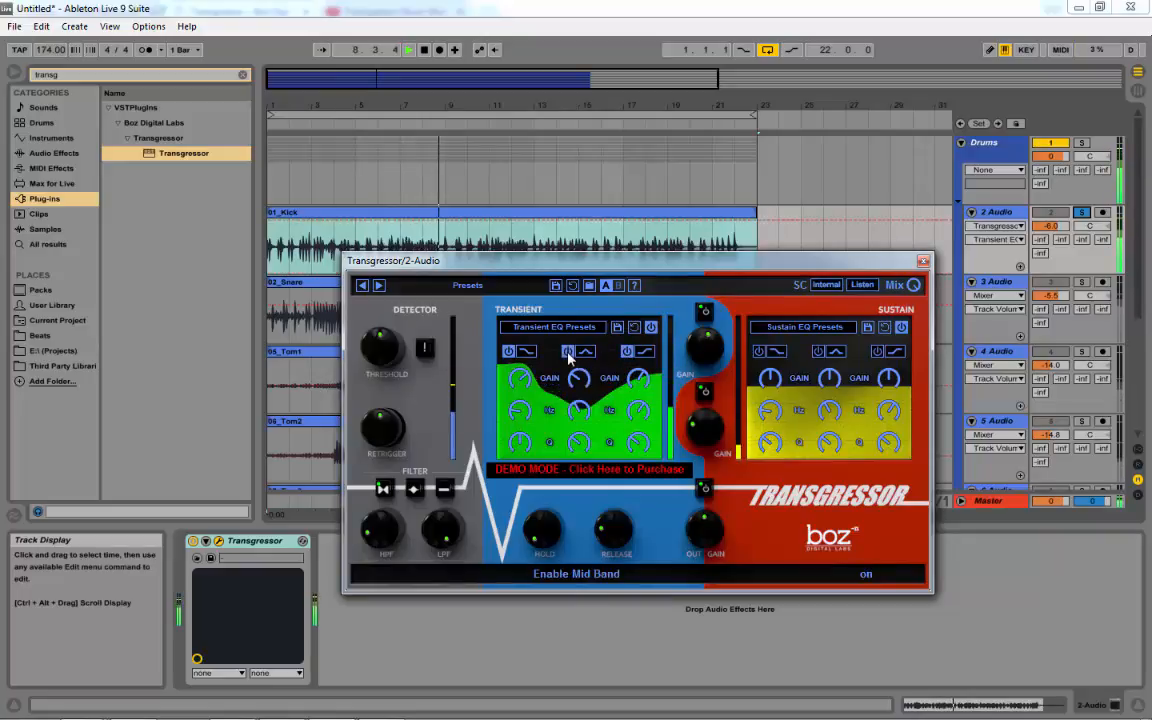
left_click(568, 352)
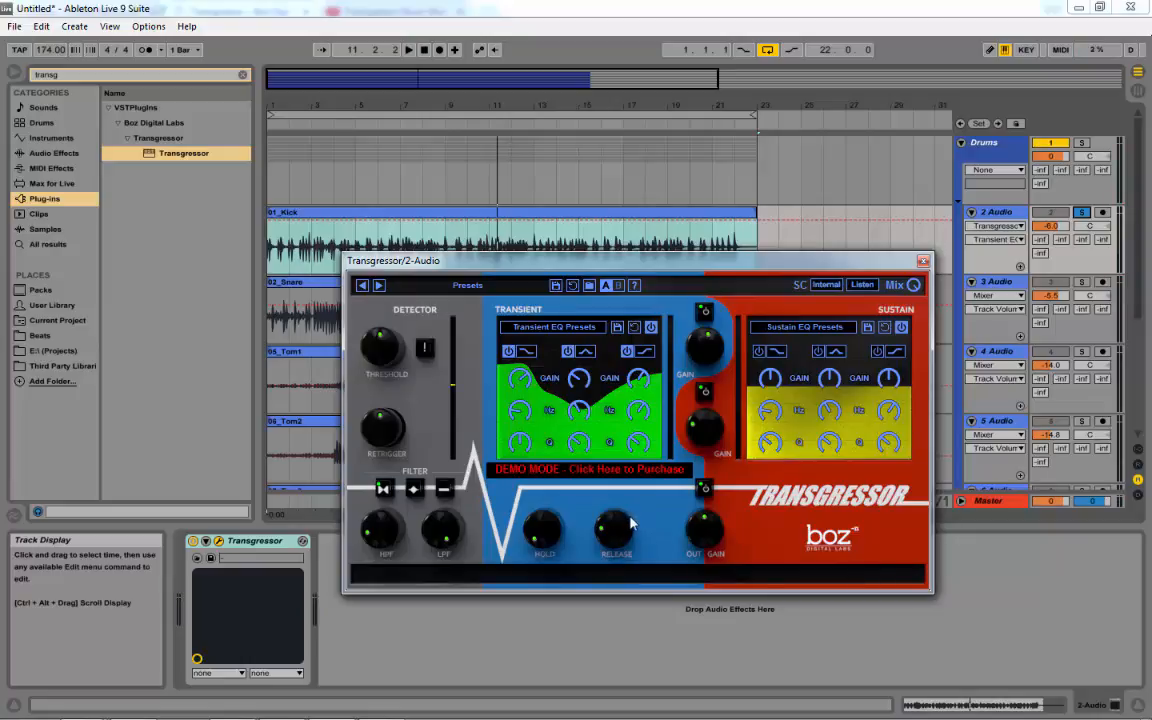
Raise the Transient Release Time to about 40.8 ms while the kick plays
key("space")
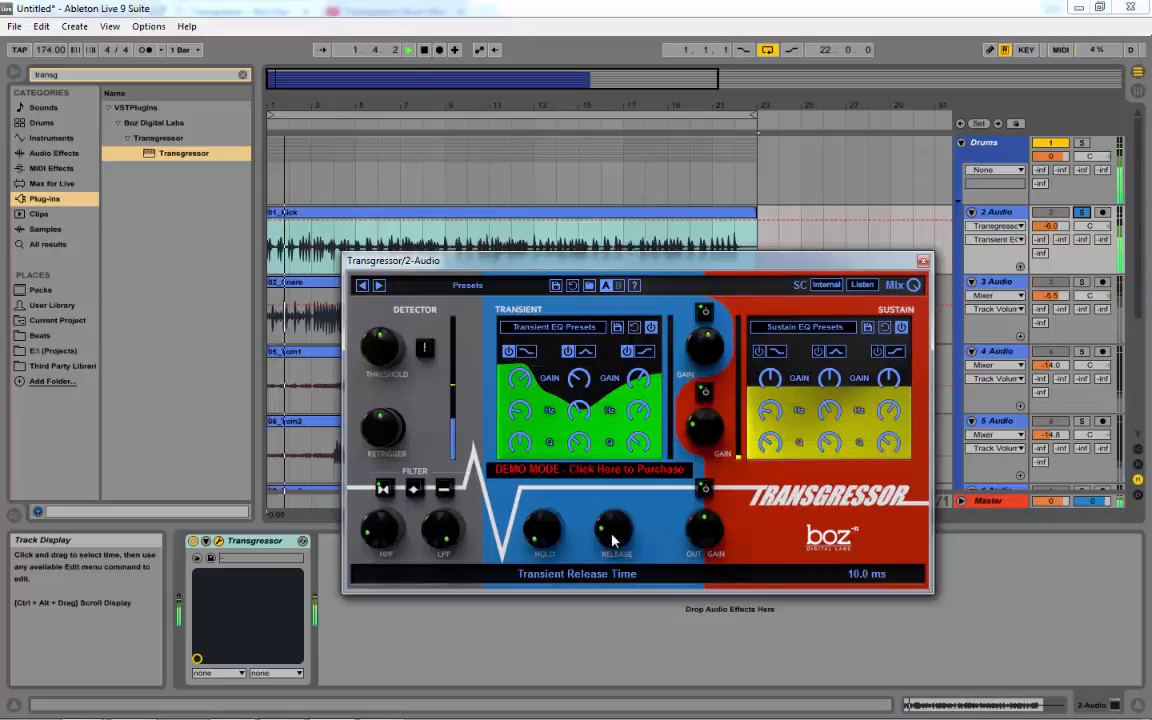
left_click_drag(614, 540, 612, 516)
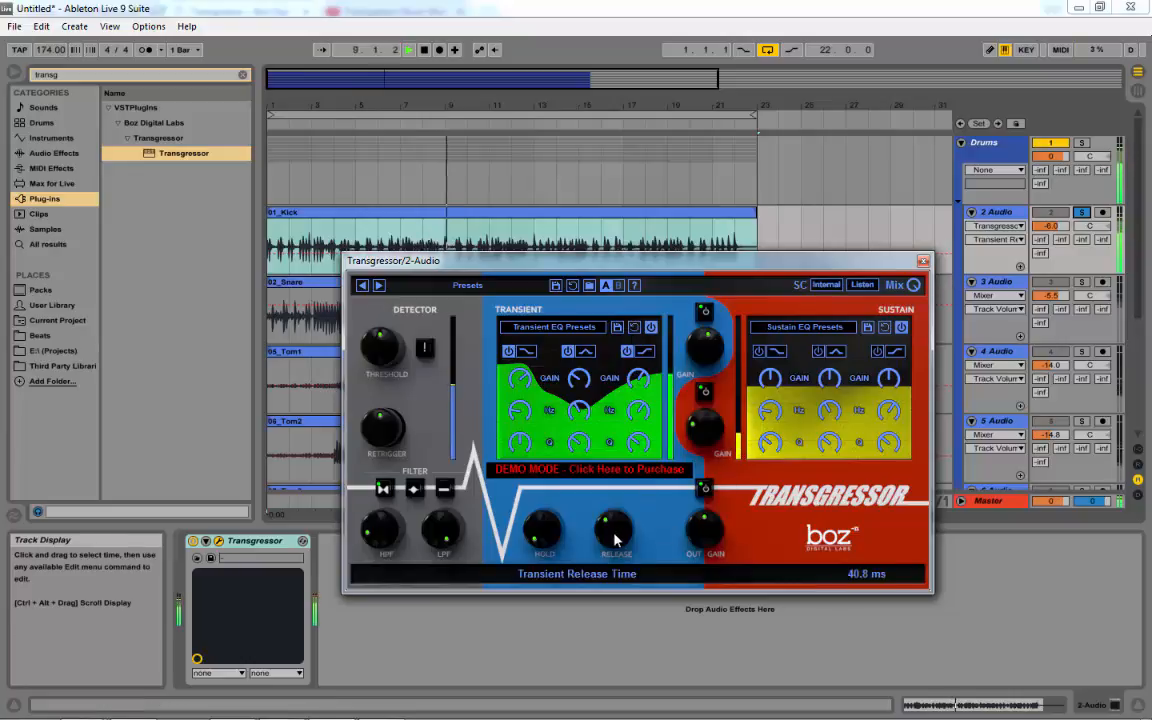
Uncover the tracks behind the plug-in window and compare the soloed kick with the plug-in bypassed and enabled
left_click(1083, 214)
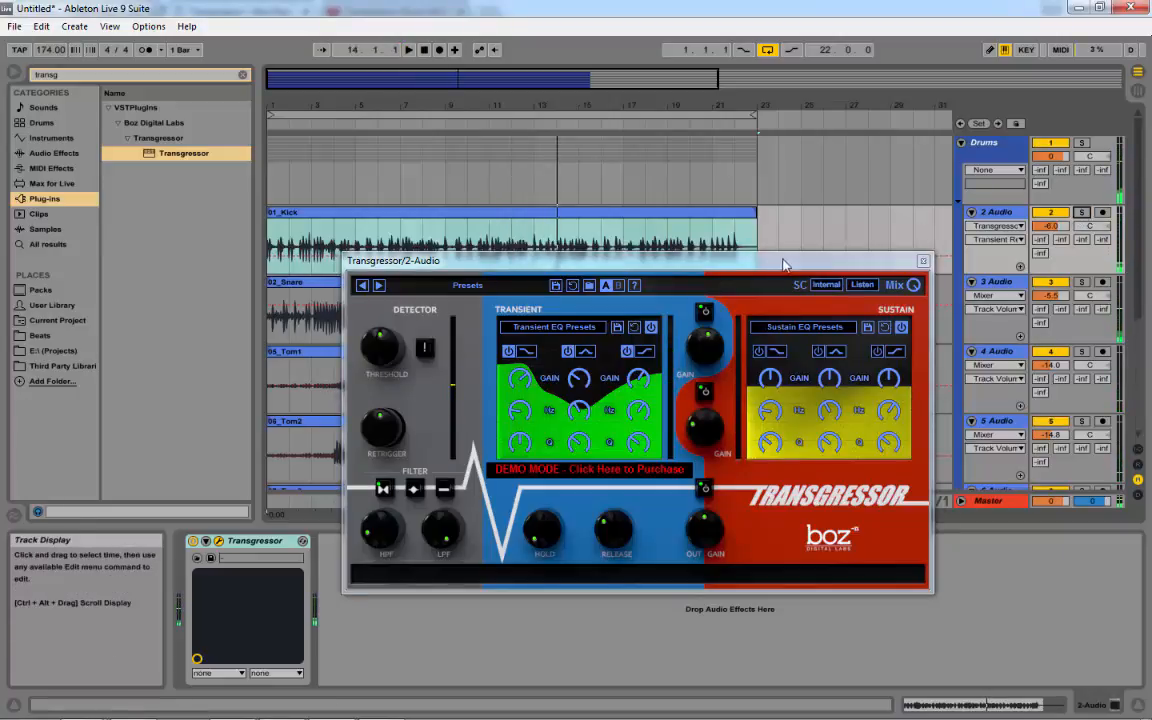
left_click_drag(783, 263, 846, 384)
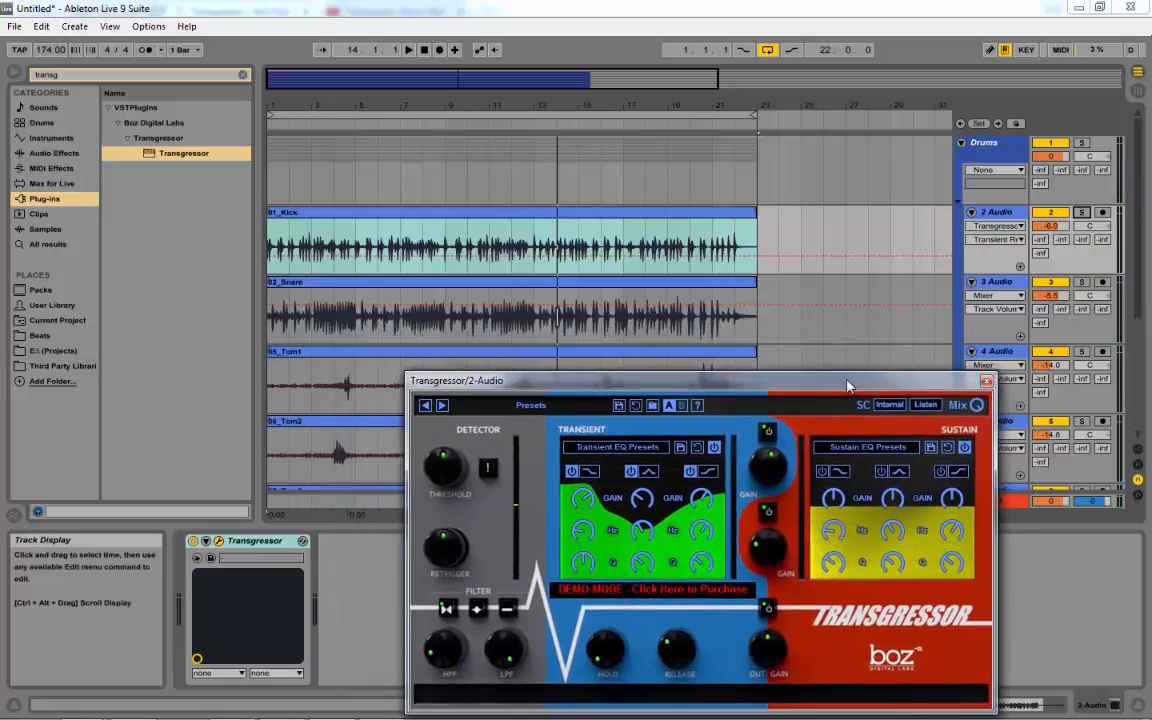
left_click(1081, 214)
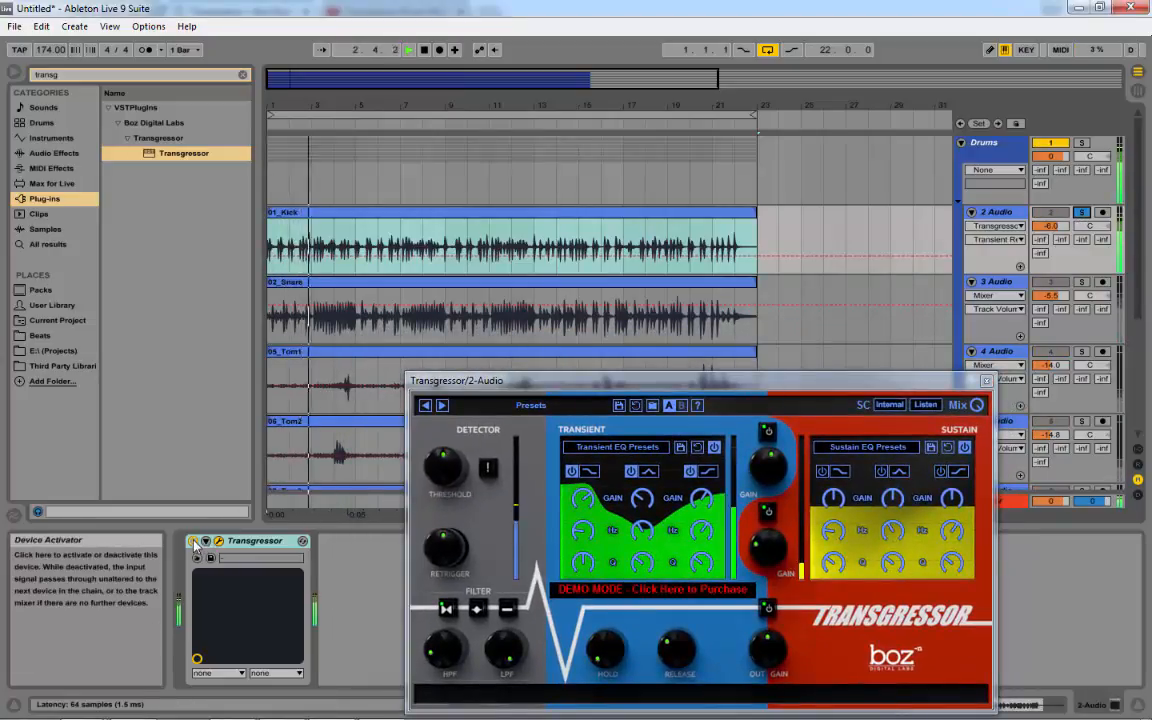
left_click(768, 607)
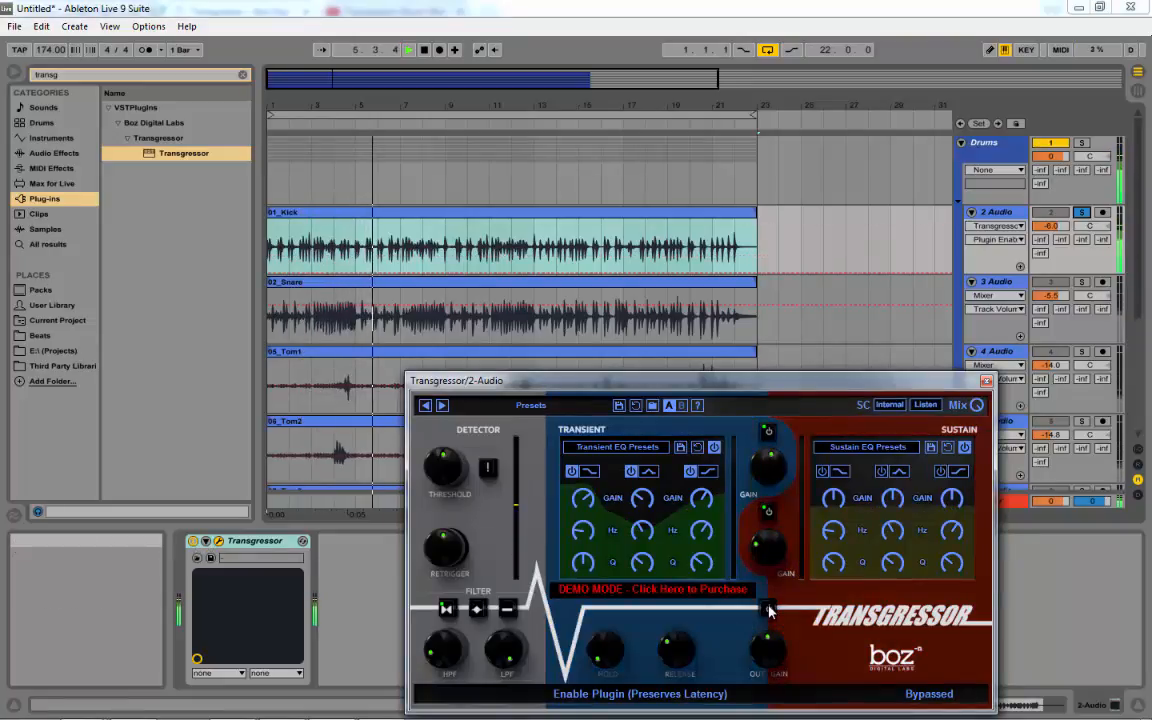
left_click(768, 609)
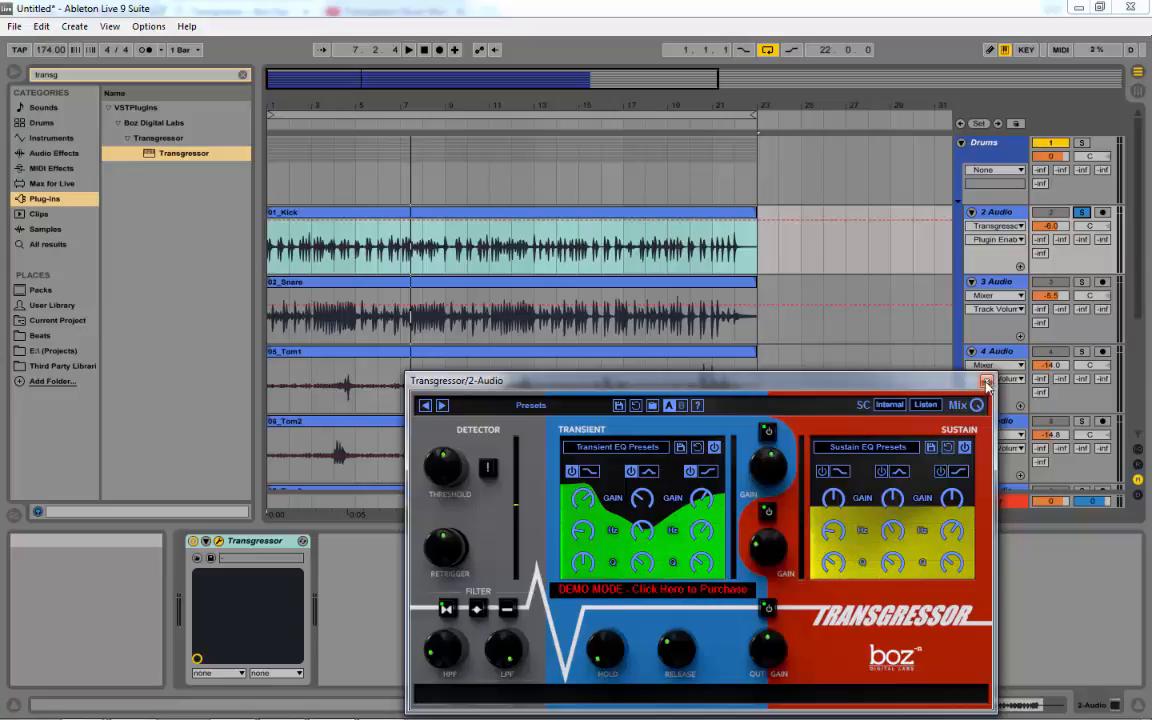
Close the kick's plug-in window, solo the 02_Snare track and load Transgressor onto it in trial mode
left_click(987, 382)
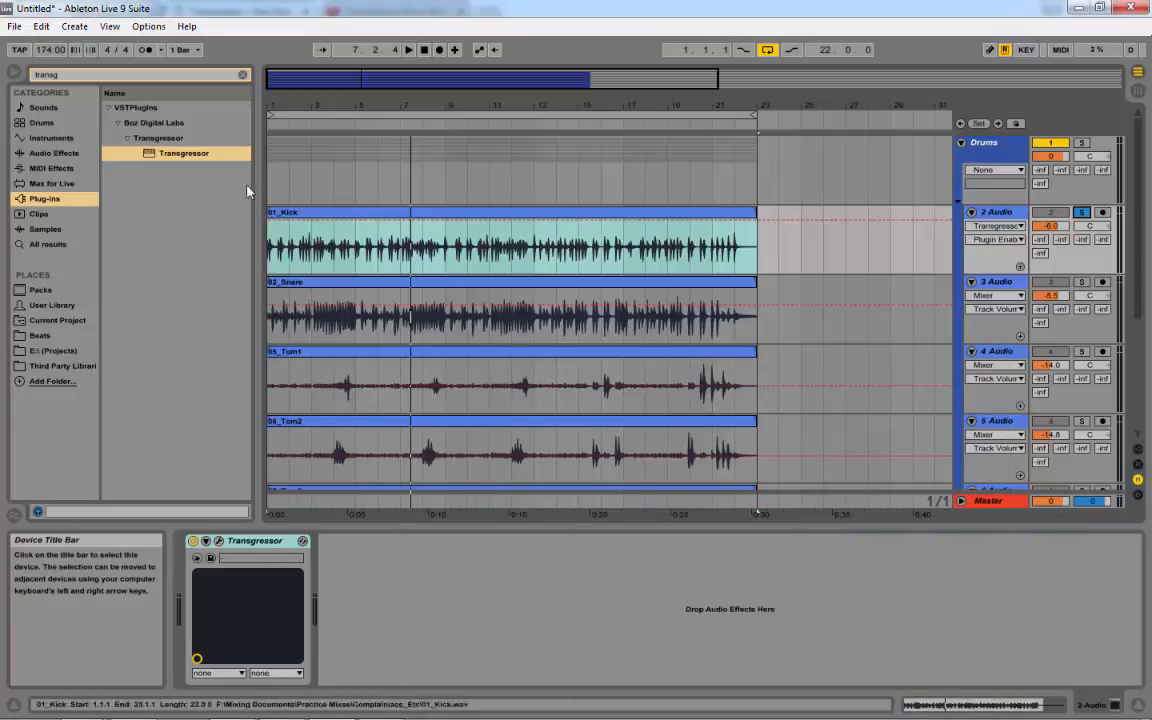
left_click(585, 288)
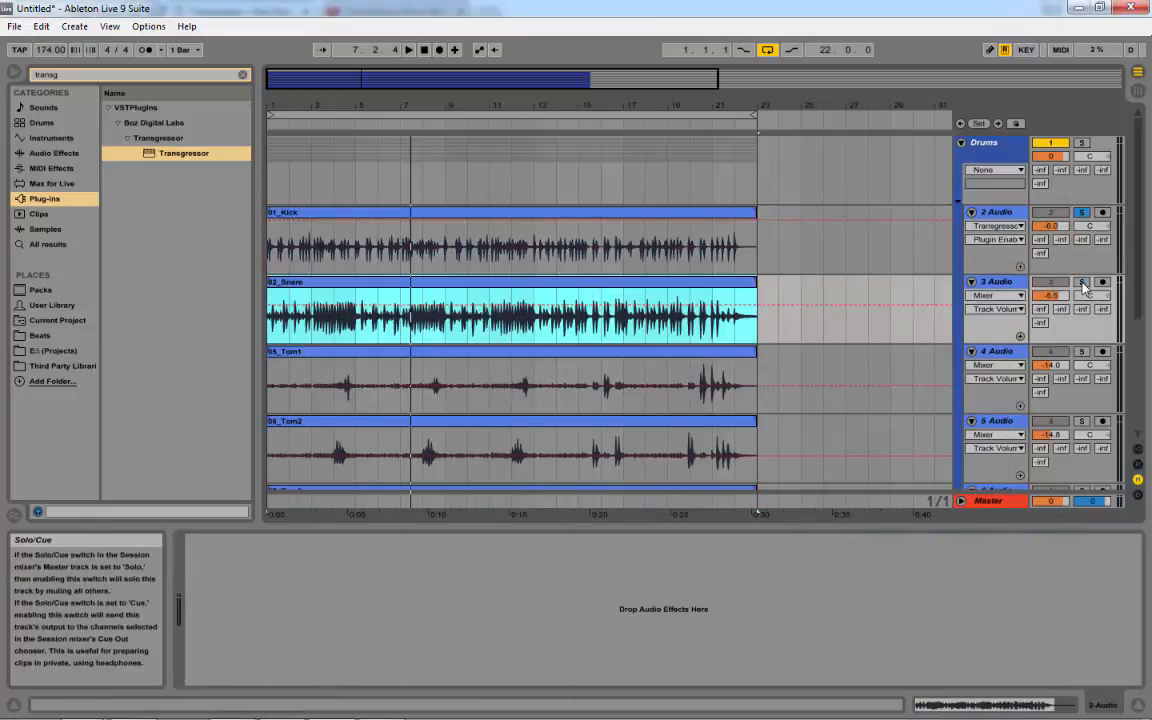
left_click_drag(155, 155, 408, 312)
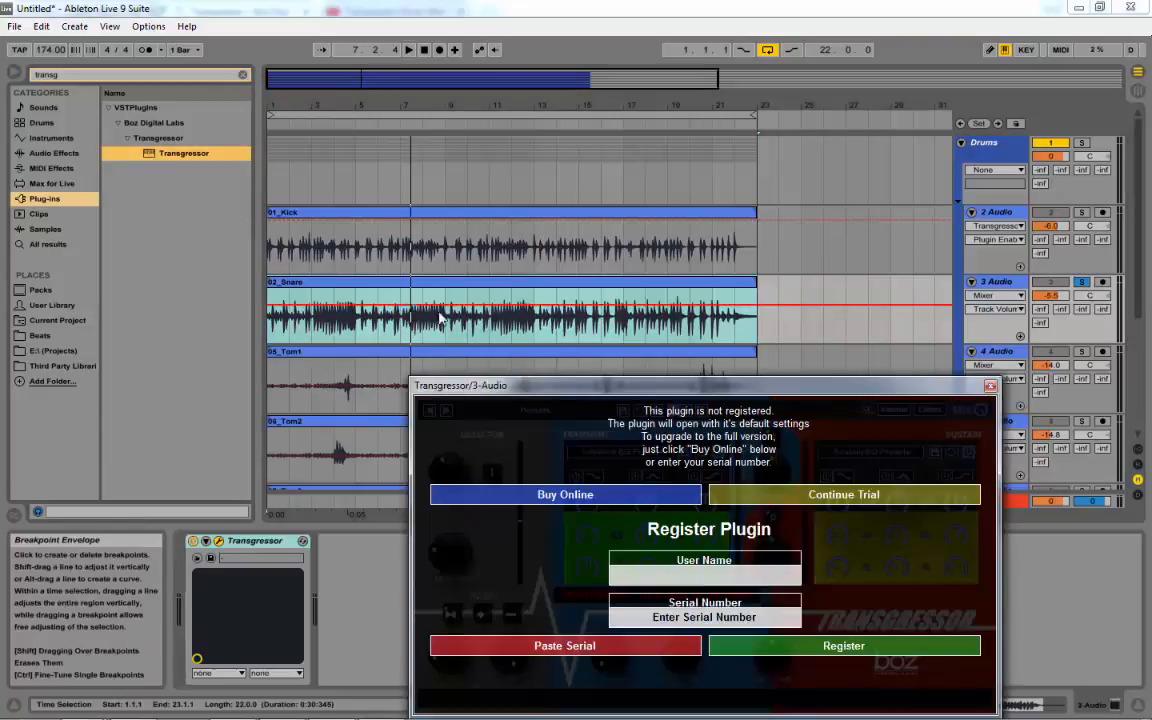
left_click(903, 487)
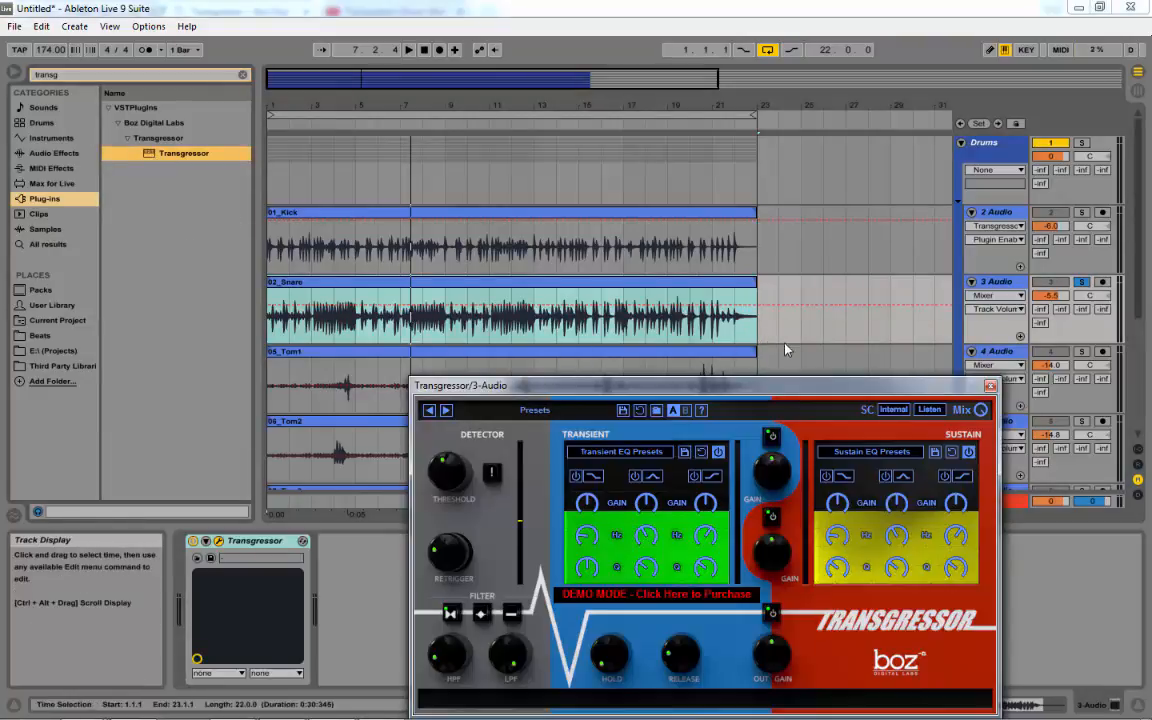
Move the snare's plug-in window up into full view and load the Snare Bright Attack 2 preset
left_click_drag(765, 387, 770, 277)
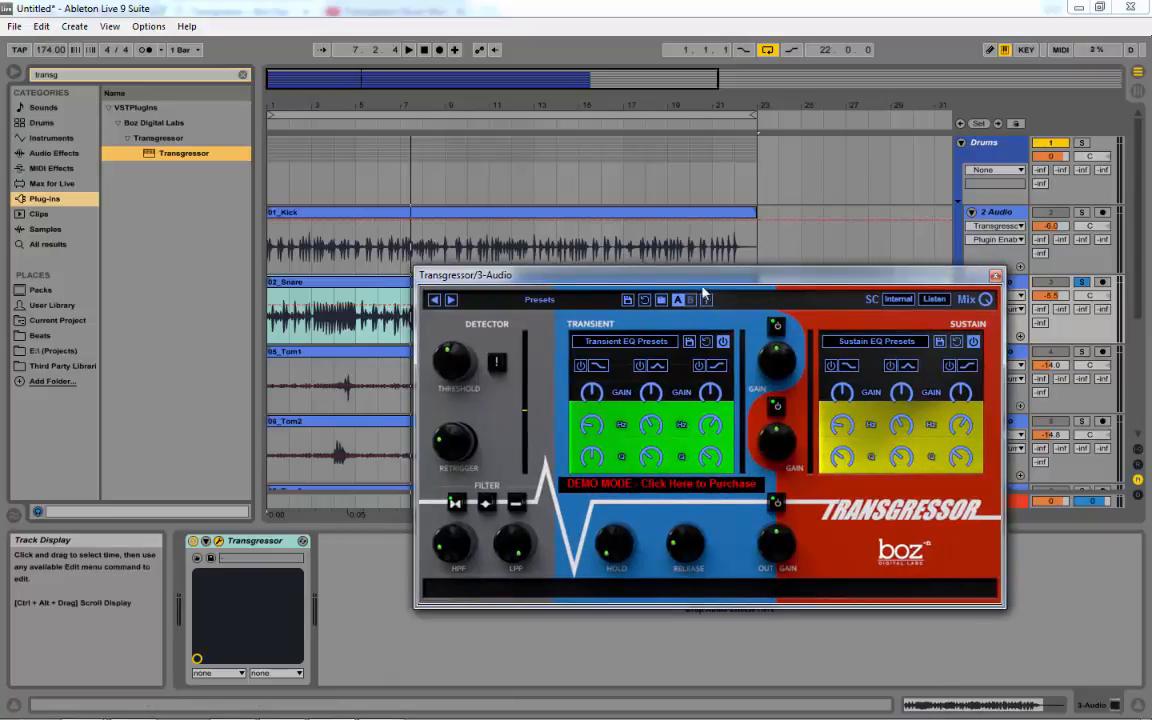
left_click(529, 305)
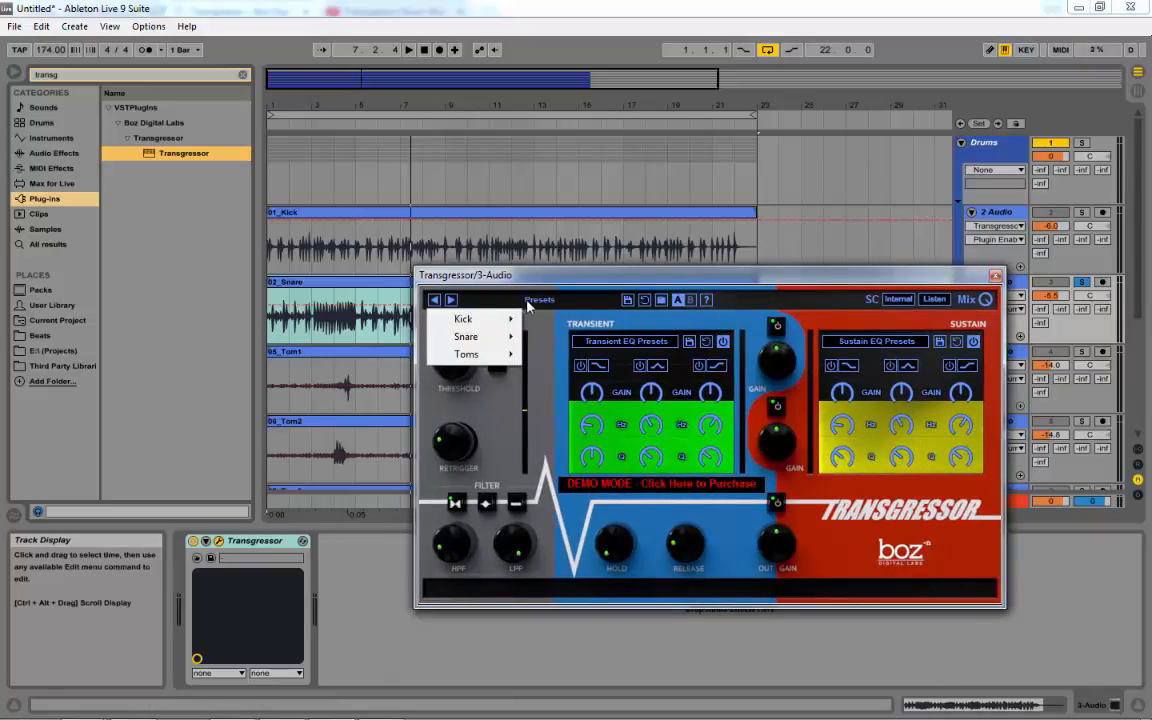
mouse_move(498, 342)
left_click(610, 283)
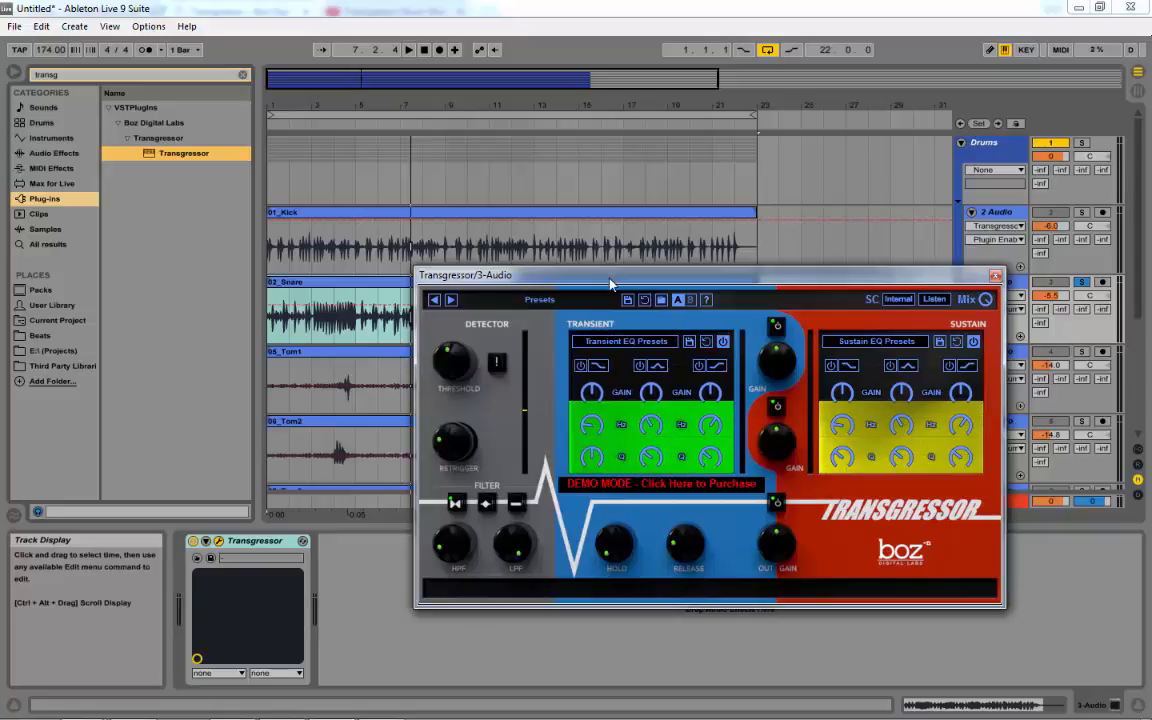
left_click(540, 300)
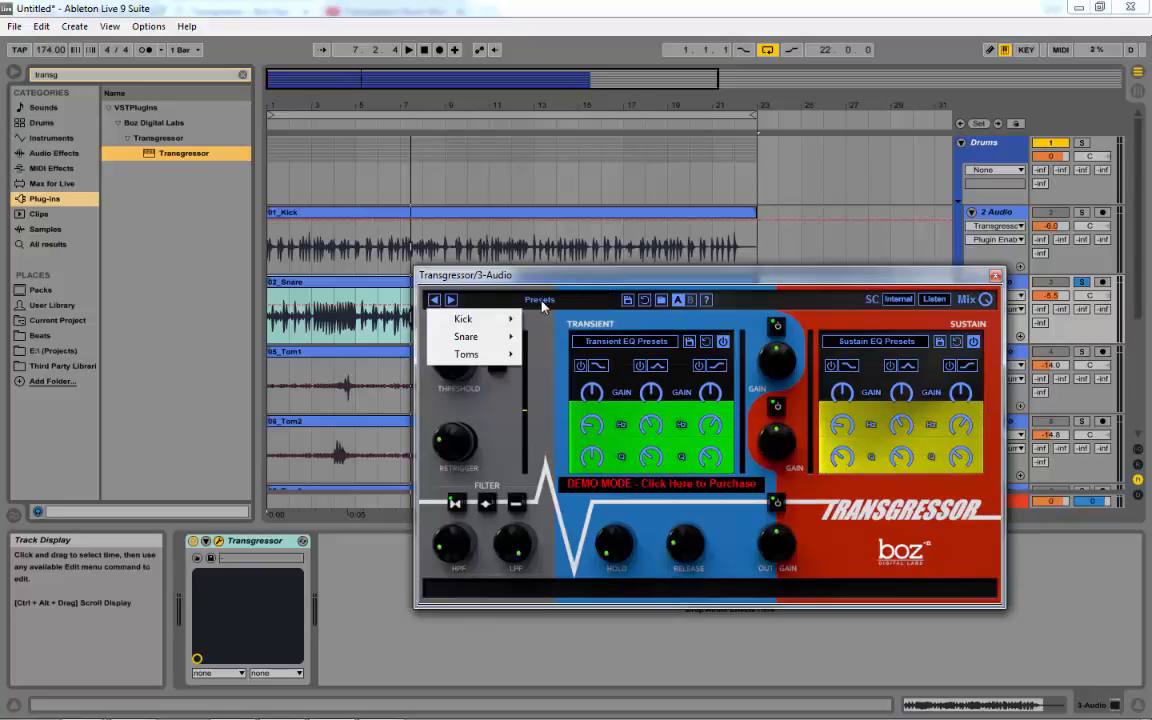
mouse_move(484, 345)
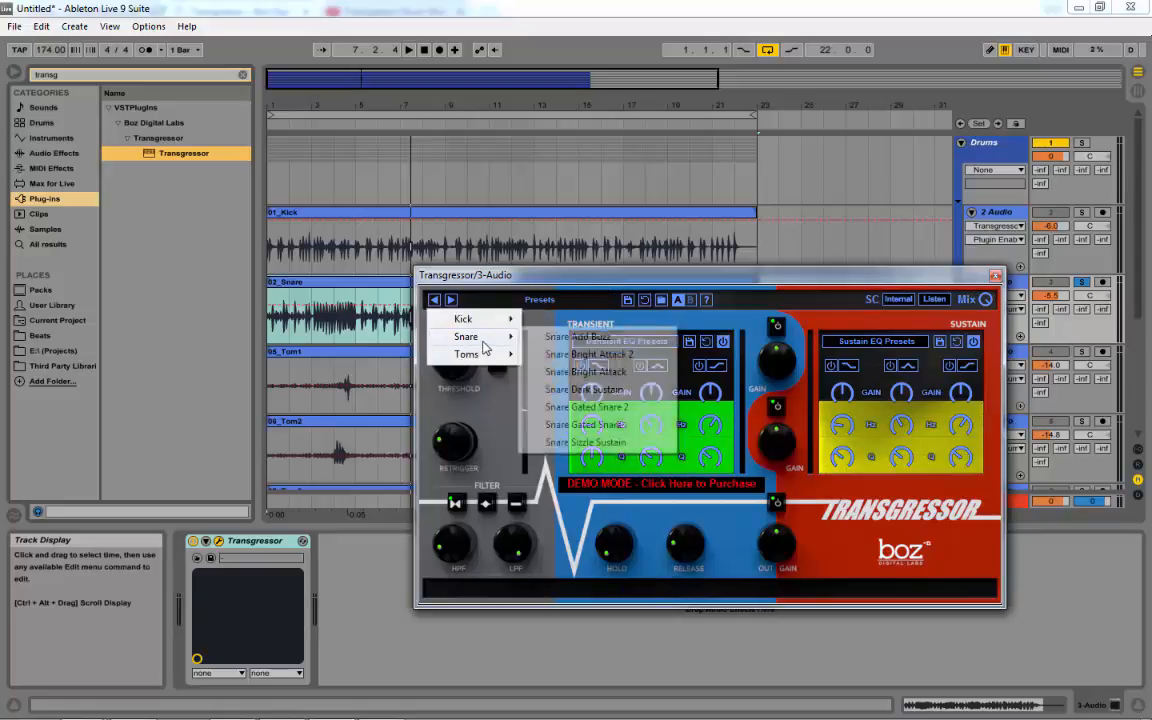
left_click(576, 356)
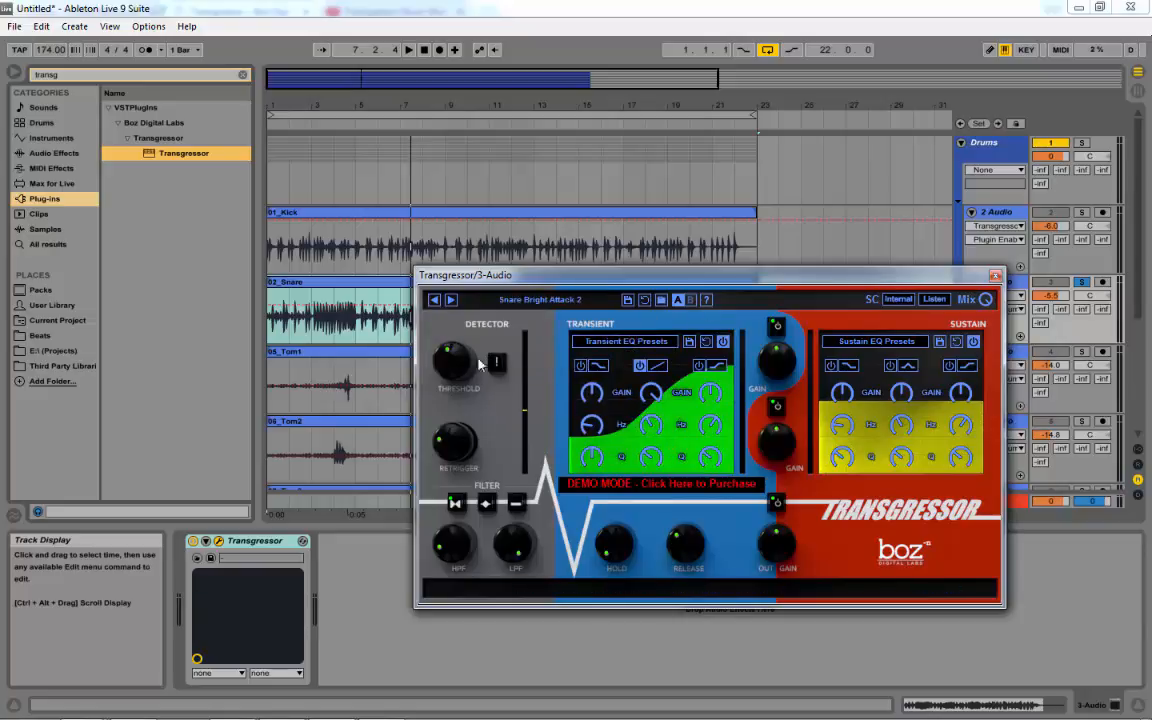
Play the soloed snare, raise the Transient Detector Threshold to about -29.8 dB and increase the Retrigger Time
key("space")
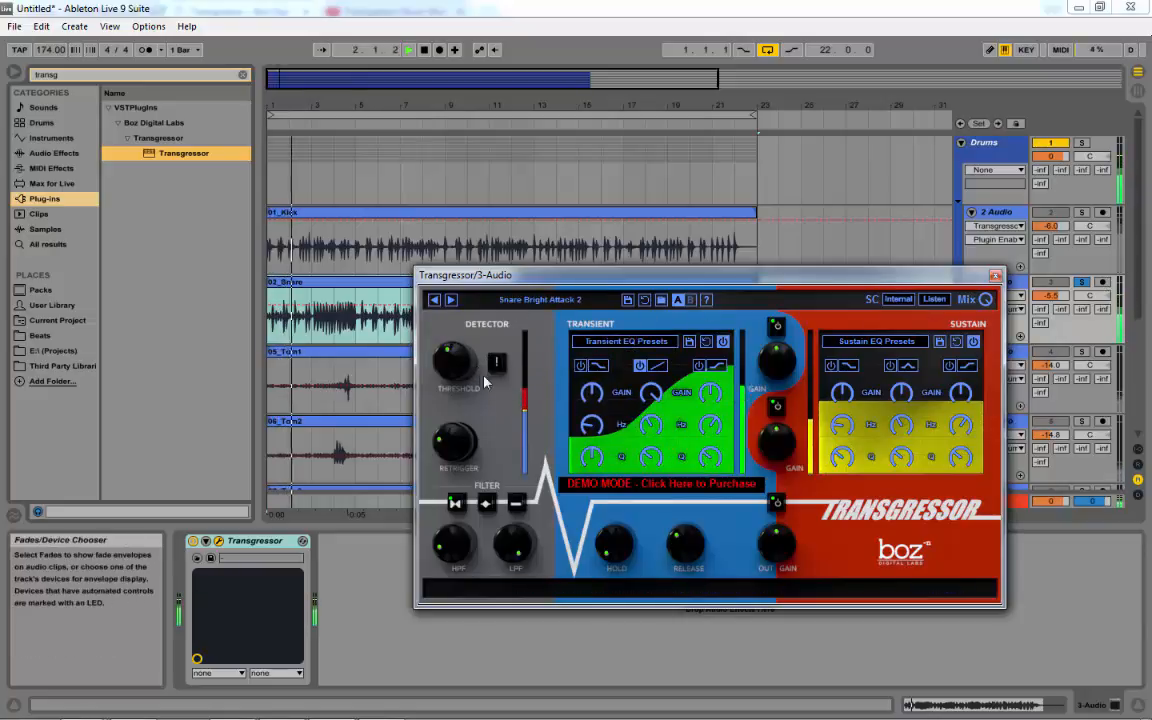
mouse_move(462, 361)
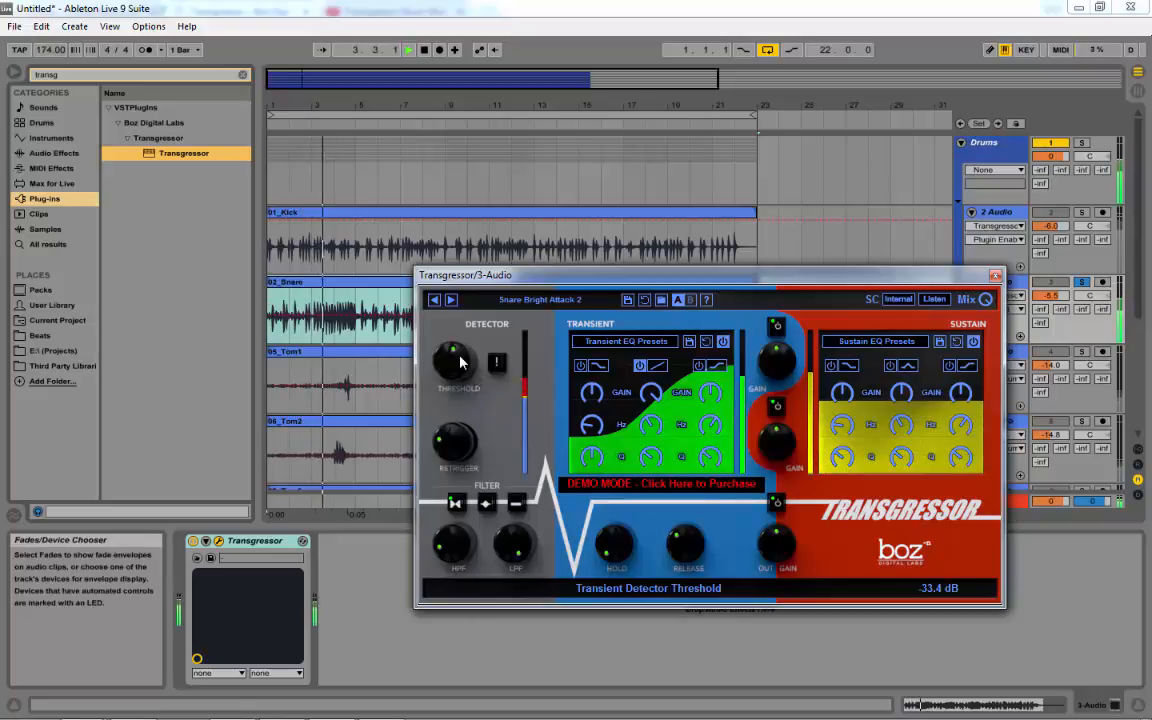
left_click_drag(460, 357, 458, 353)
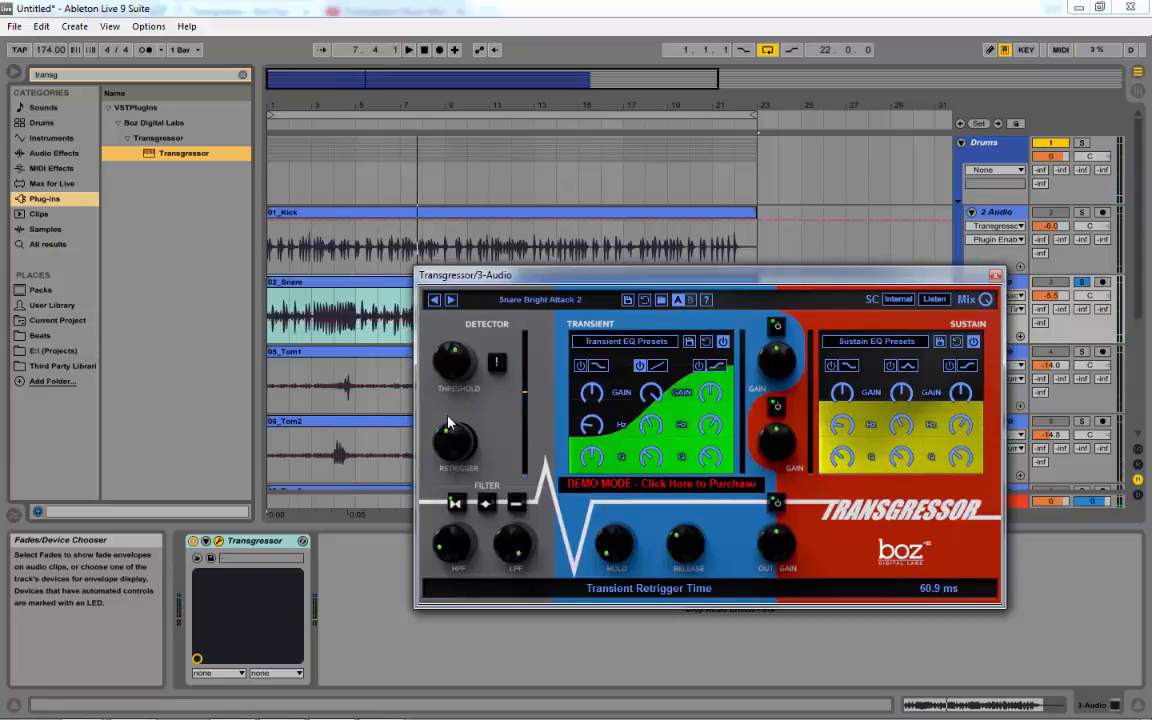
left_click_drag(447, 418, 448, 416)
key("space")
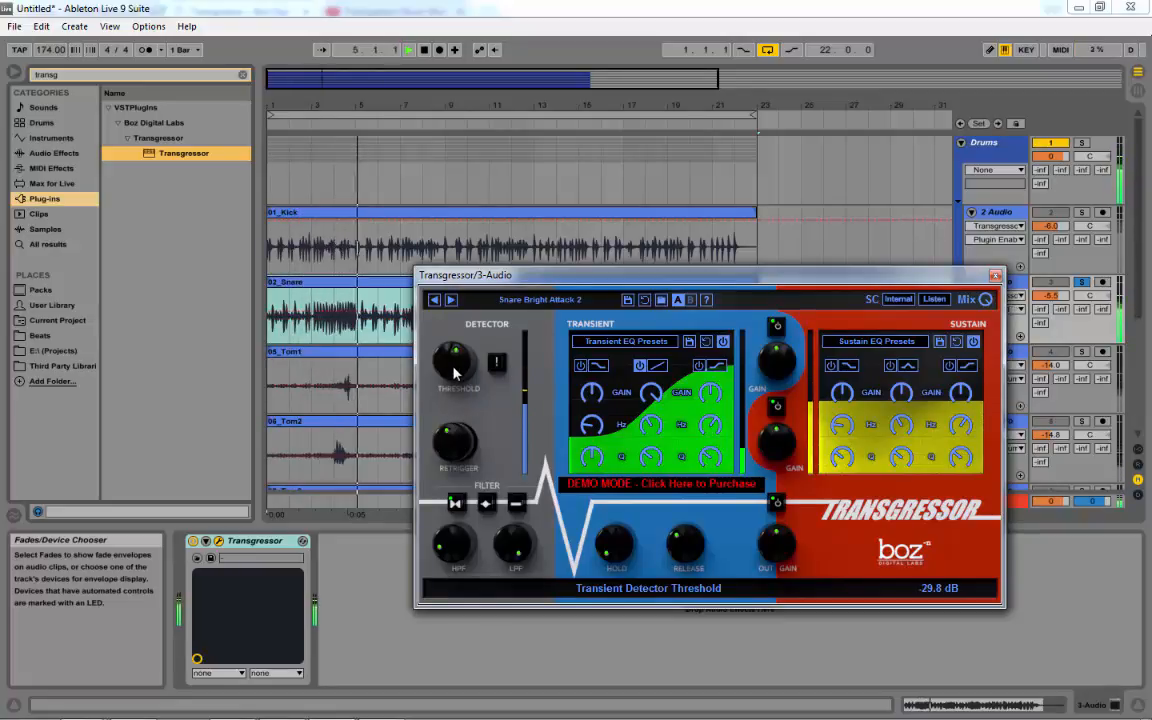
key("space")
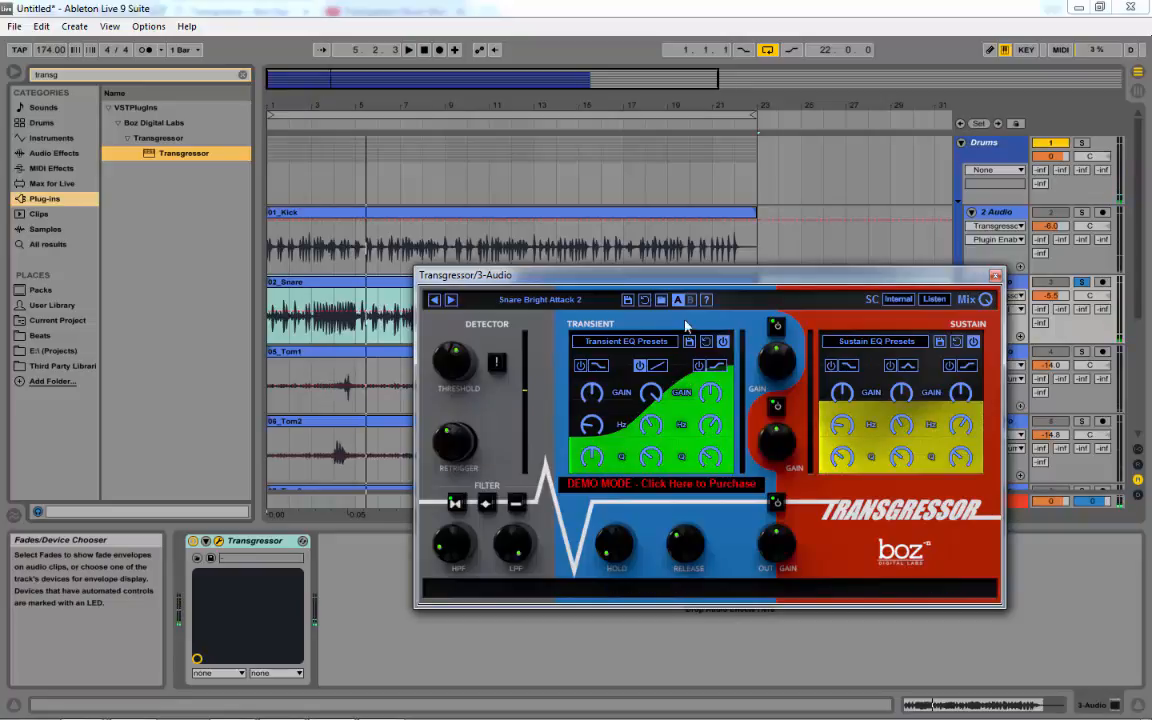
During snare playback, lower the Sustain Gain to about -13.6 dB, adjusting the Transient Gain alongside, and raise the detector Threshold to about -25.2 dB
key("space")
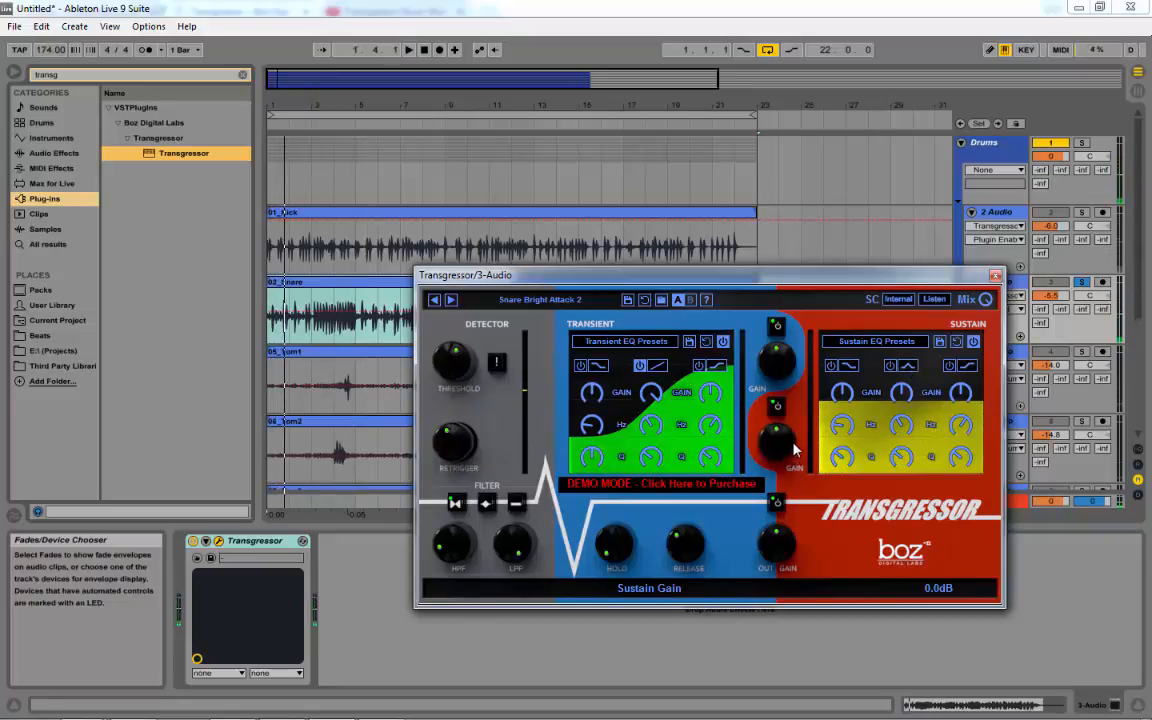
key("space")
left_click_drag(785, 447, 782, 465)
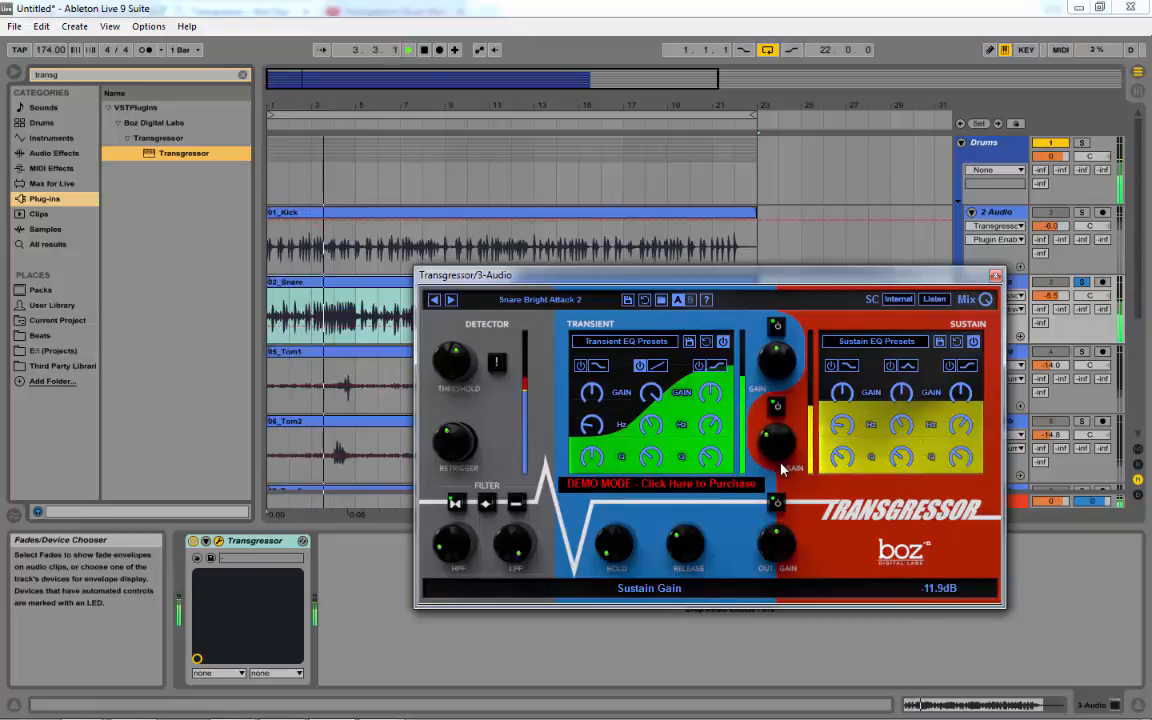
left_click_drag(771, 360, 771, 368)
left_click_drag(771, 430, 779, 459)
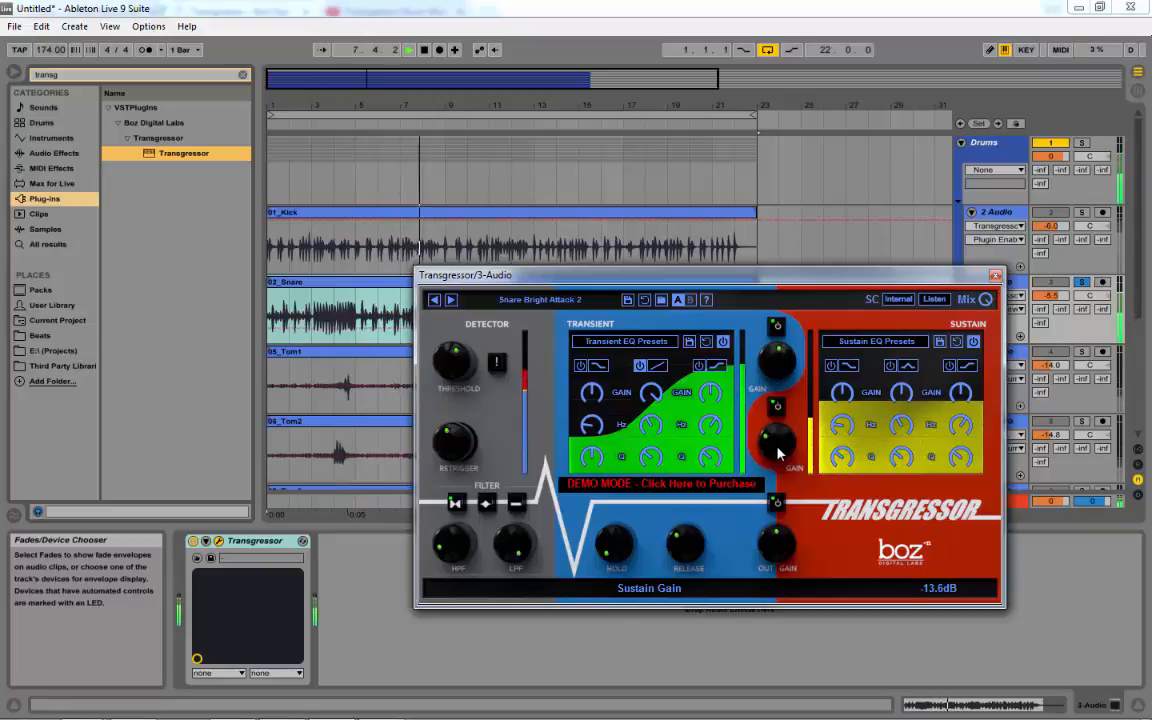
mouse_move(455, 369)
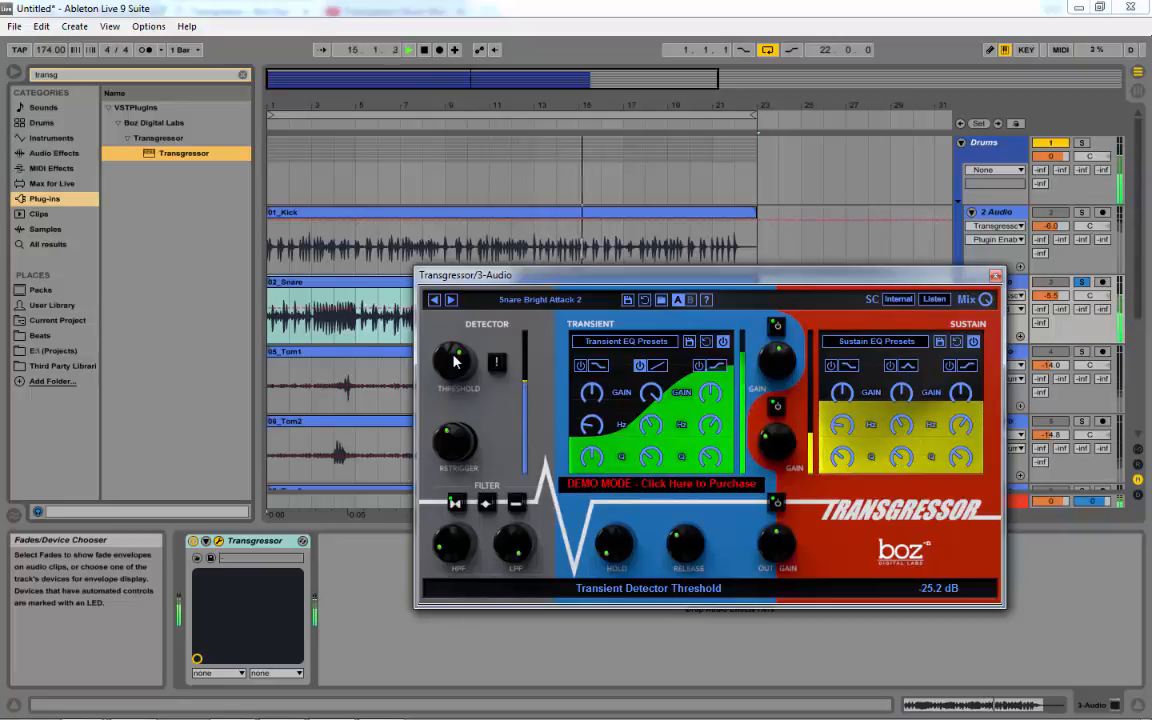
key("space")
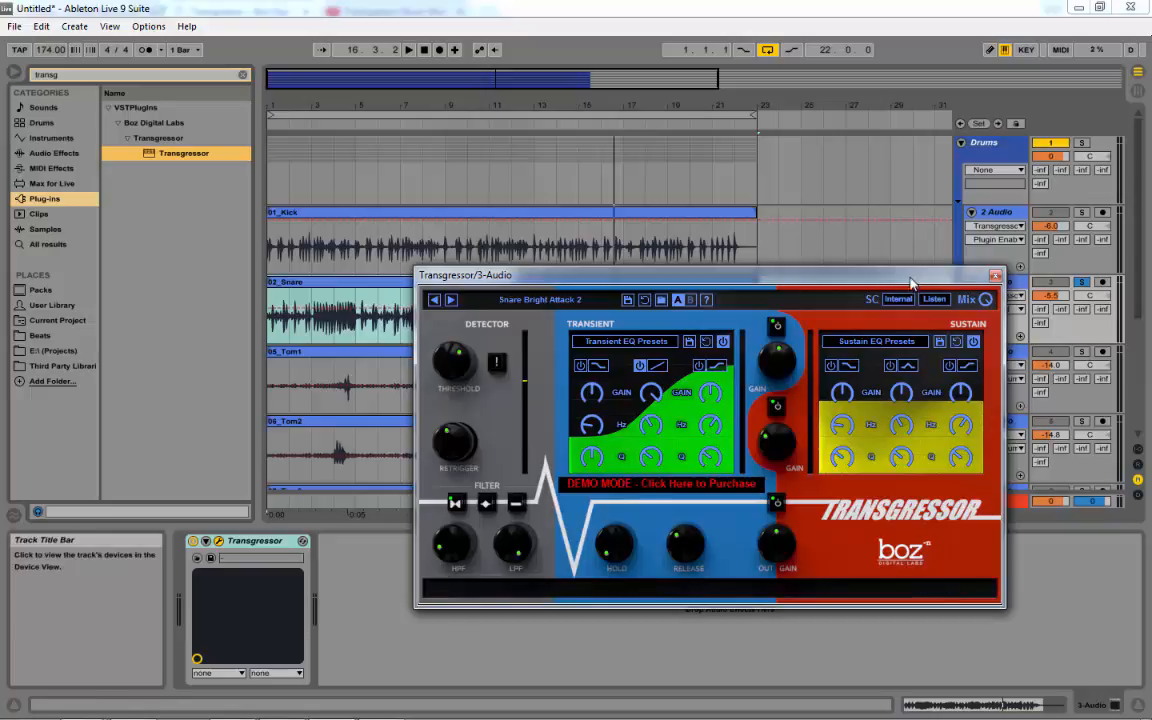
Play the soloed snare from the start and compare it with the plug-in bypassed and enabled
key("space")
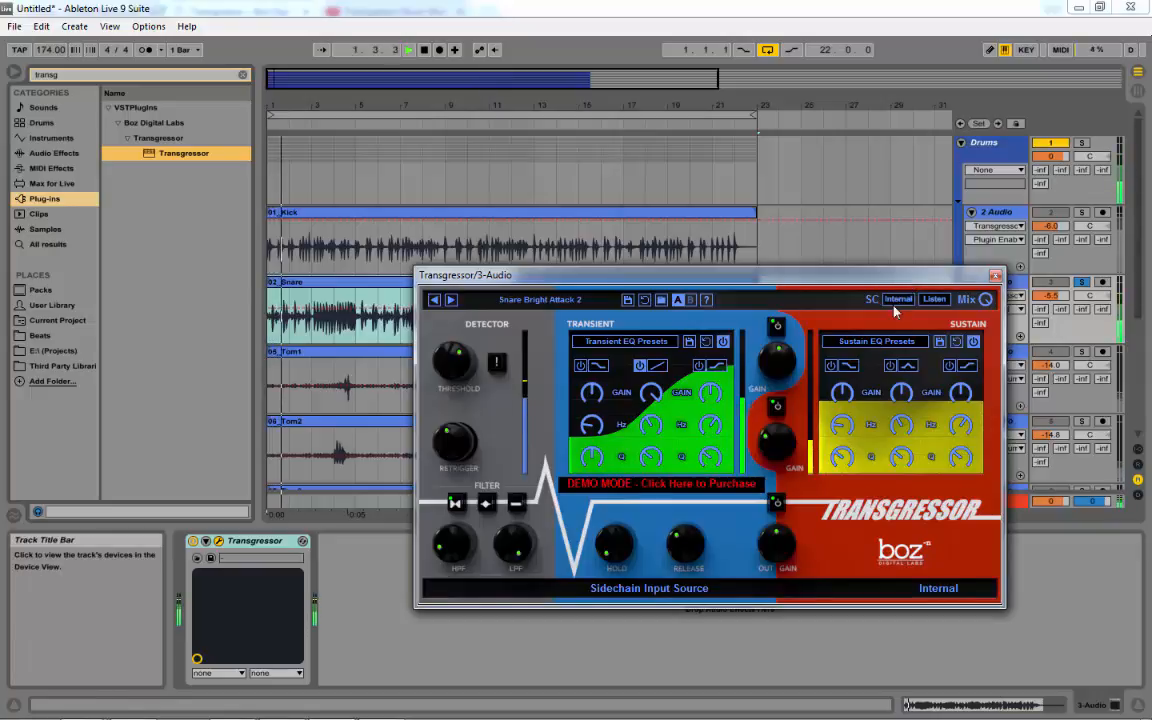
left_click(778, 504)
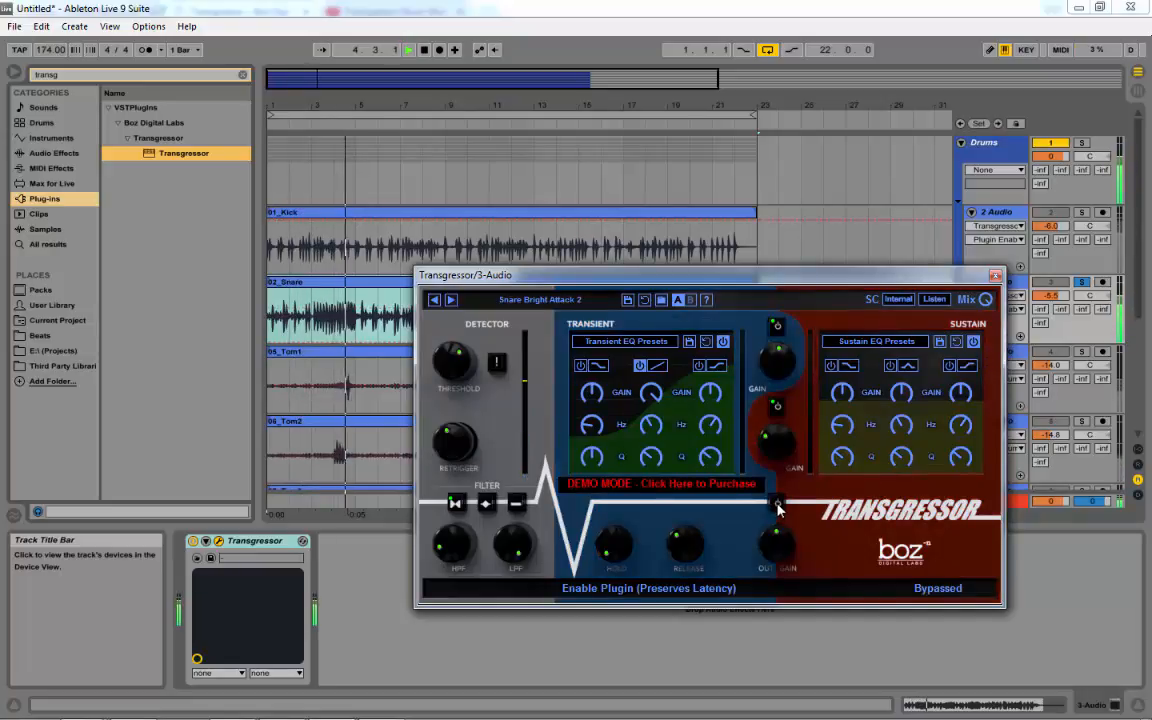
left_click(778, 504)
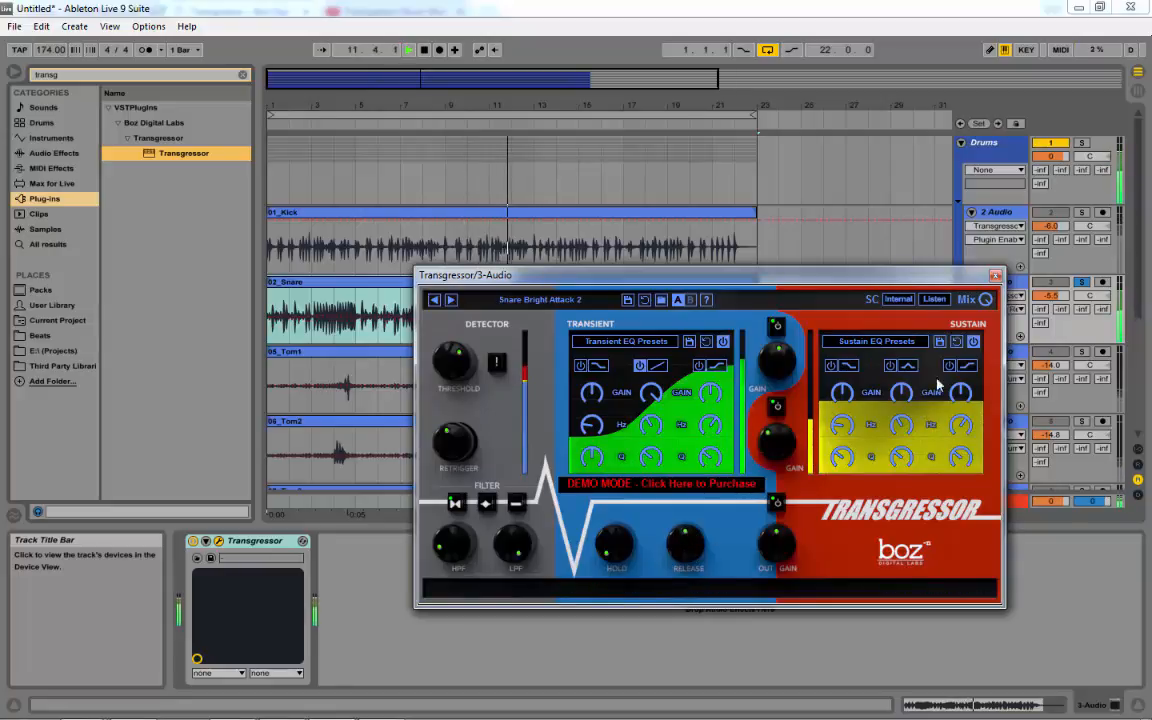
left_click(775, 506)
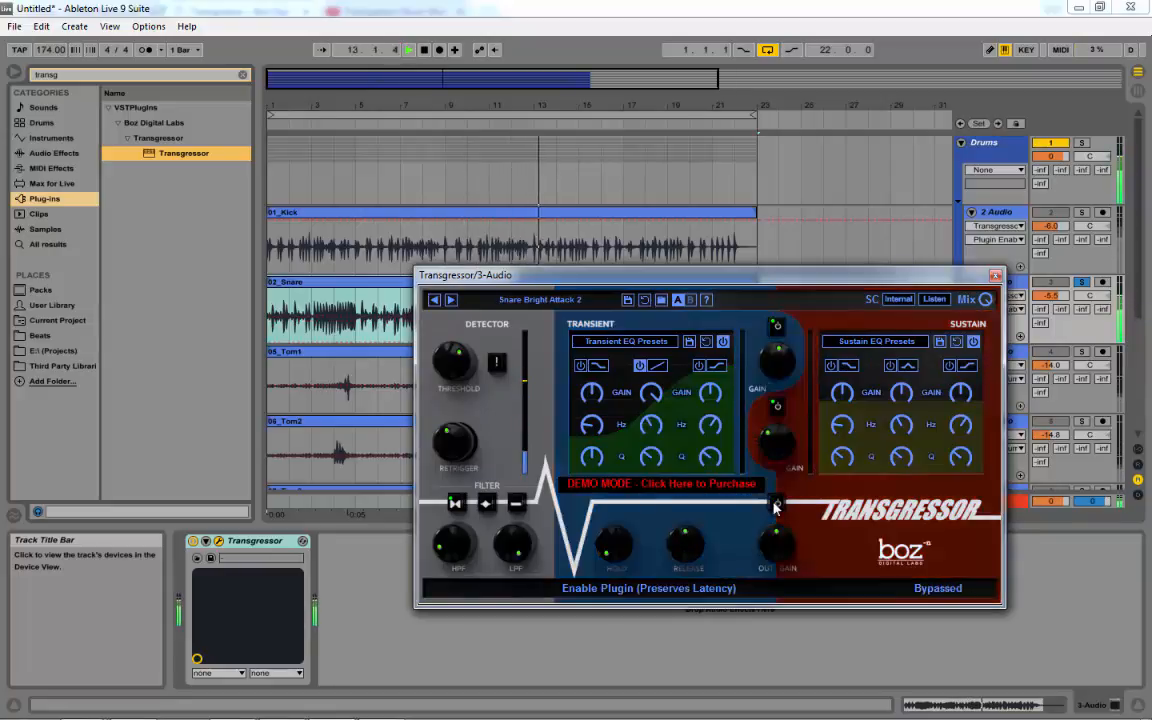
left_click(777, 506)
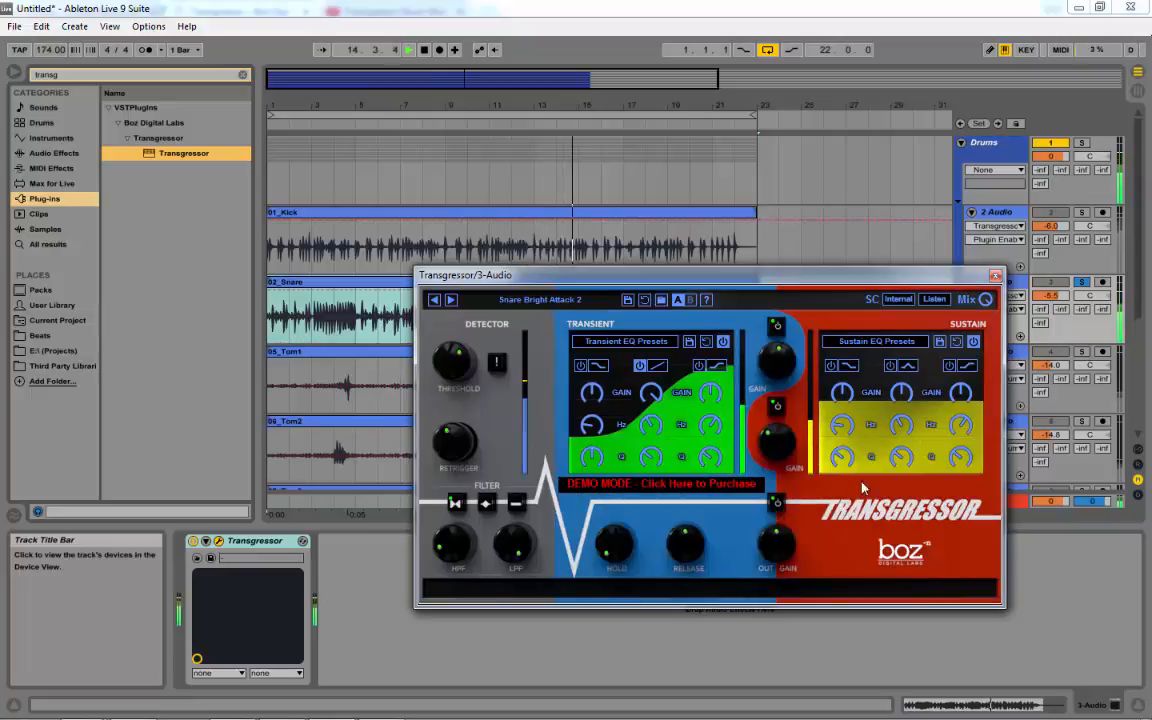
Close the snare's plug-in window, unsolo the snare and play the full drum mix from the start
left_click(996, 276)
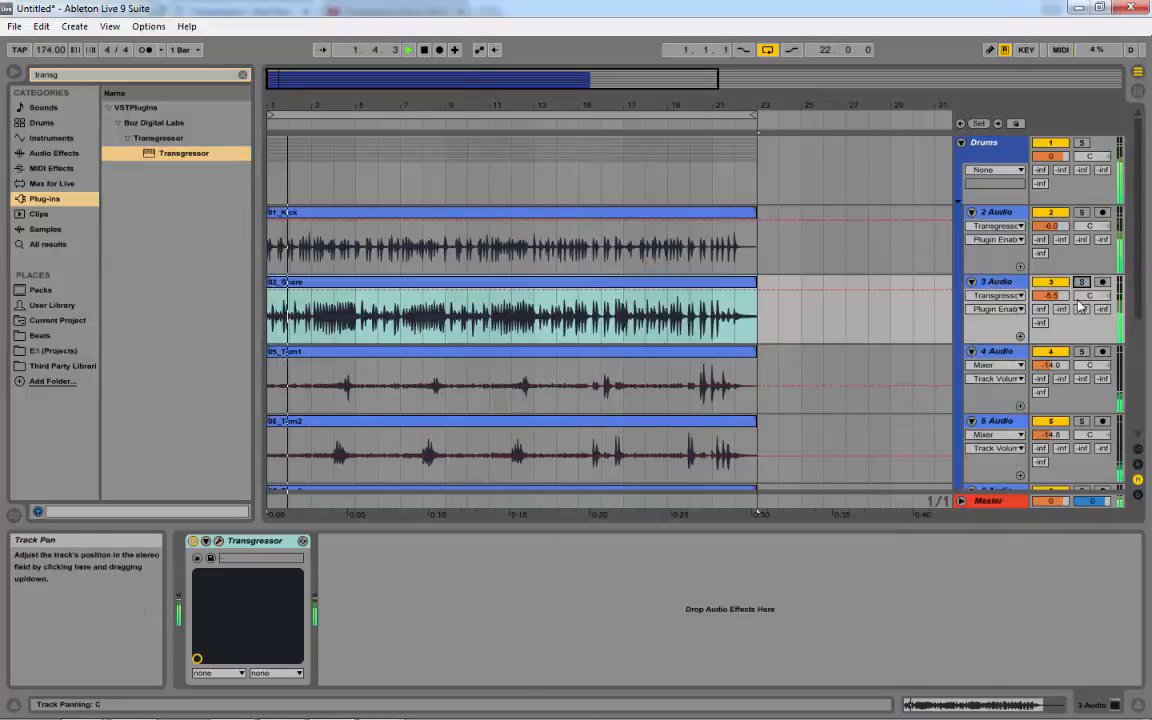
key("space")
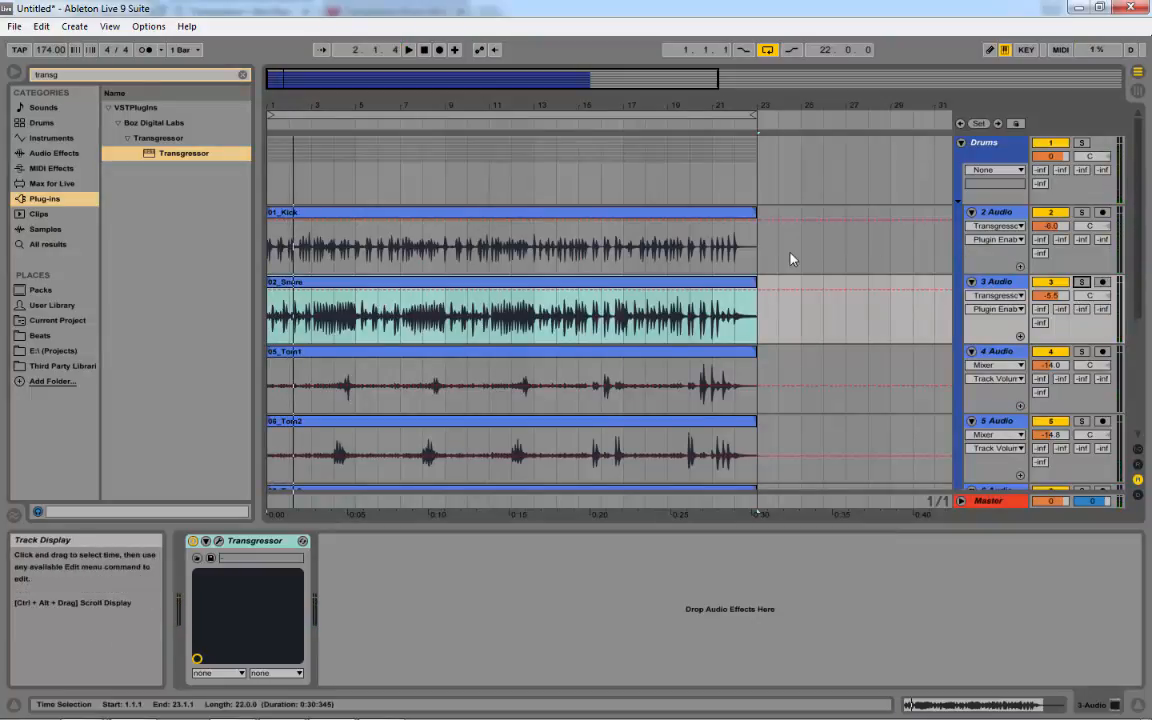
key("space")
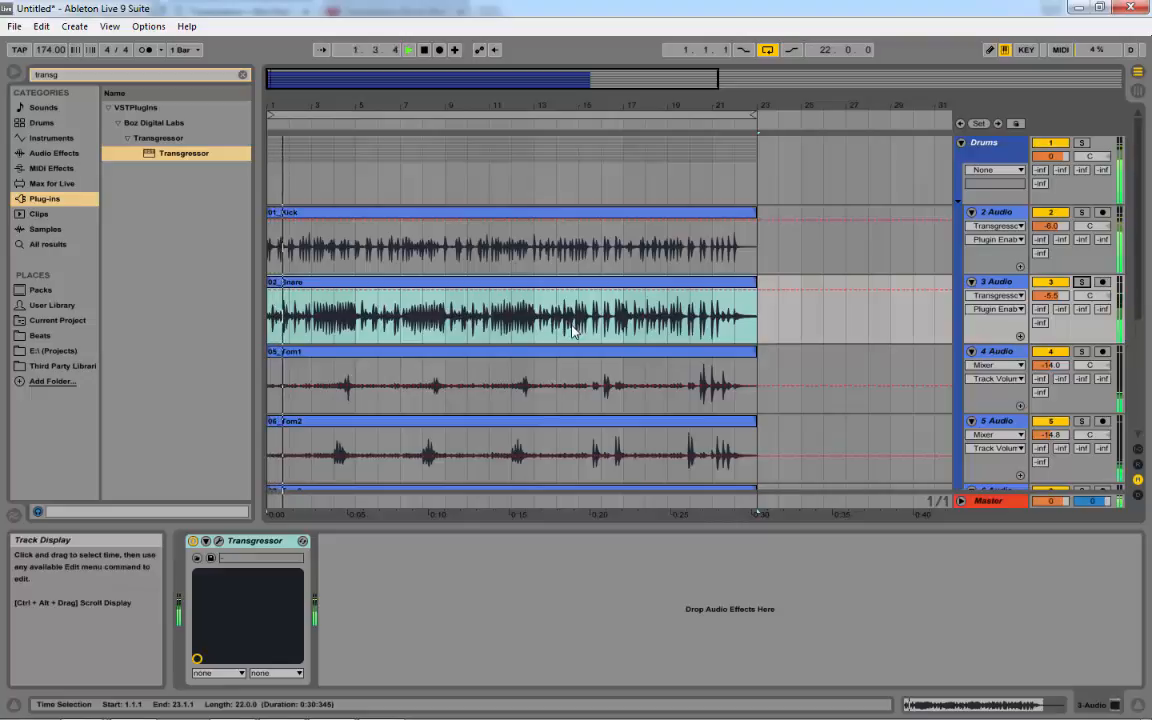
key("space")
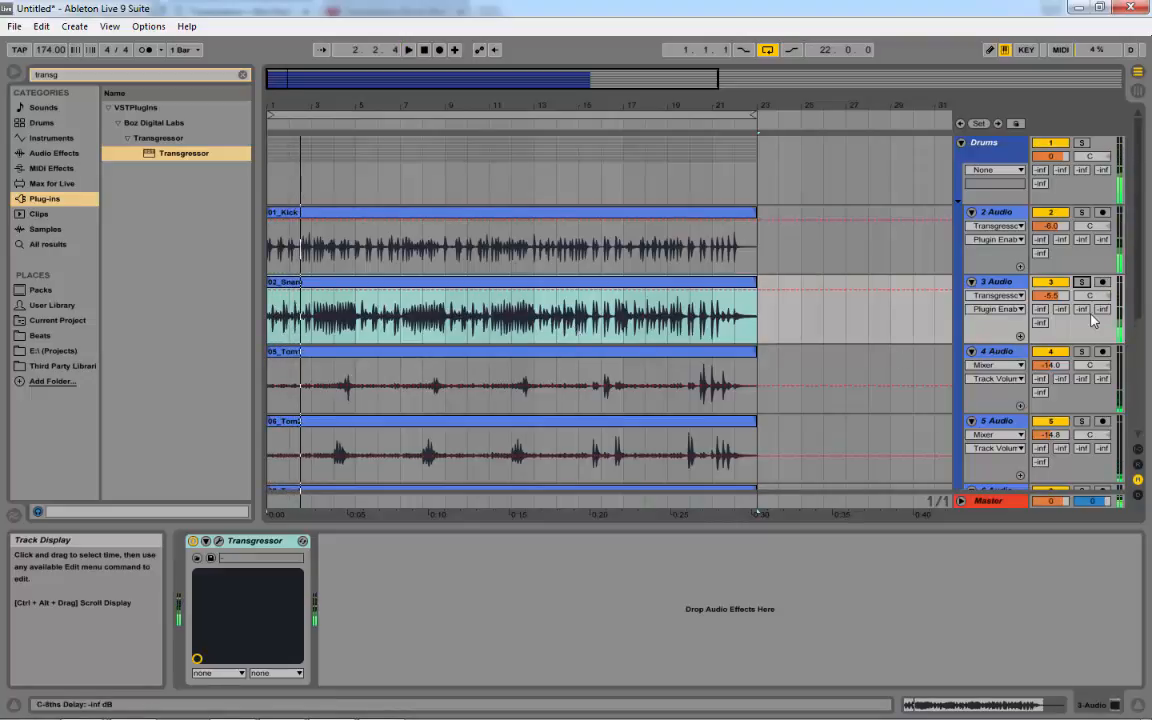
Load Transgressor onto the 05_Tom1 track in trial mode and apply the Tom Bright Attack preset
left_click(1009, 354)
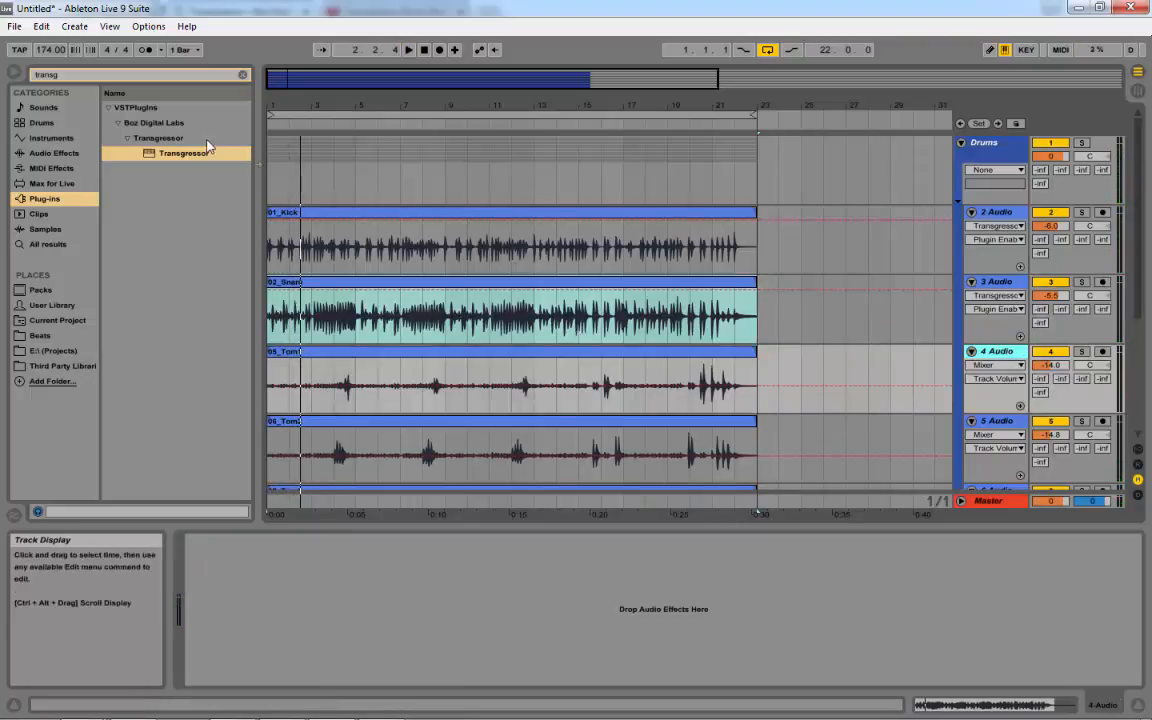
key("Return")
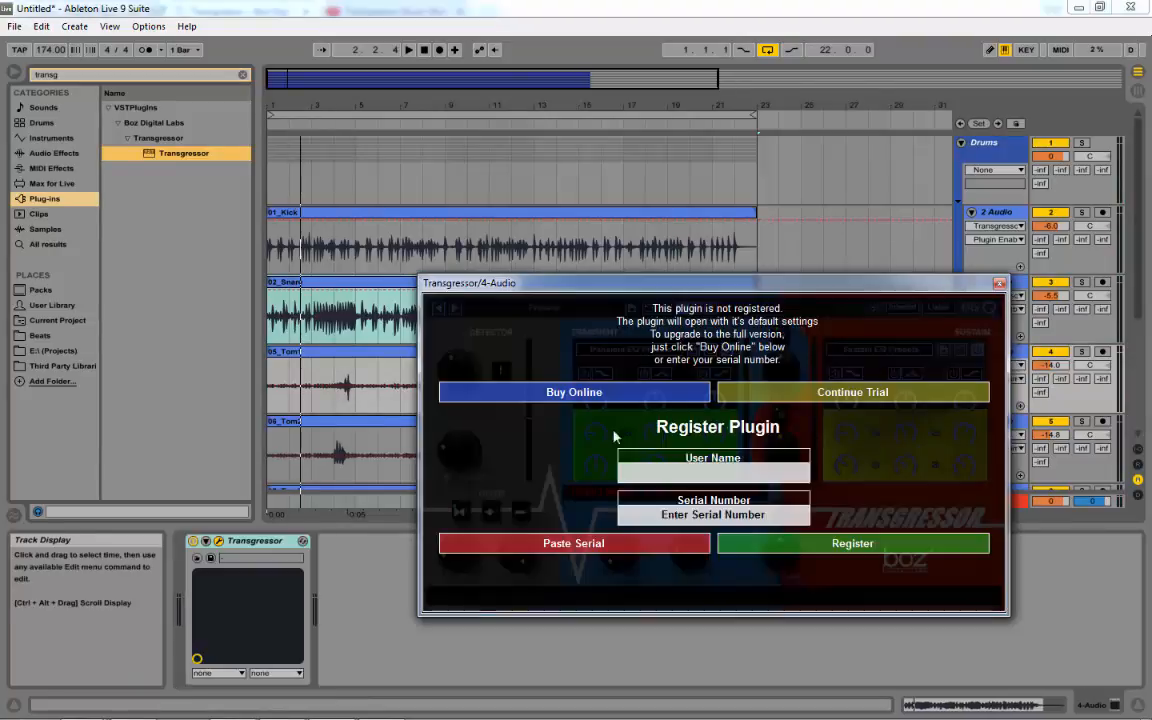
left_click(740, 391)
left_click(506, 311)
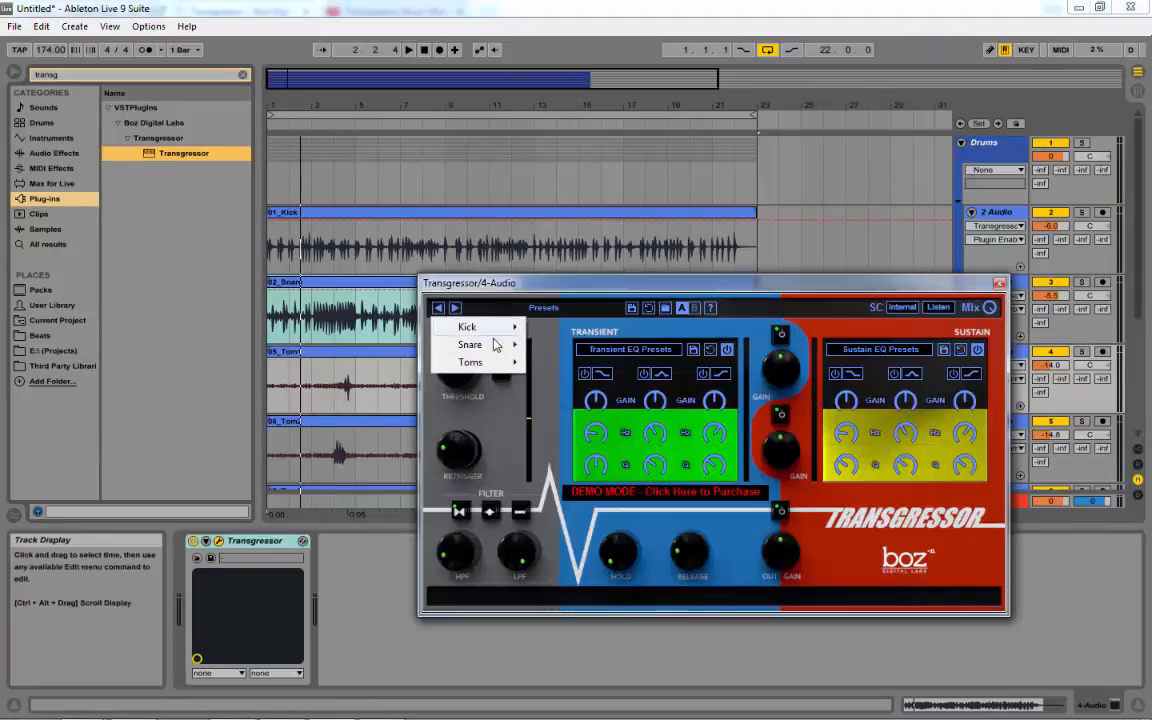
mouse_move(494, 364)
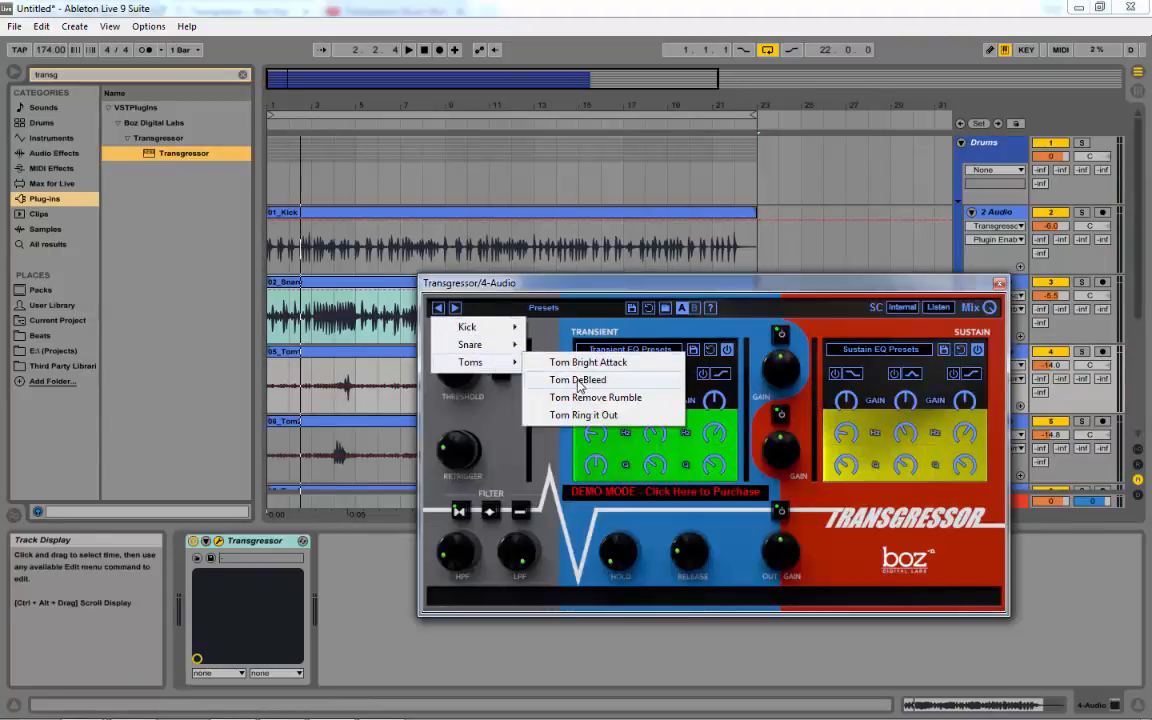
left_click(588, 366)
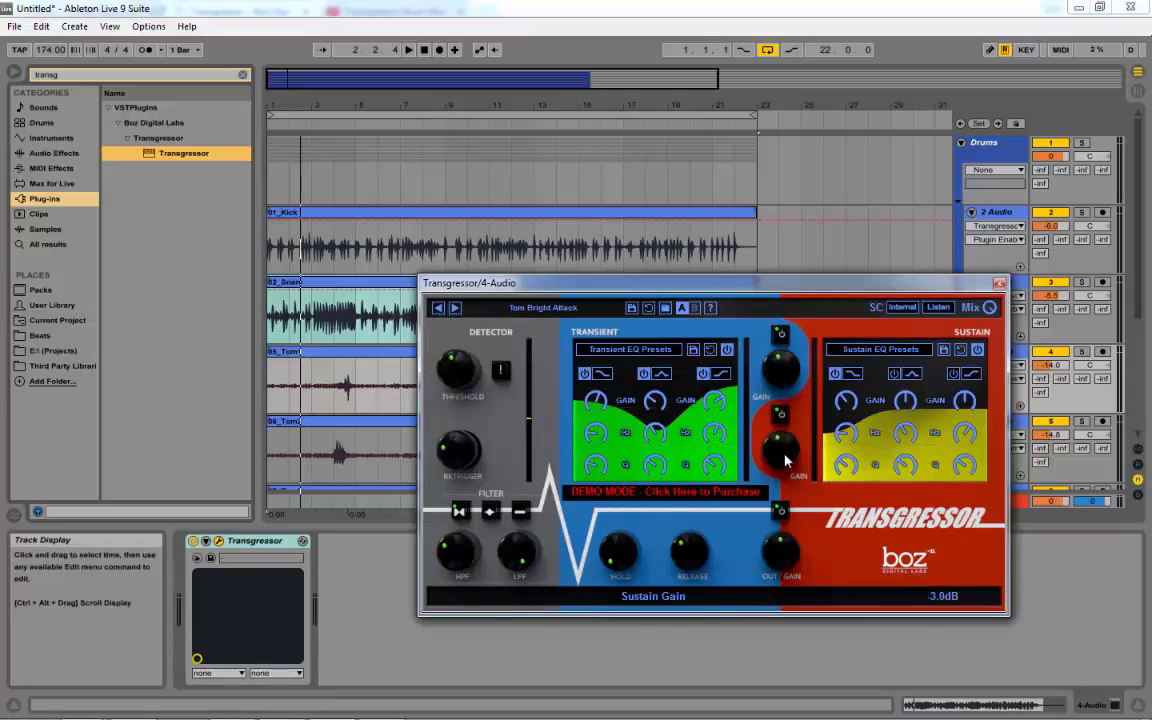
Place the playback start at bar 4 before the first tom hit, solo the 05_Tom1 track and audition it
key("space")
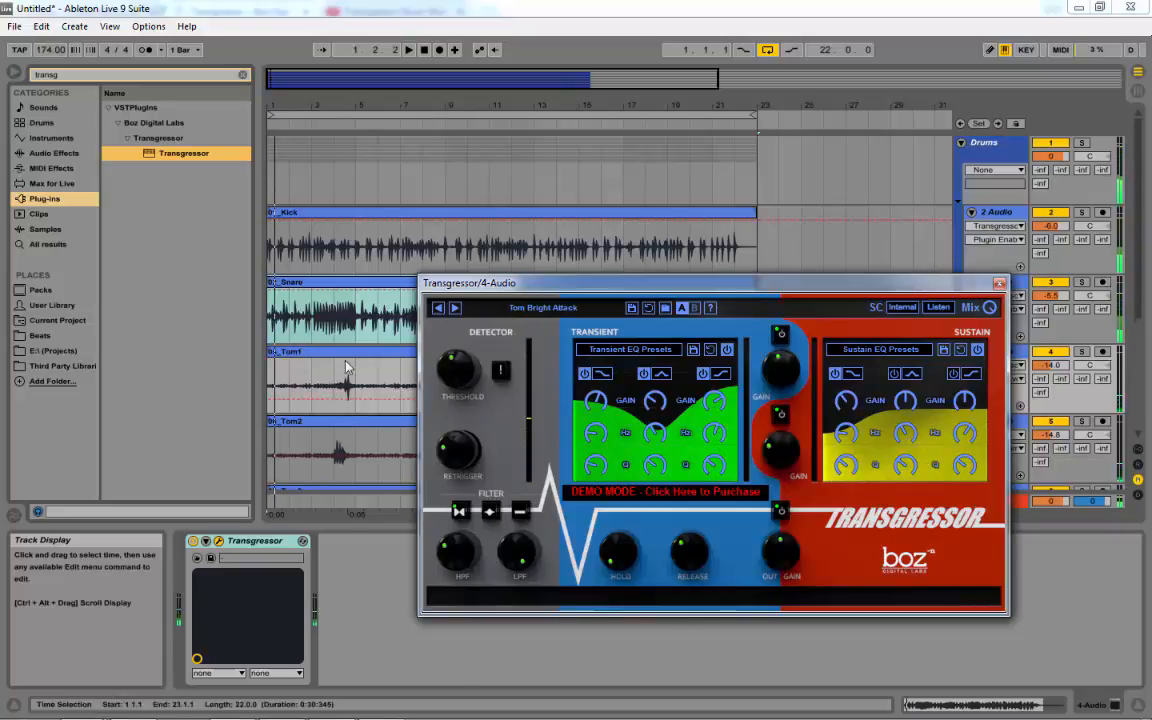
left_click(336, 400)
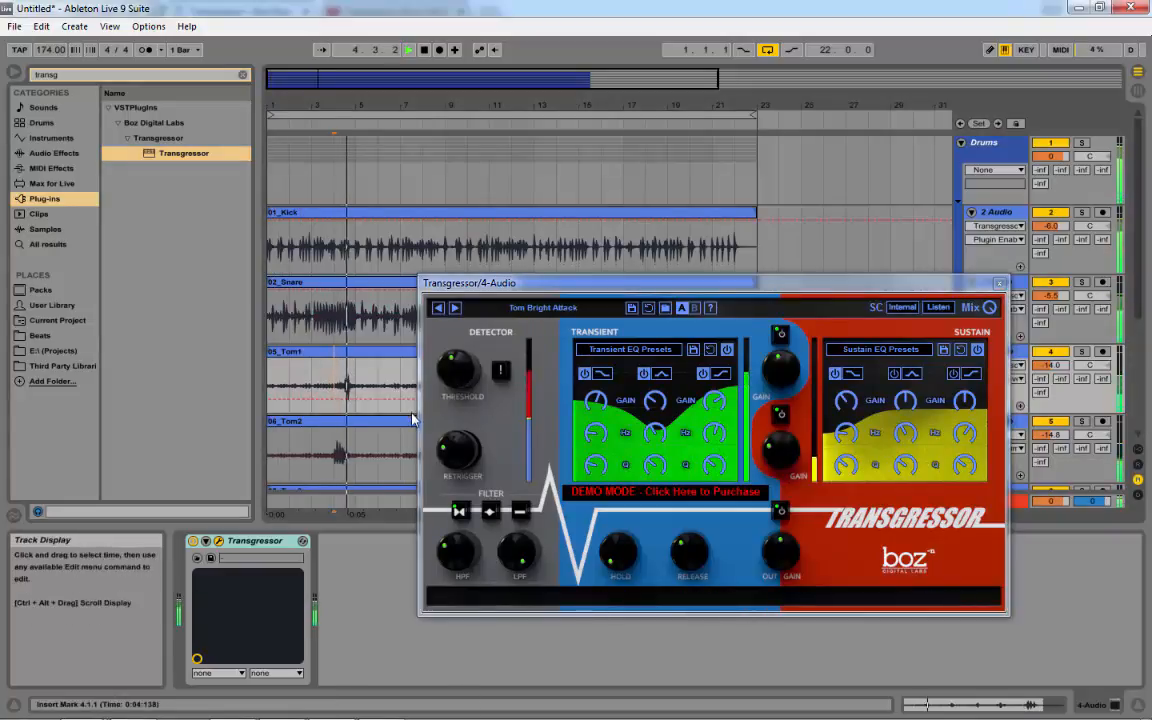
key("space")
key("space")
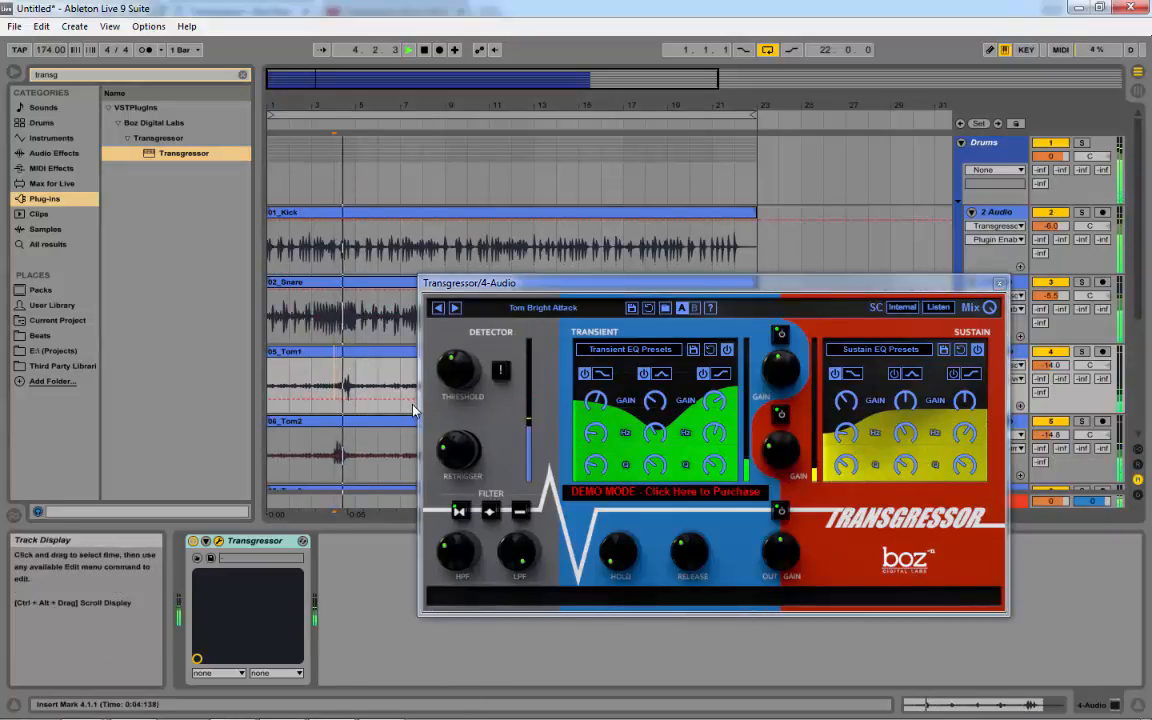
key("space")
left_click(1081, 351)
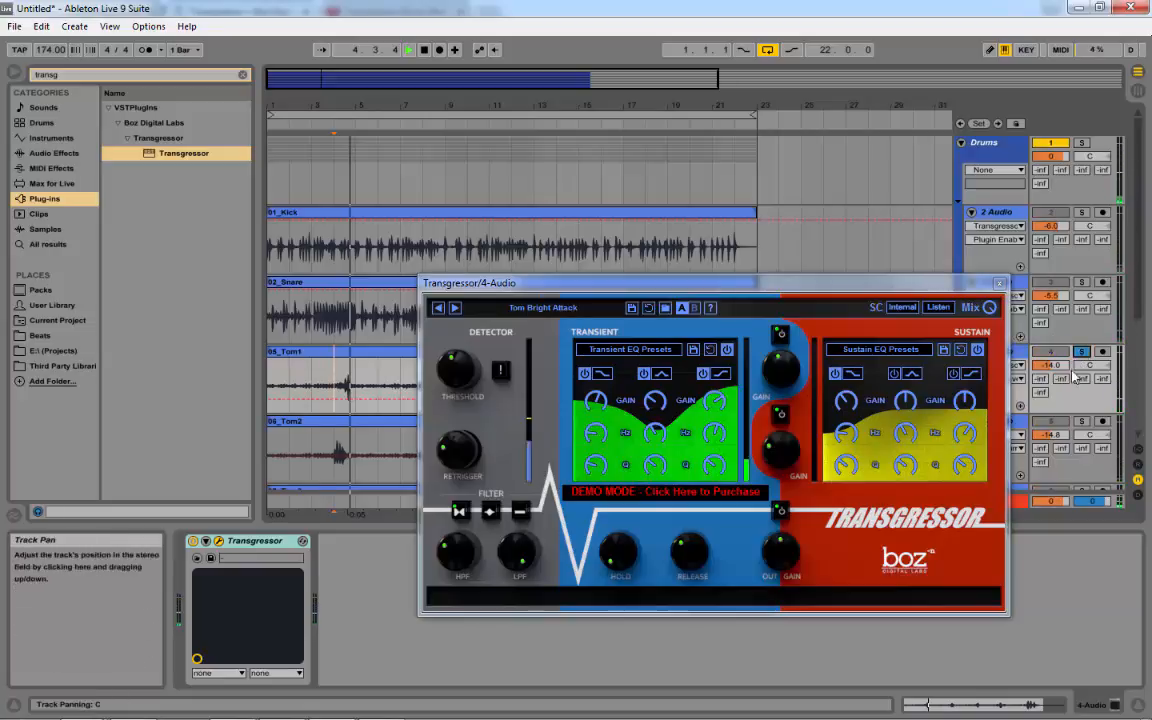
key("space")
key("space")
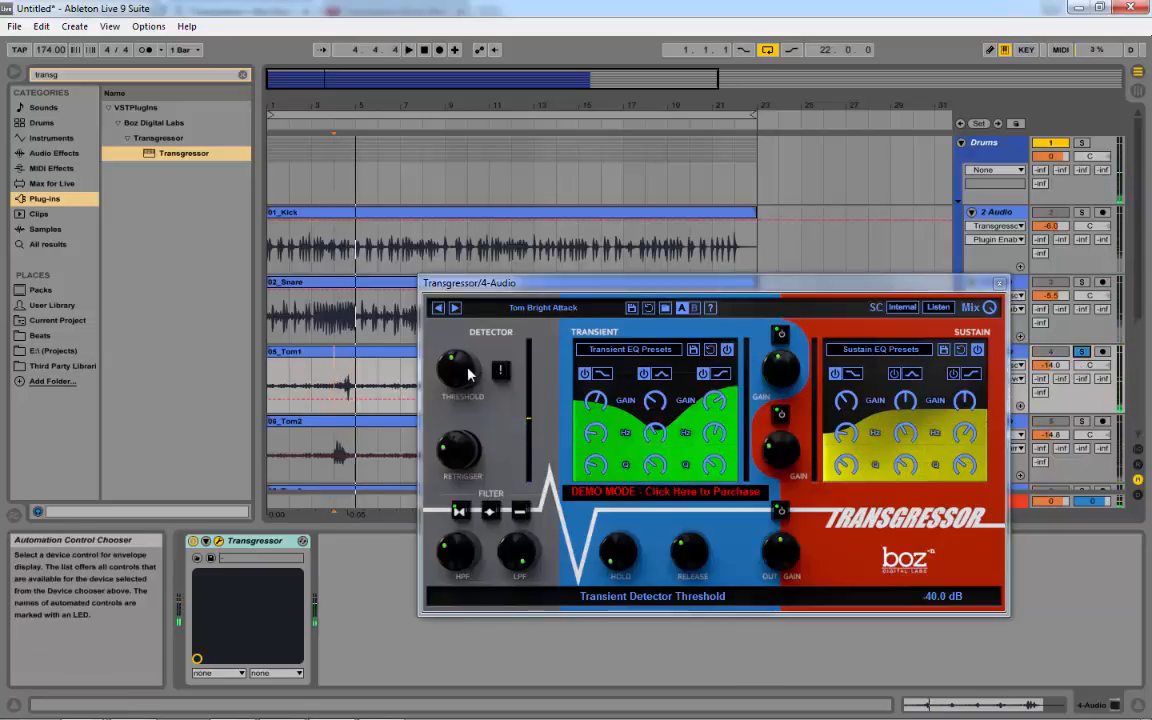
Raise the detector threshold slightly and set Sustain Gain to -23.6 dB on 05_Tom1 while replaying the first tom hit
left_click_drag(466, 370, 464, 362)
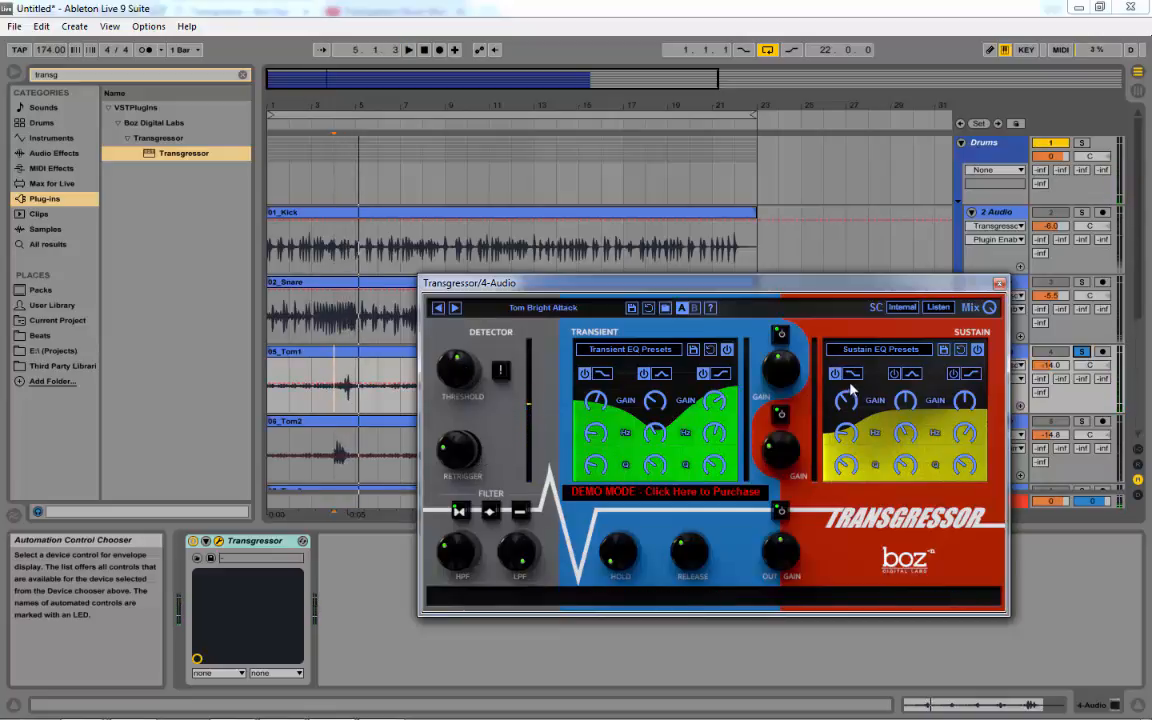
key("space")
left_click_drag(782, 452, 783, 477)
key("space")
key("space")
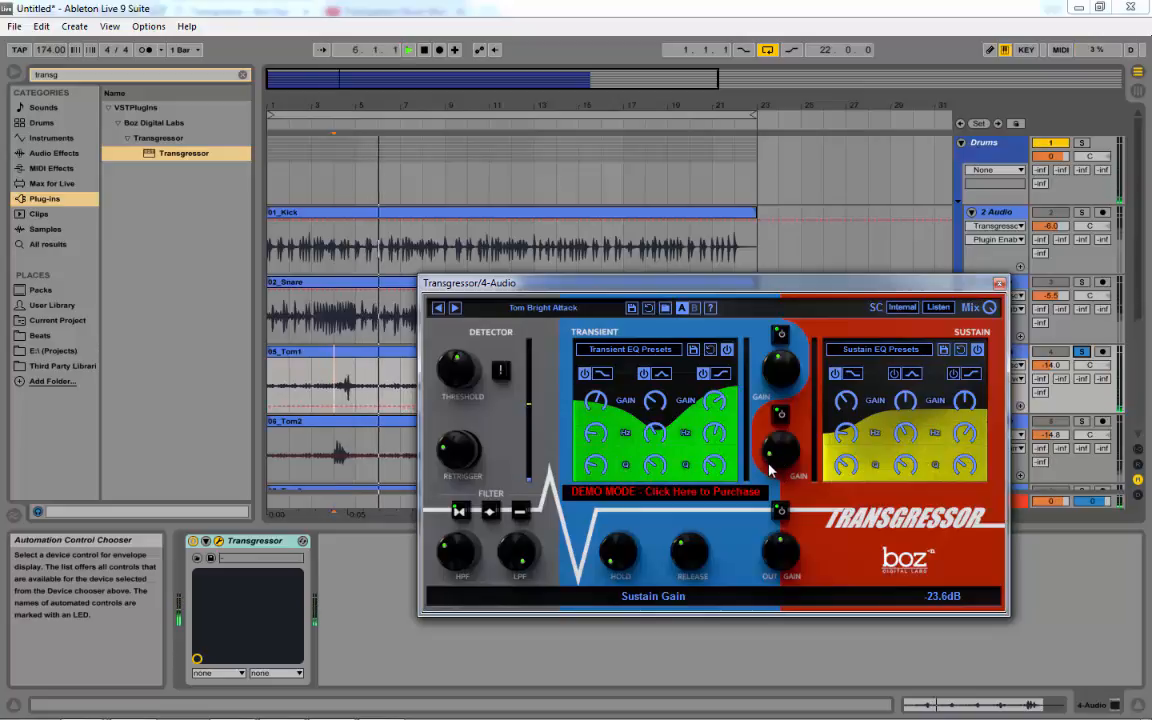
key("space")
key("space")
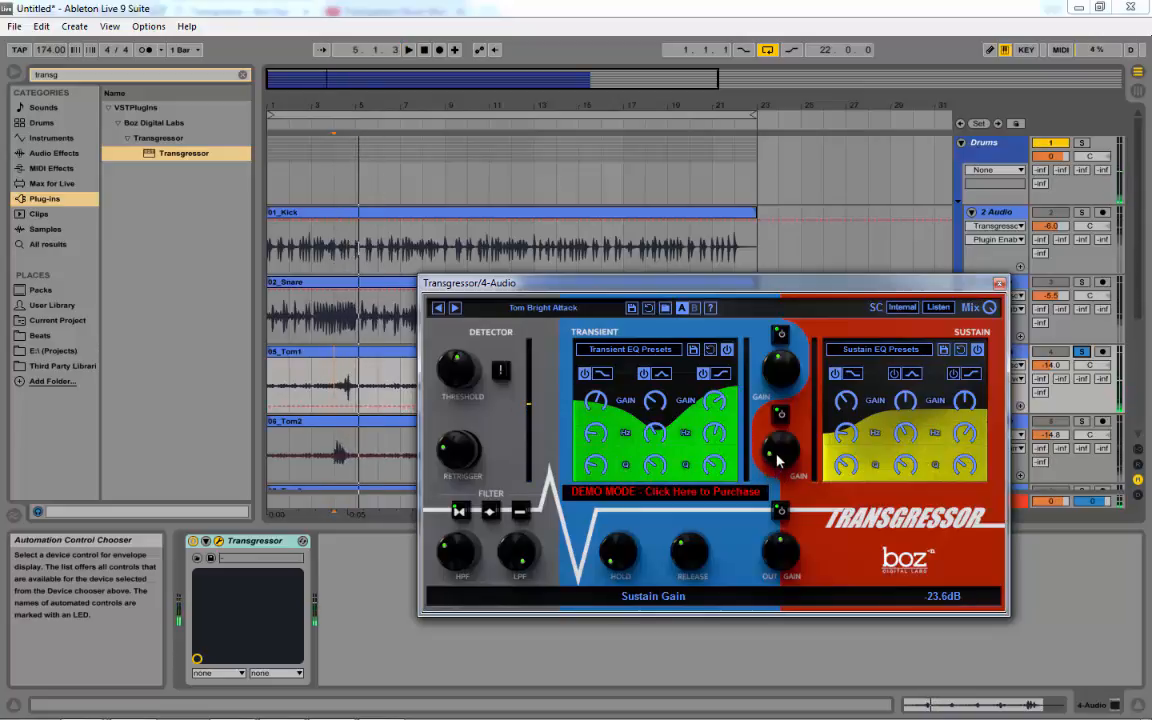
Adjust the transient release time on 05_Tom1 while auditioning the soloed track
mouse_move(694, 556)
key("space")
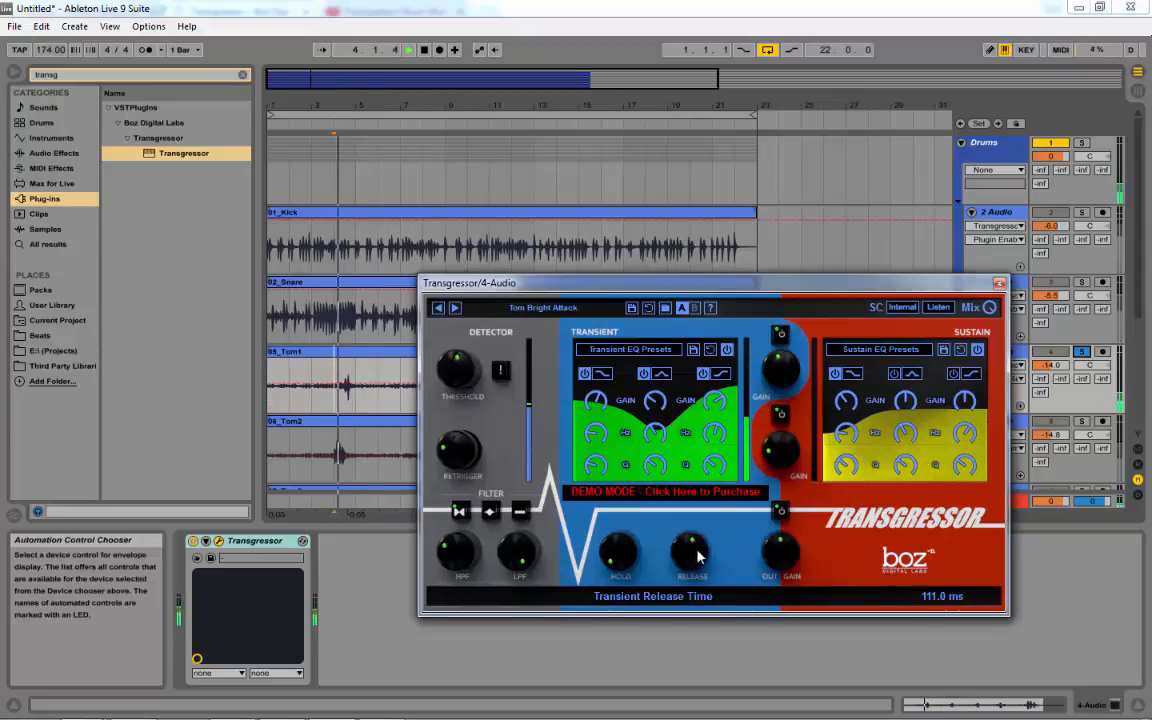
key("space")
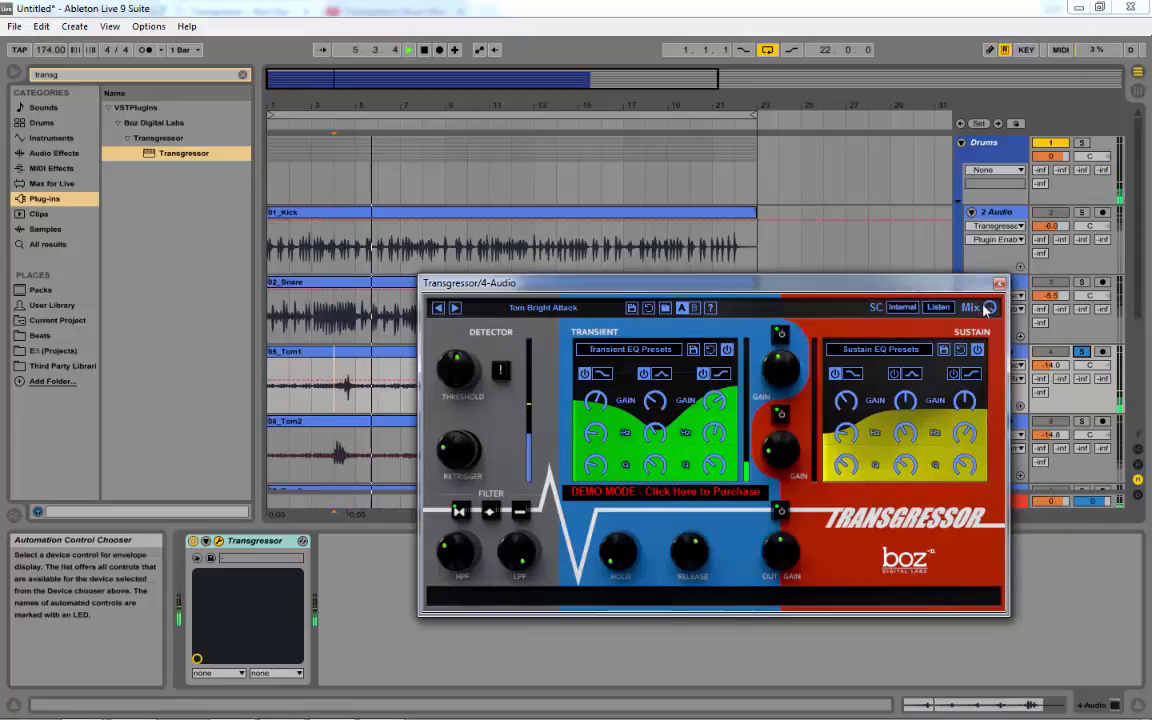
key("space")
Audition the soloed 05_Tom1 from bar 12 before its third hit, and close its plug-in window
left_click_drag(944, 286, 940, 484)
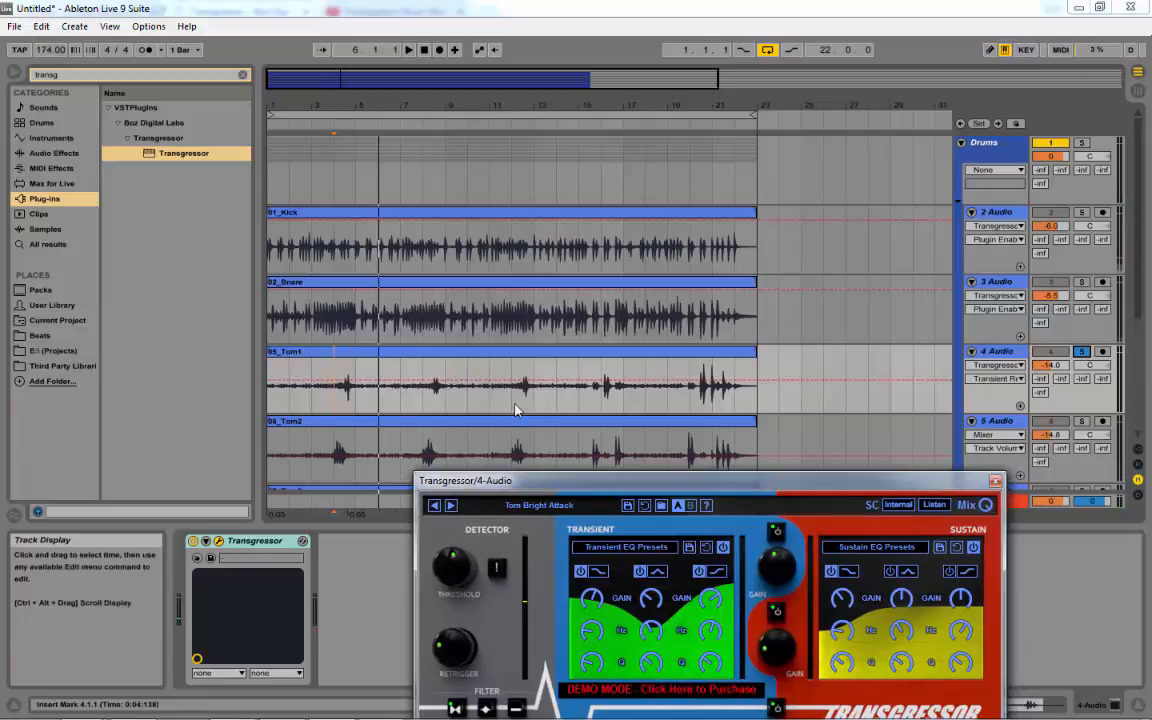
left_click(516, 401)
key("space")
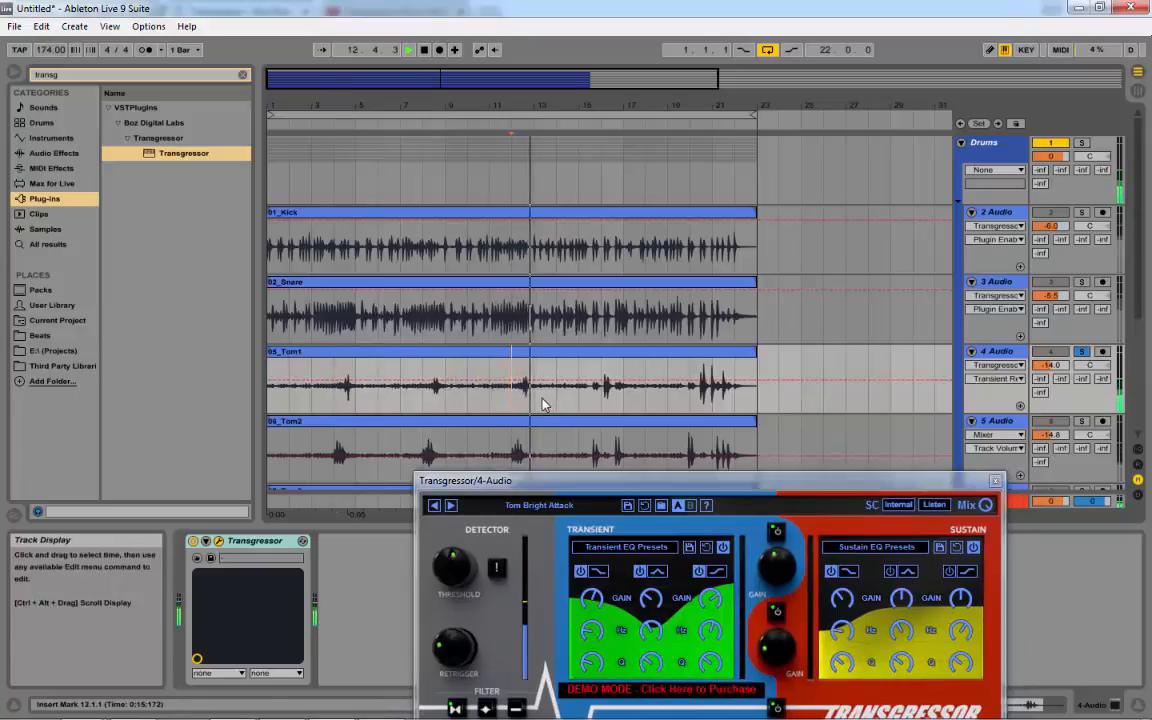
key("space")
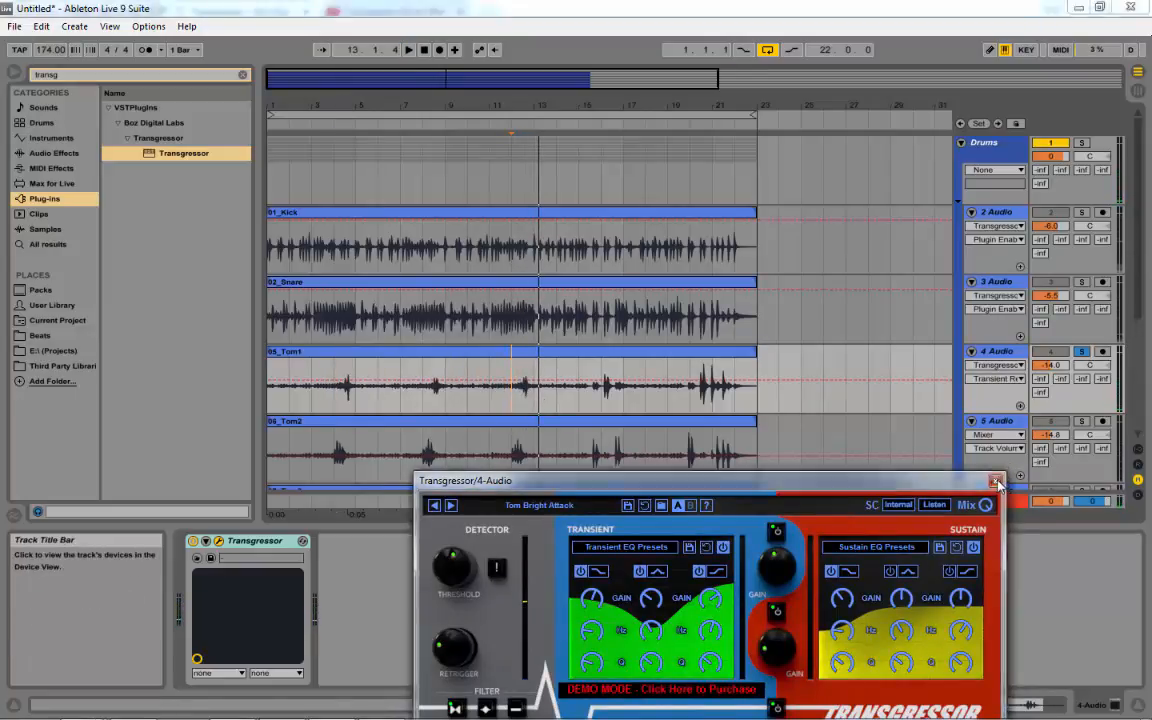
left_click(996, 483)
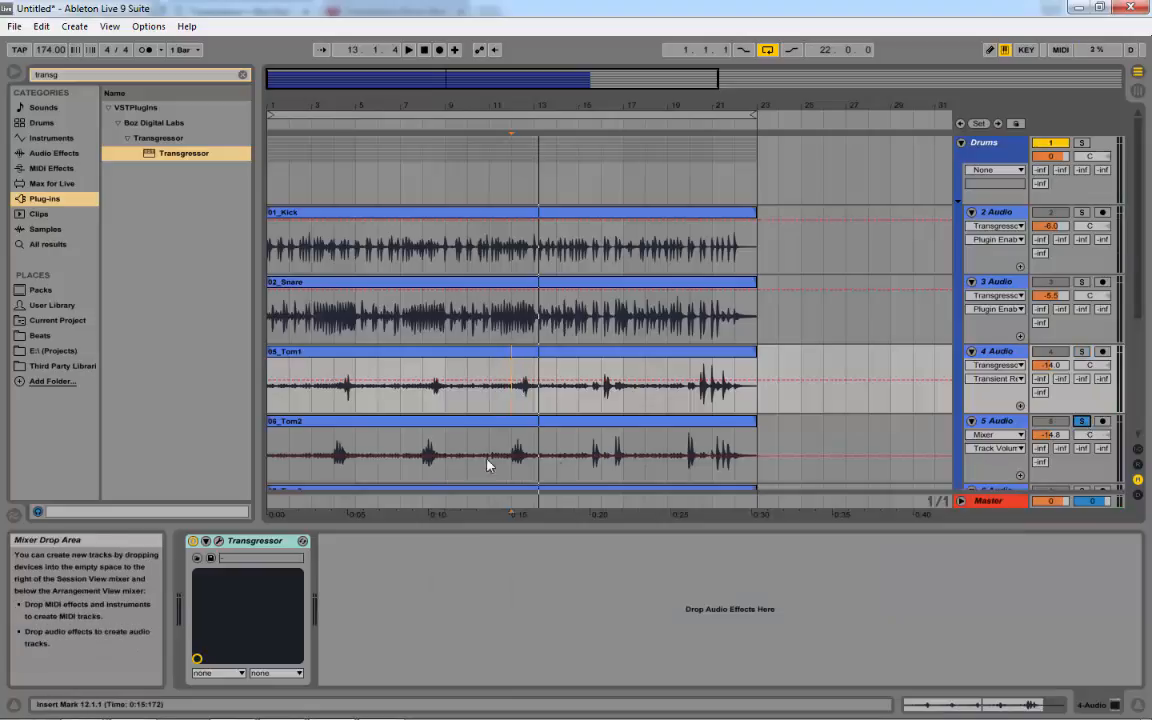
Solo 06_Tom2, load Transgressor onto it in trial mode and apply the Tom Bright Attack preset
left_click(499, 424)
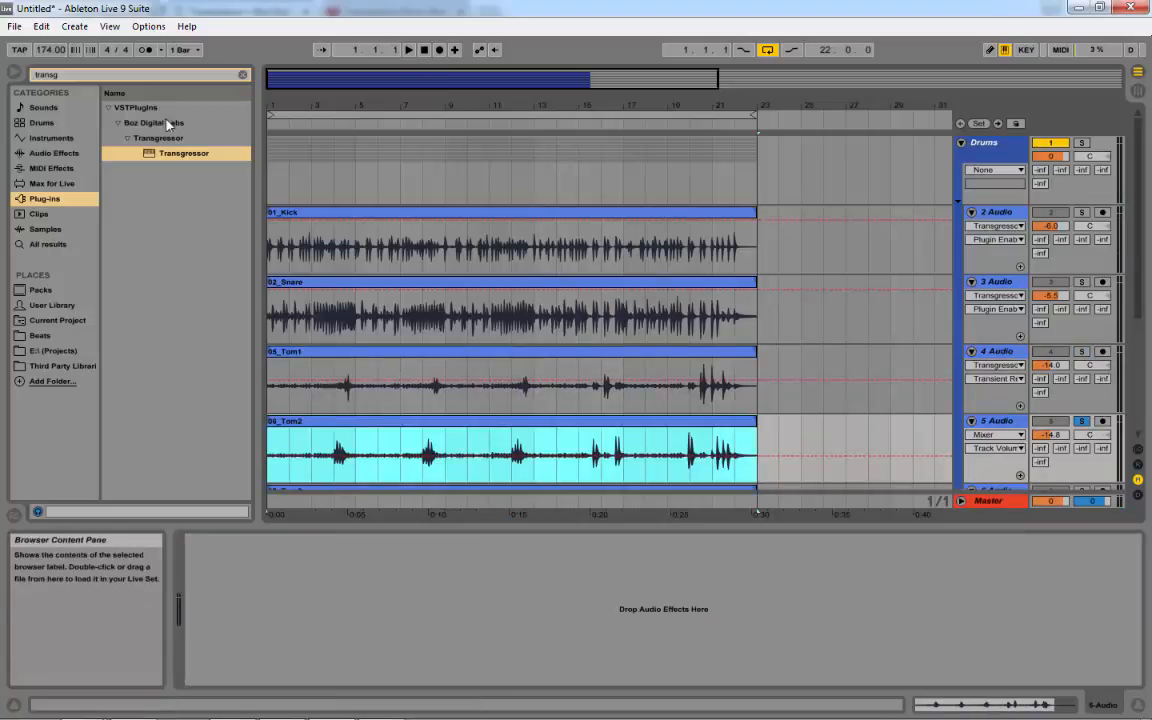
left_click_drag(146, 153, 349, 344)
left_click_drag(396, 448, 398, 448)
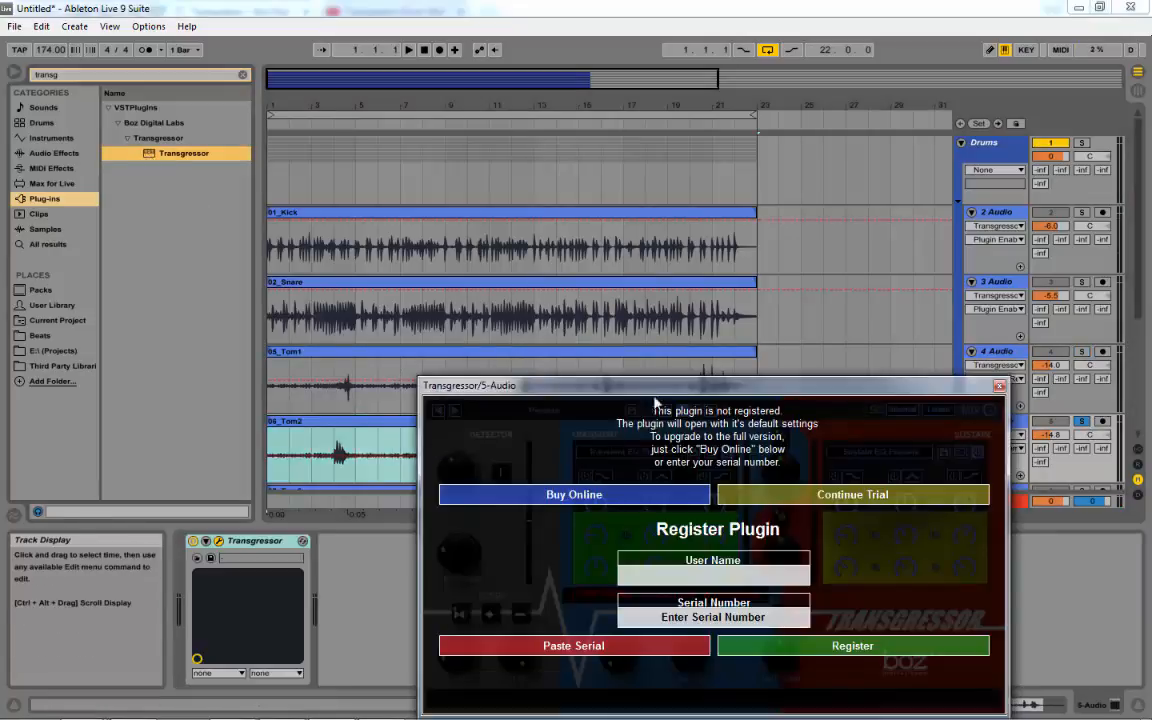
left_click(796, 495)
left_click_drag(762, 395, 749, 312)
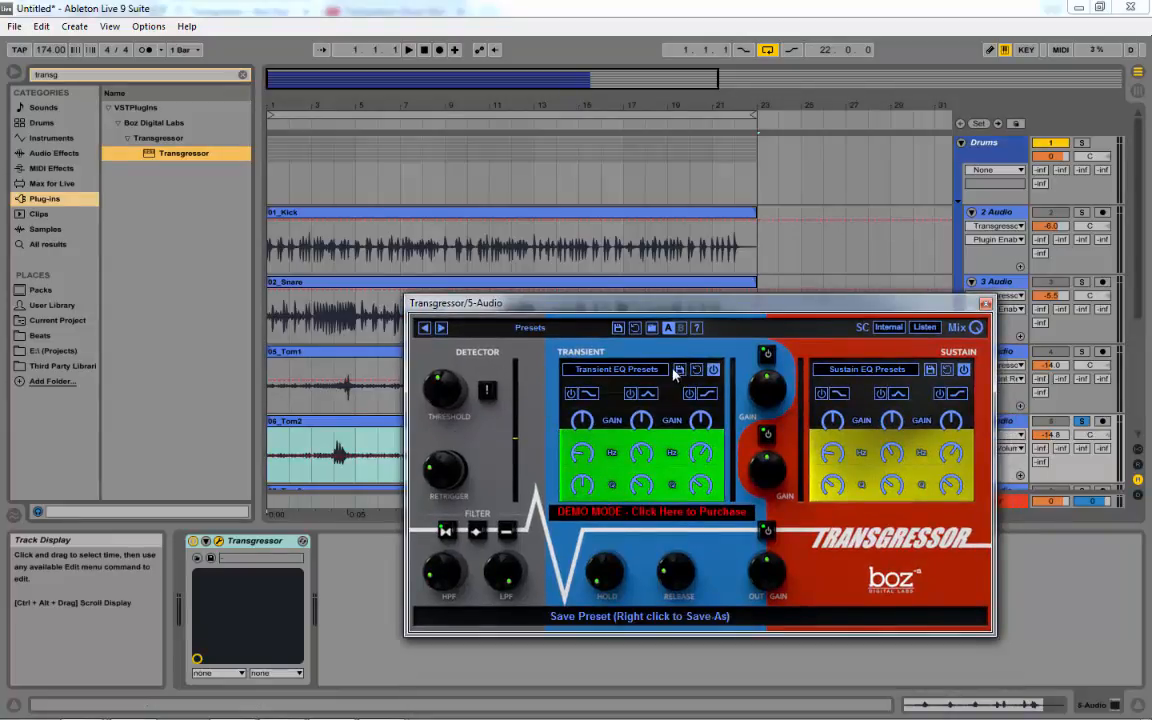
left_click(483, 327)
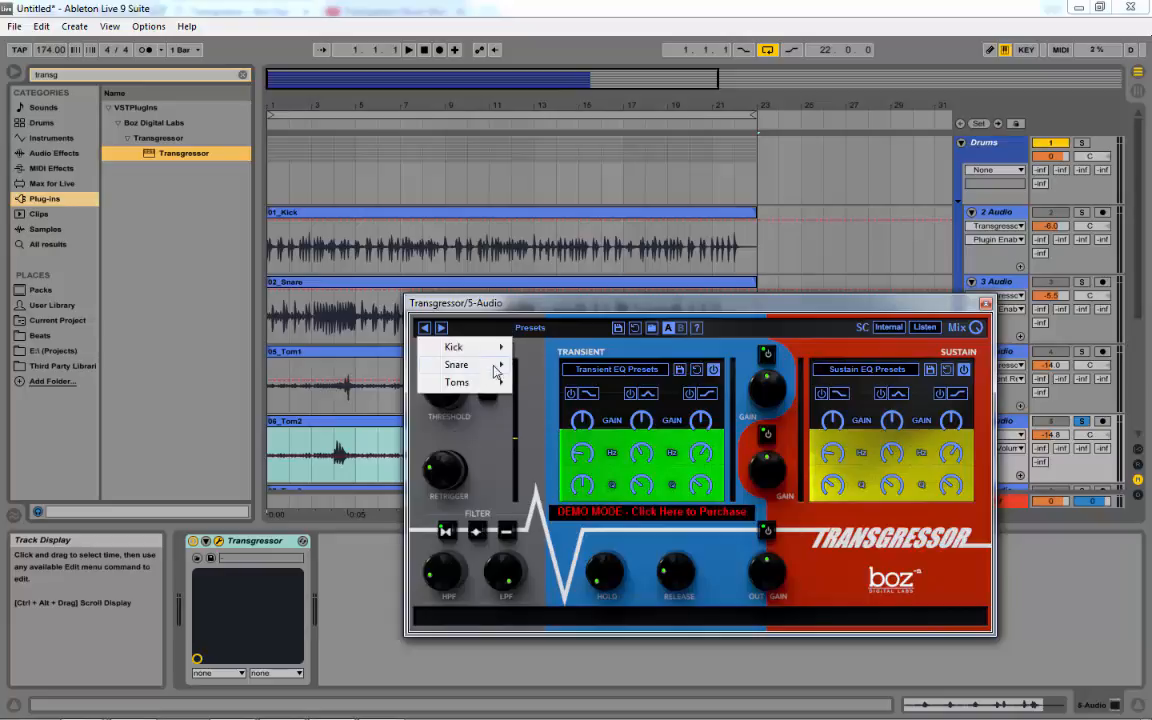
mouse_move(456, 382)
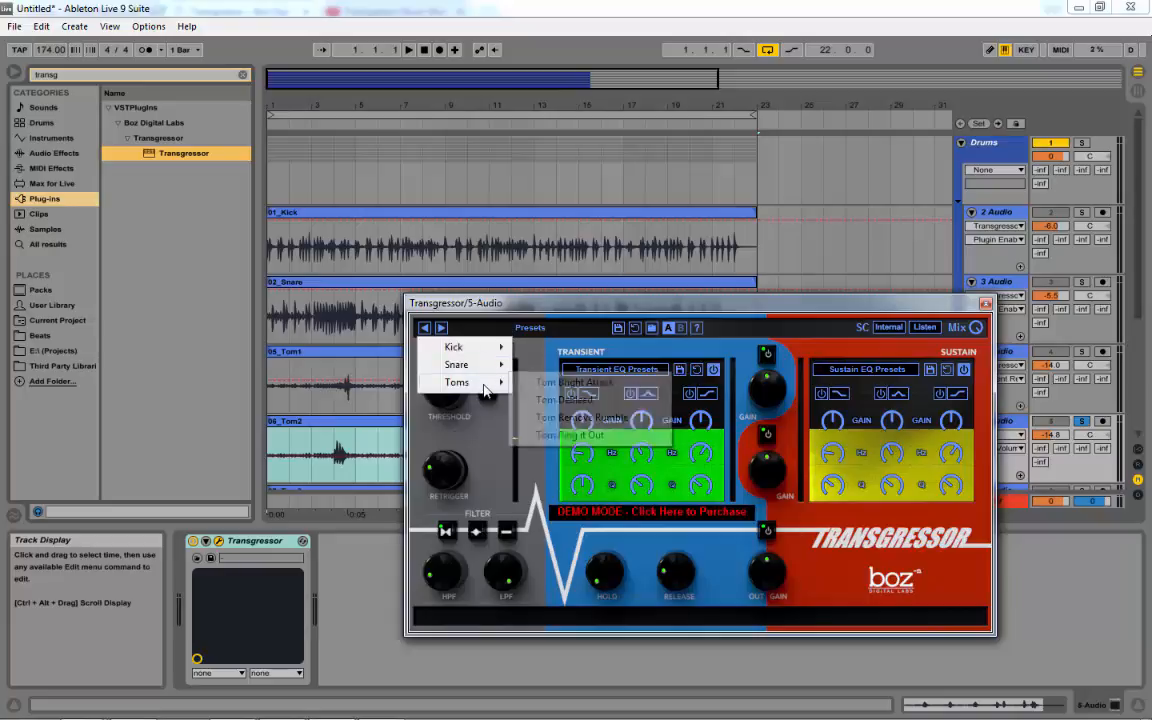
left_click(573, 384)
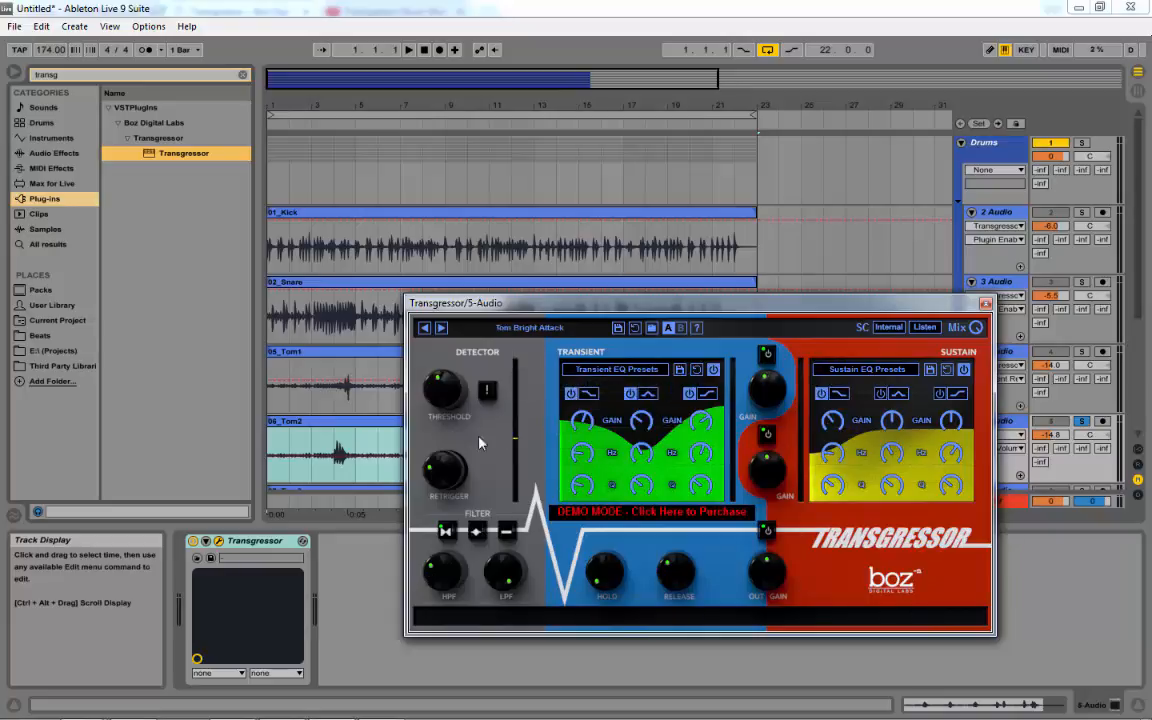
Audition 06_Tom2 from bar 4 while raising its detector threshold slightly, and close the plug-in window
left_click(333, 476)
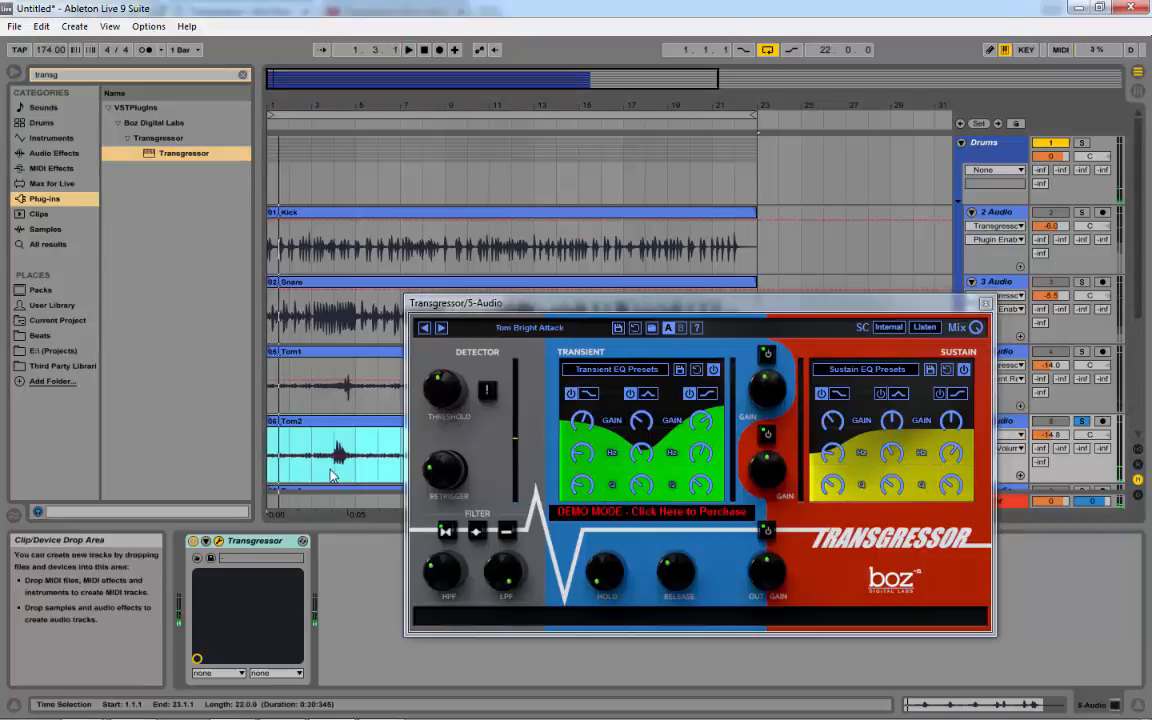
left_click(333, 476)
key("space")
key("space")
left_click_drag(441, 395, 442, 387)
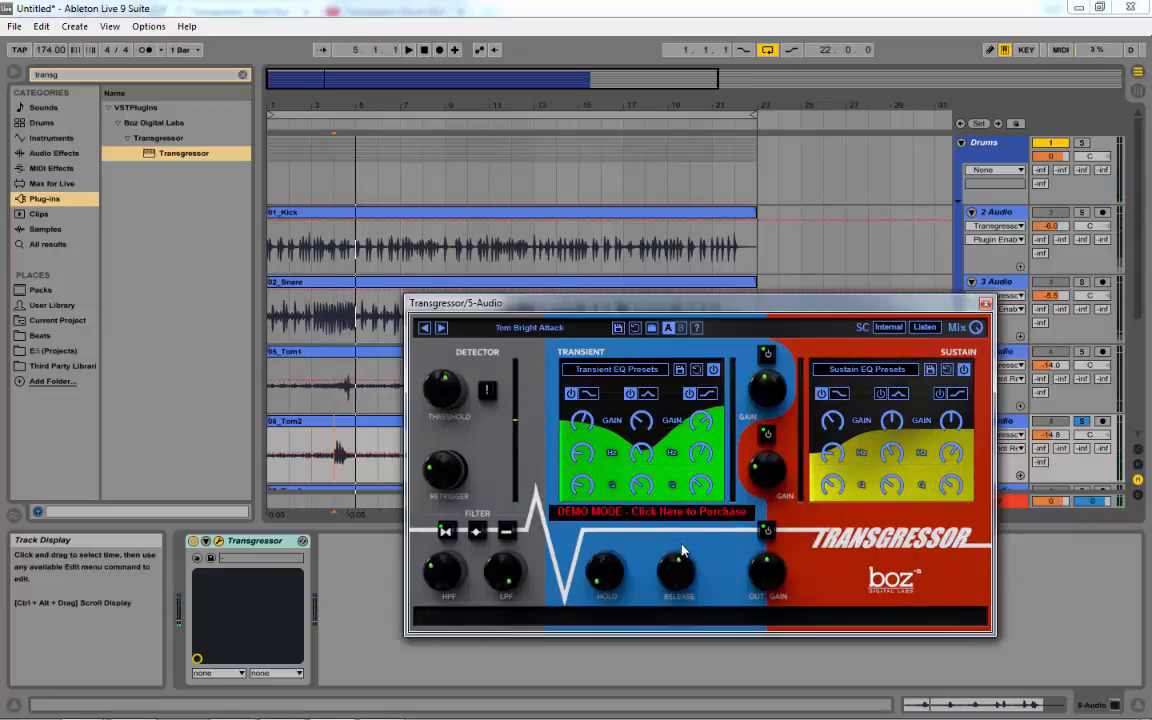
left_click(985, 305)
Solo 07_Tom3, load Transgressor onto it in trial mode and apply the Tom Bright Attack preset
scroll(1085, 330, "down", 4)
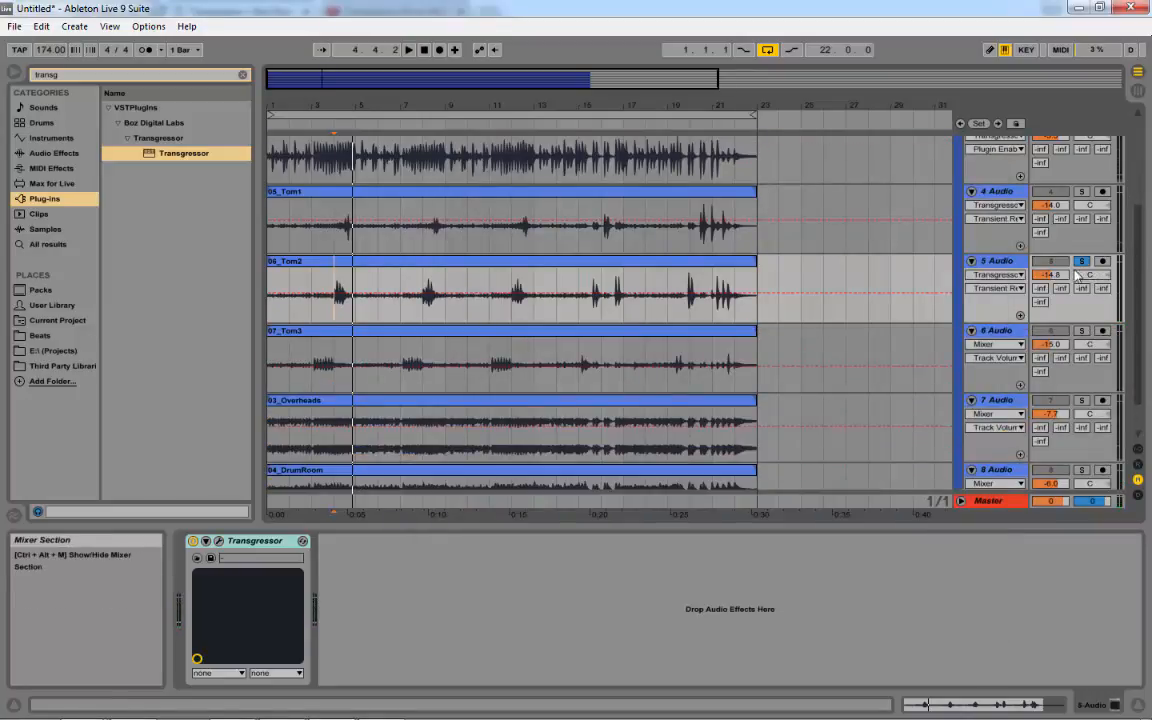
left_click(1081, 330)
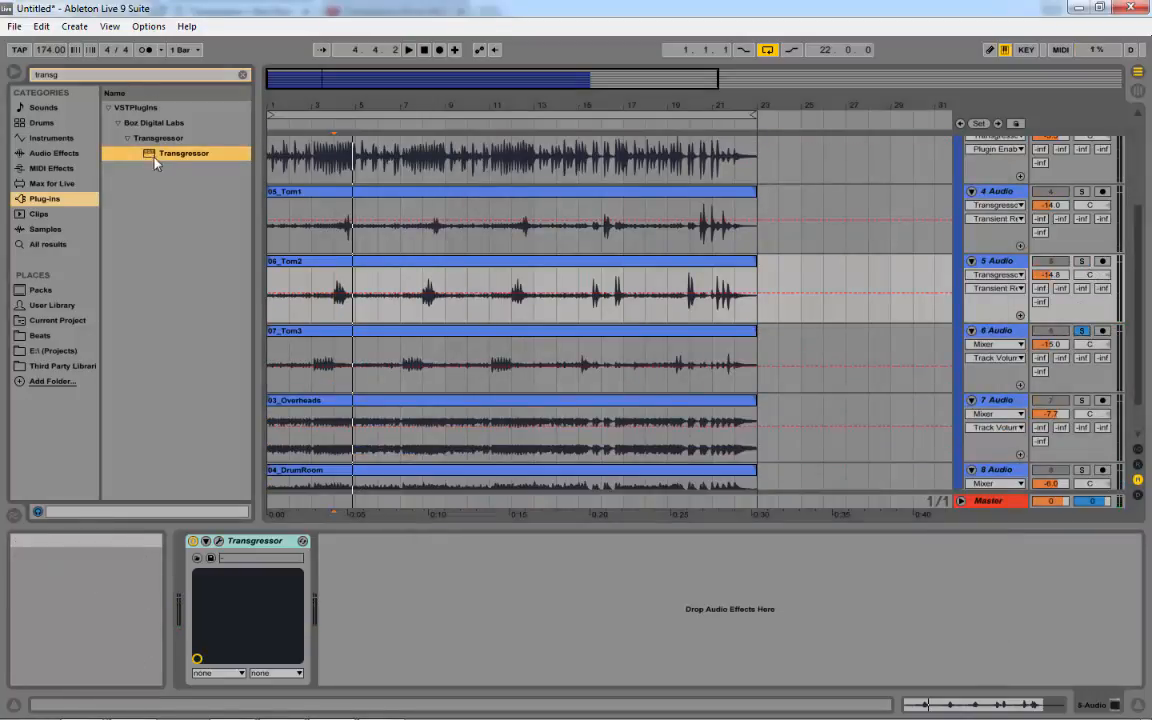
left_click_drag(487, 346, 485, 361)
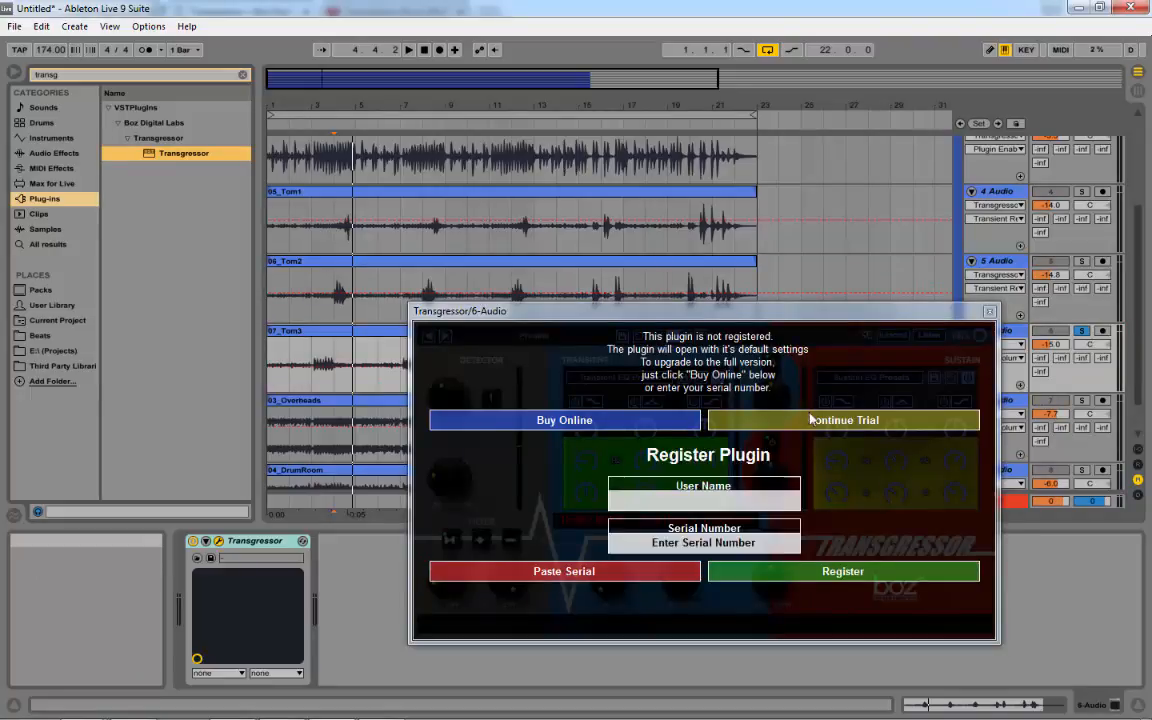
left_click(812, 420)
left_click(533, 335)
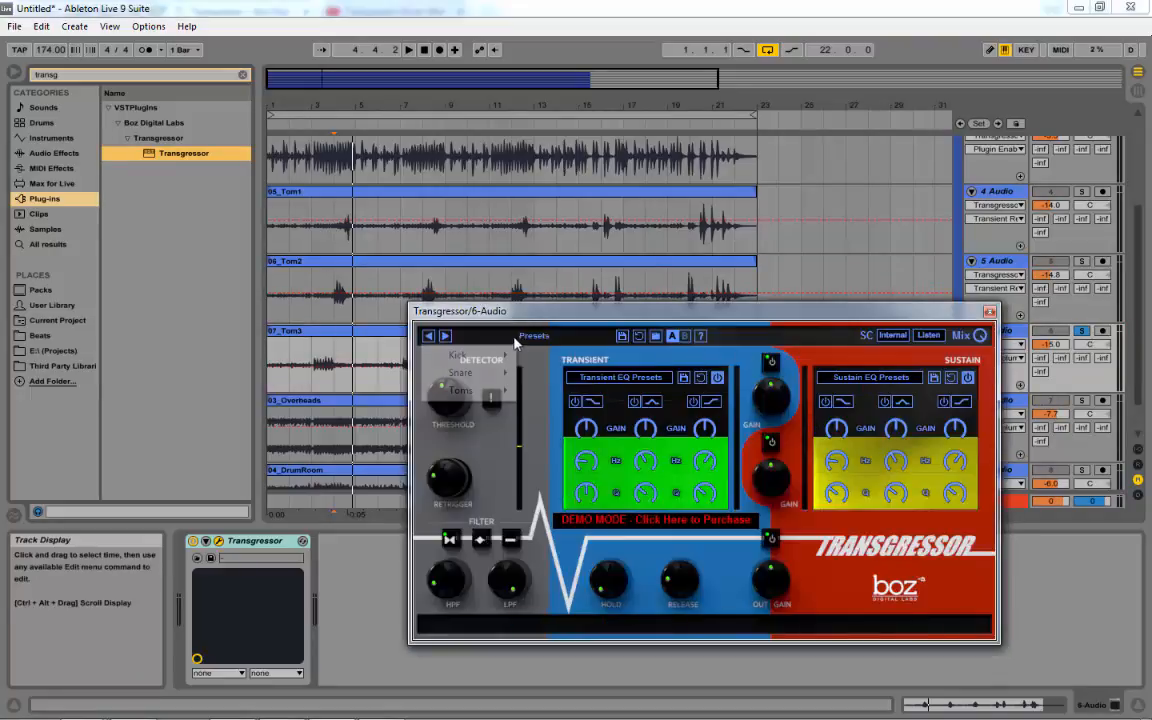
mouse_move(495, 397)
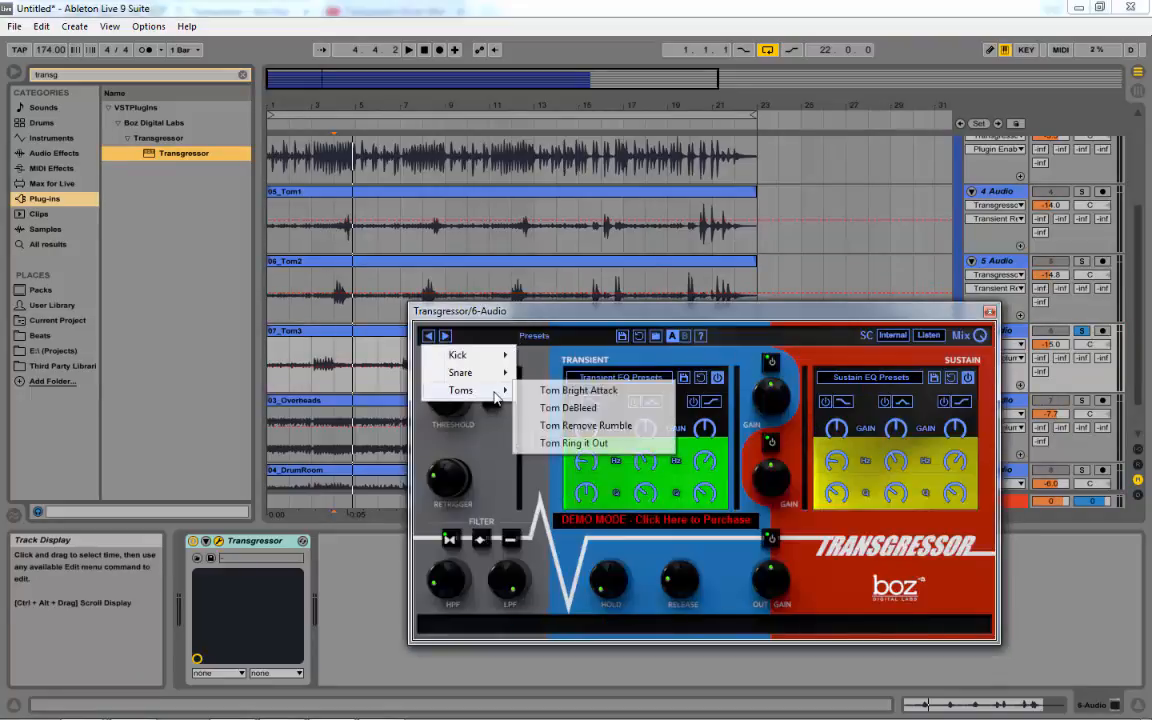
left_click(585, 392)
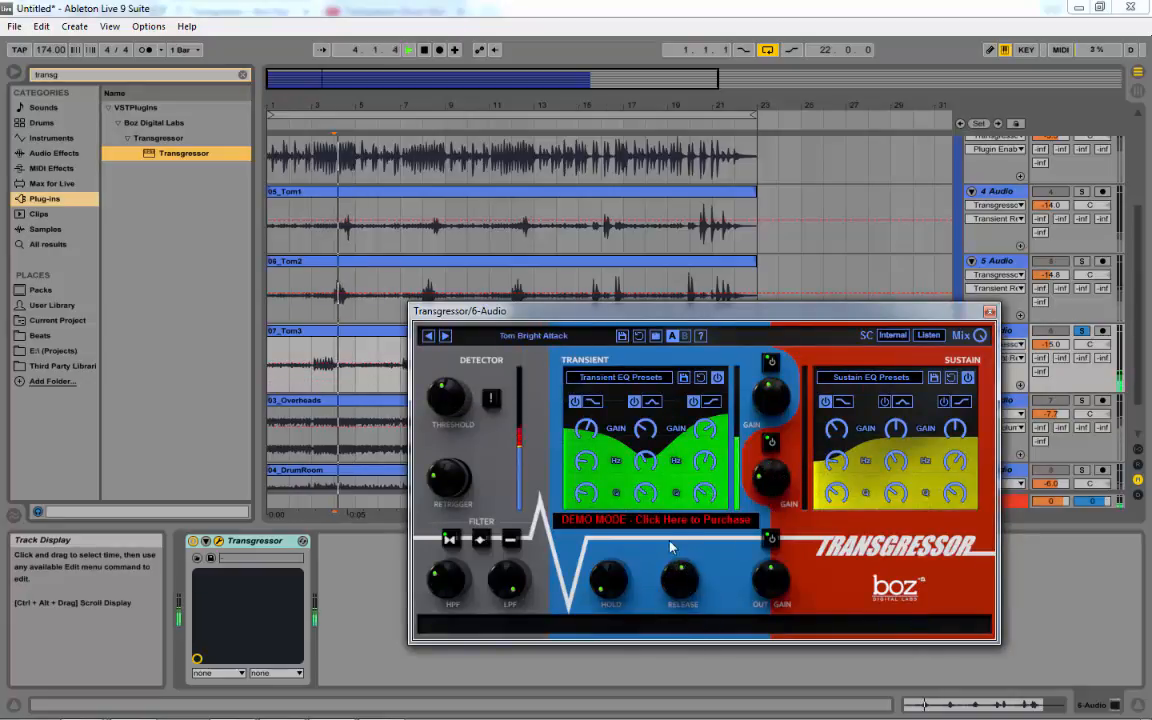
Place the playback start at bar 3 before the first 07_Tom3 hit and raise the detector threshold slightly while auditioning
left_click(320, 385)
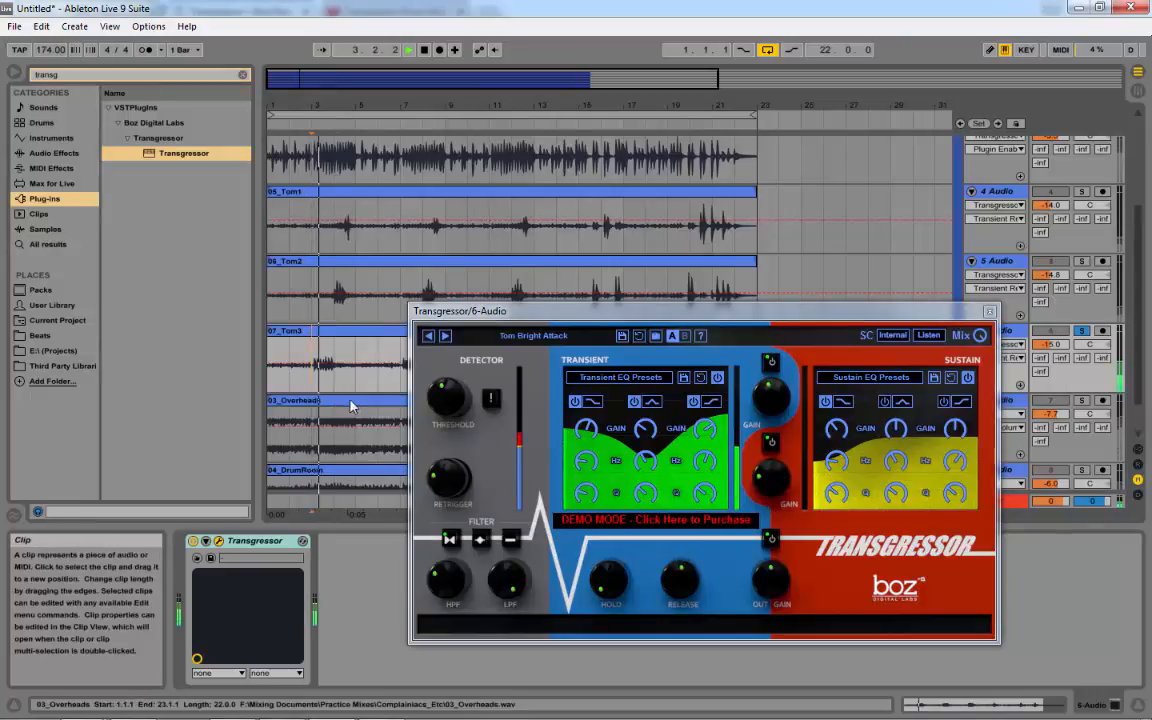
key("space")
left_click(440, 397)
left_click_drag(438, 387, 439, 388)
key("space")
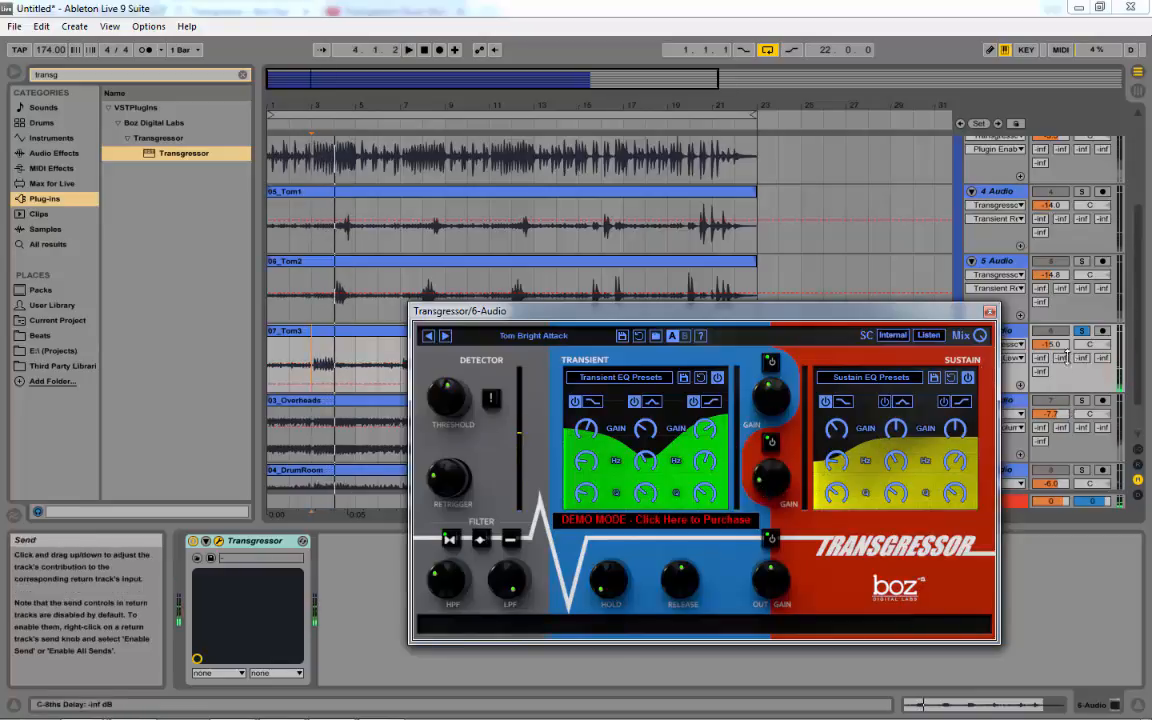
Compare 07_Tom3 with the plug-in bypassed and enabled, and close its window and unsolo the track
mouse_move(880, 311)
left_mouse_down()
mouse_move(870, 488)
mouse_move(880, 290)
mouse_move(883, 317)
left_mouse_up()
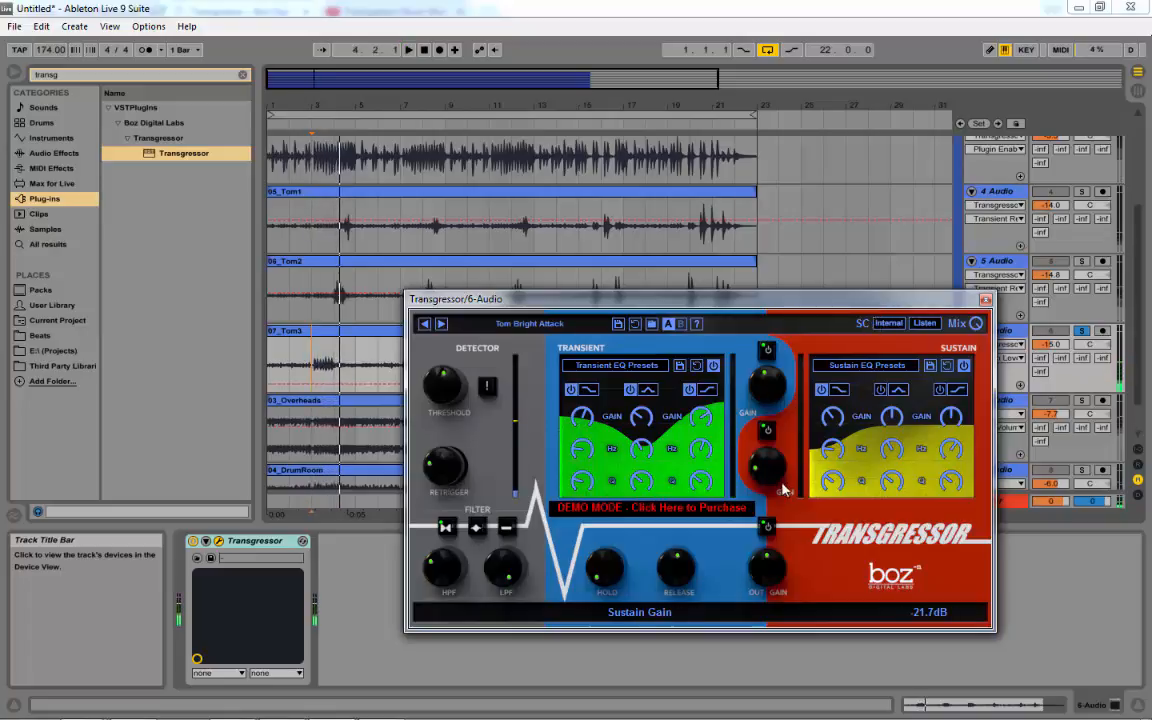
left_click(768, 530)
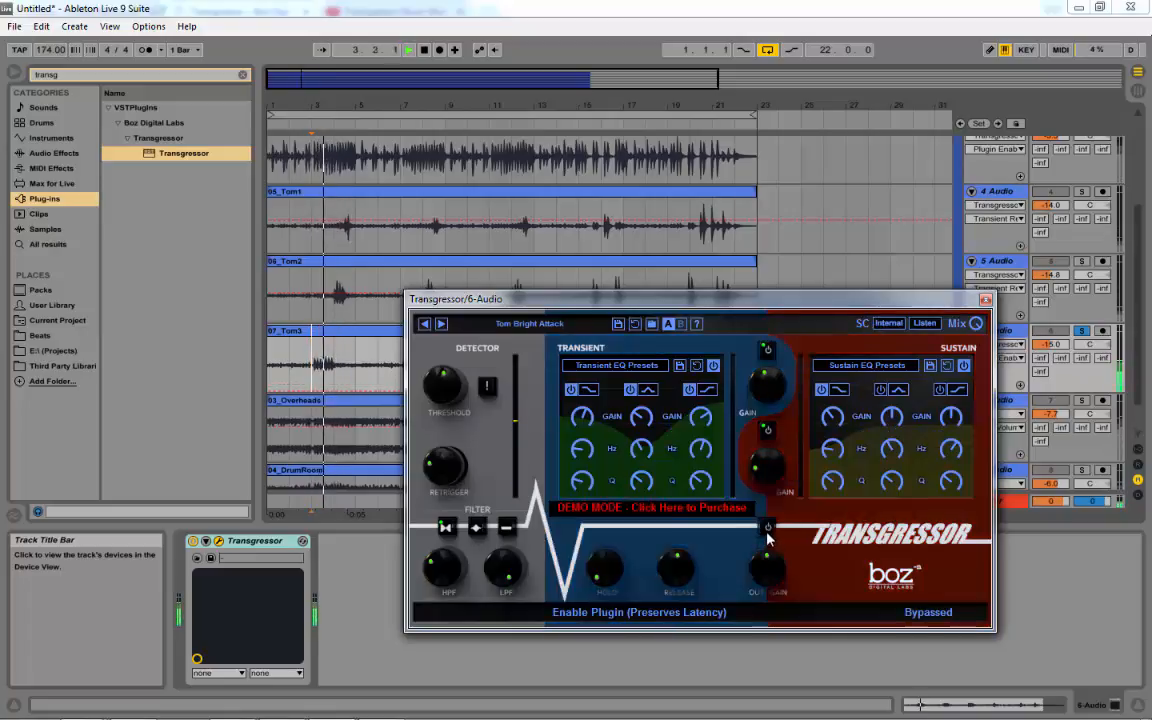
left_click(768, 528)
key("space")
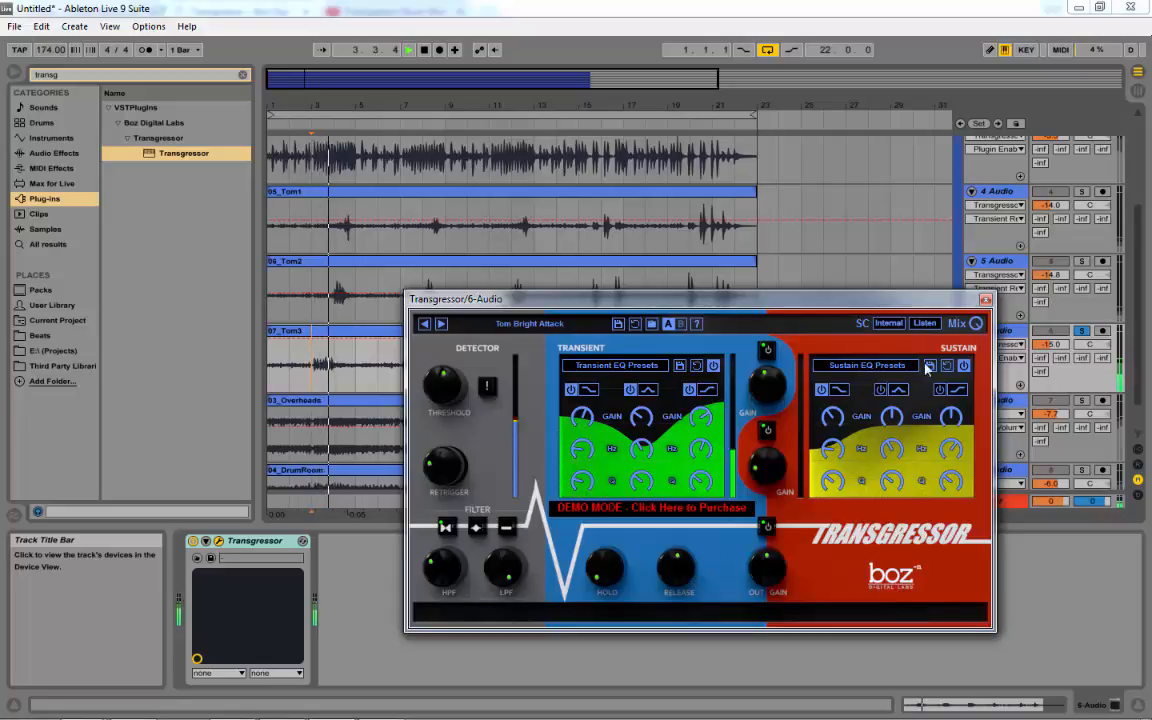
key("space")
left_click(986, 301)
left_click(1083, 331)
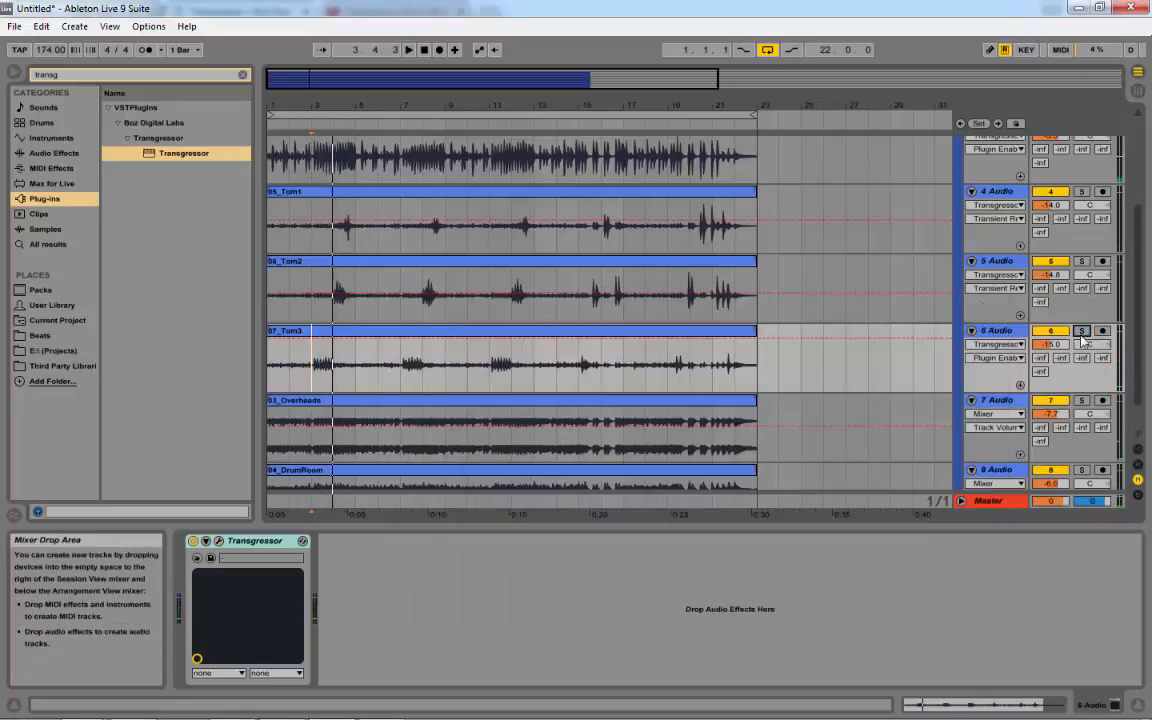
Load Transgressor onto the 03_Overheads track and continue in trial mode
scroll(890, 352, "down", 1)
left_click(998, 366)
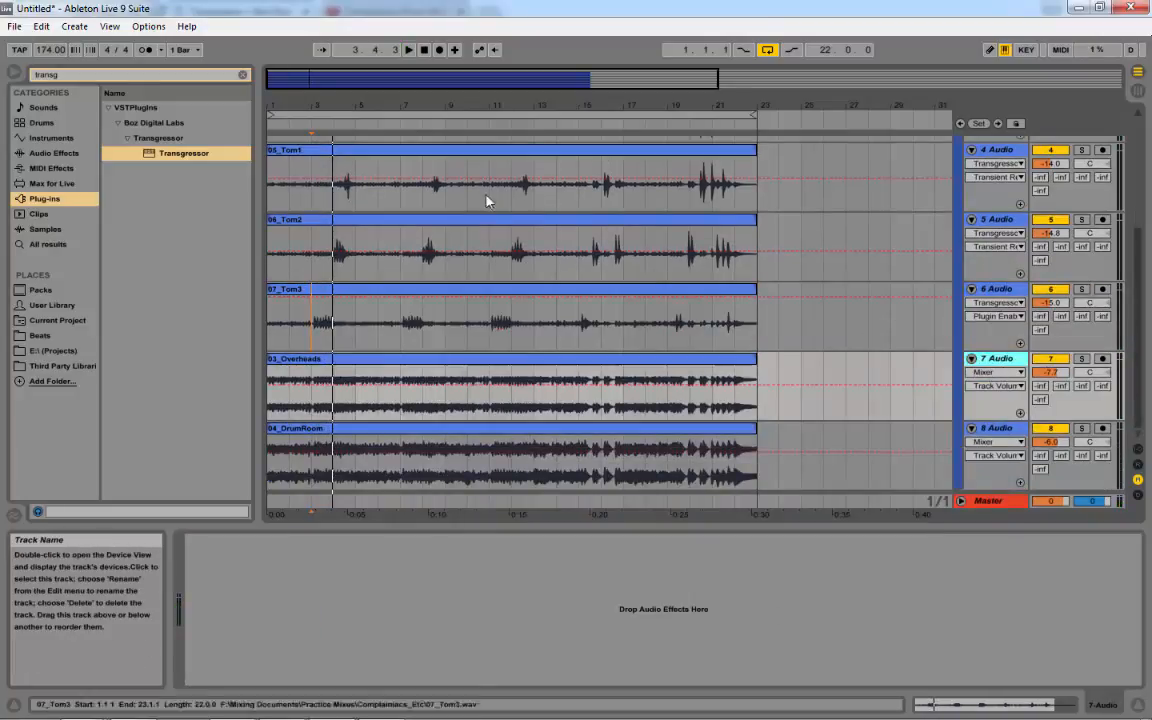
left_click_drag(166, 152, 186, 186)
left_click_drag(502, 405, 502, 405)
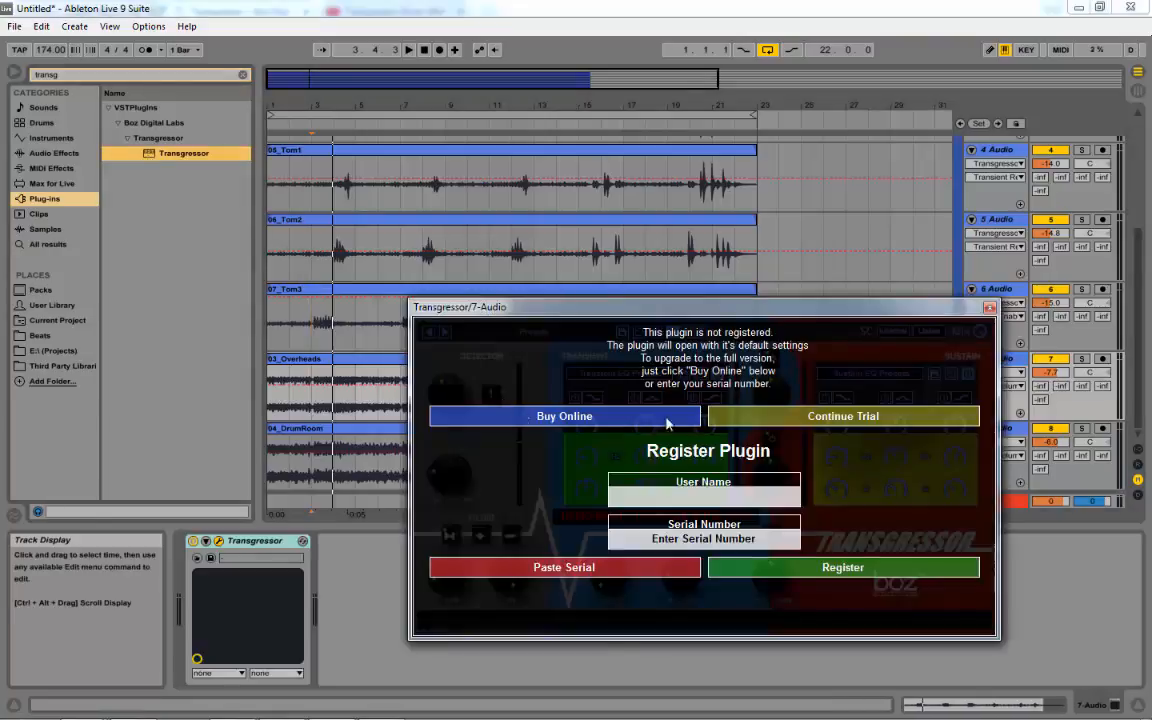
left_click(787, 413)
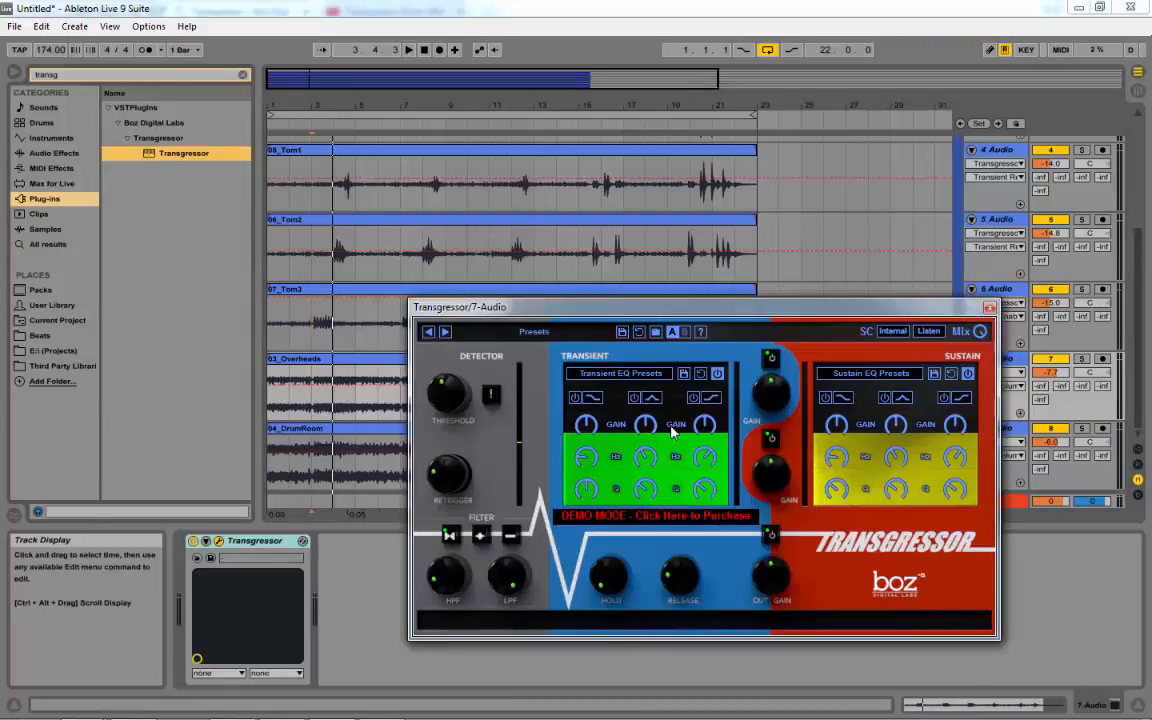
Cut the transient EQ's low band at 120 Hz and the sustain EQ's low and mid bands, and audition 03_Overheads soloed
left_click_drag(846, 430, 828, 457)
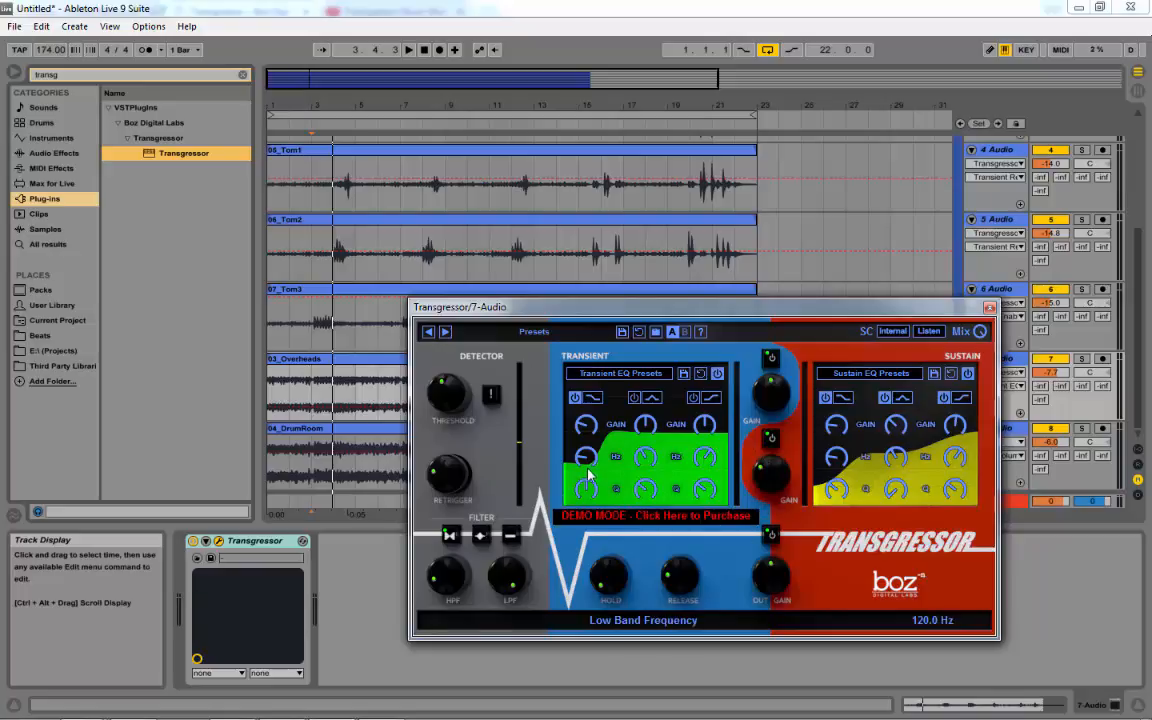
key("space")
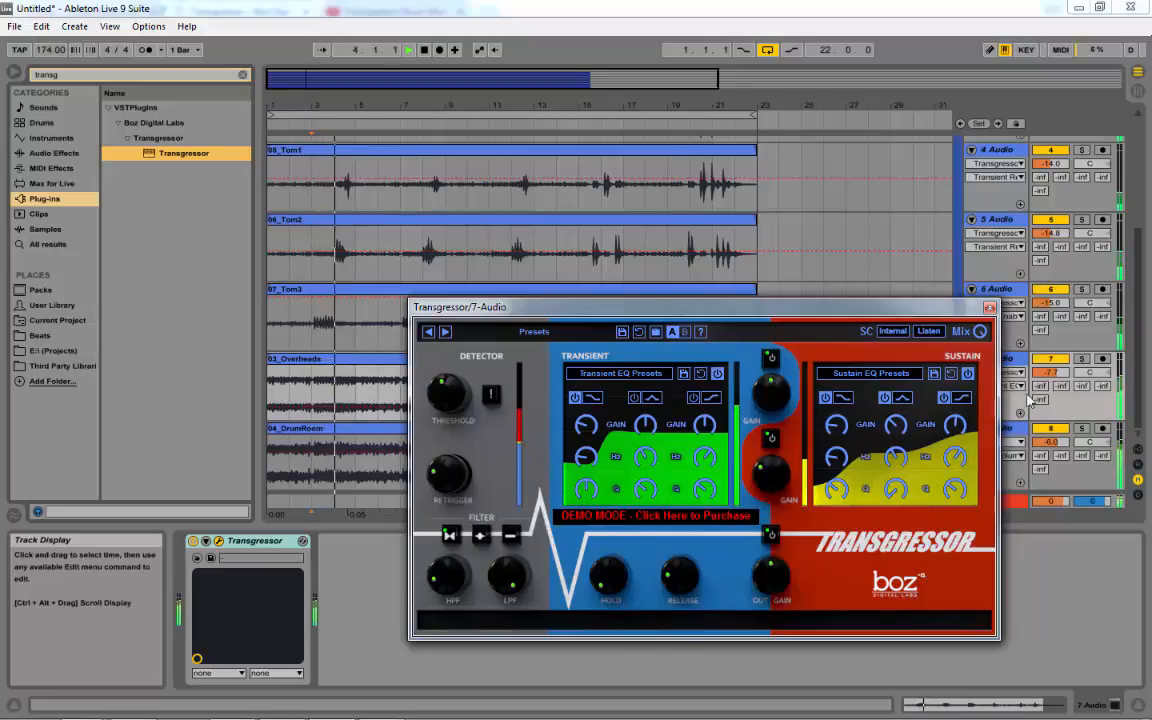
left_click(1082, 360)
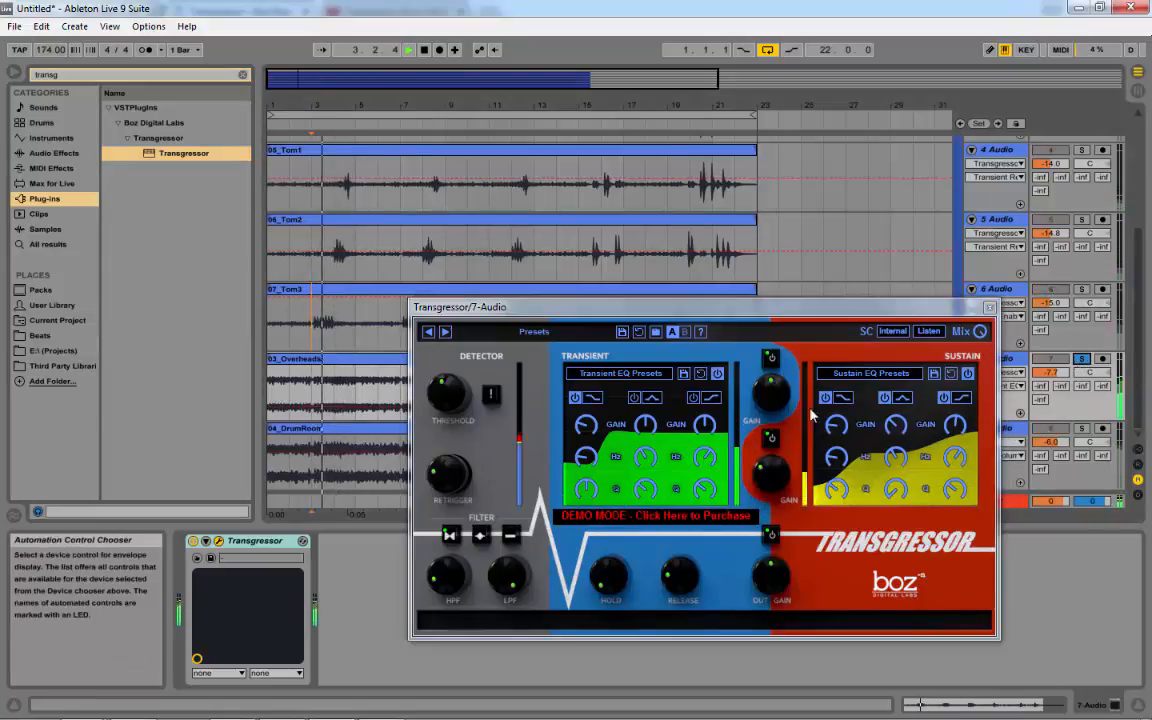
Lengthen the transient release time and set the sustain gain to about -3.8 dB while auditioning the soloed 03_Overheads track
key("space")
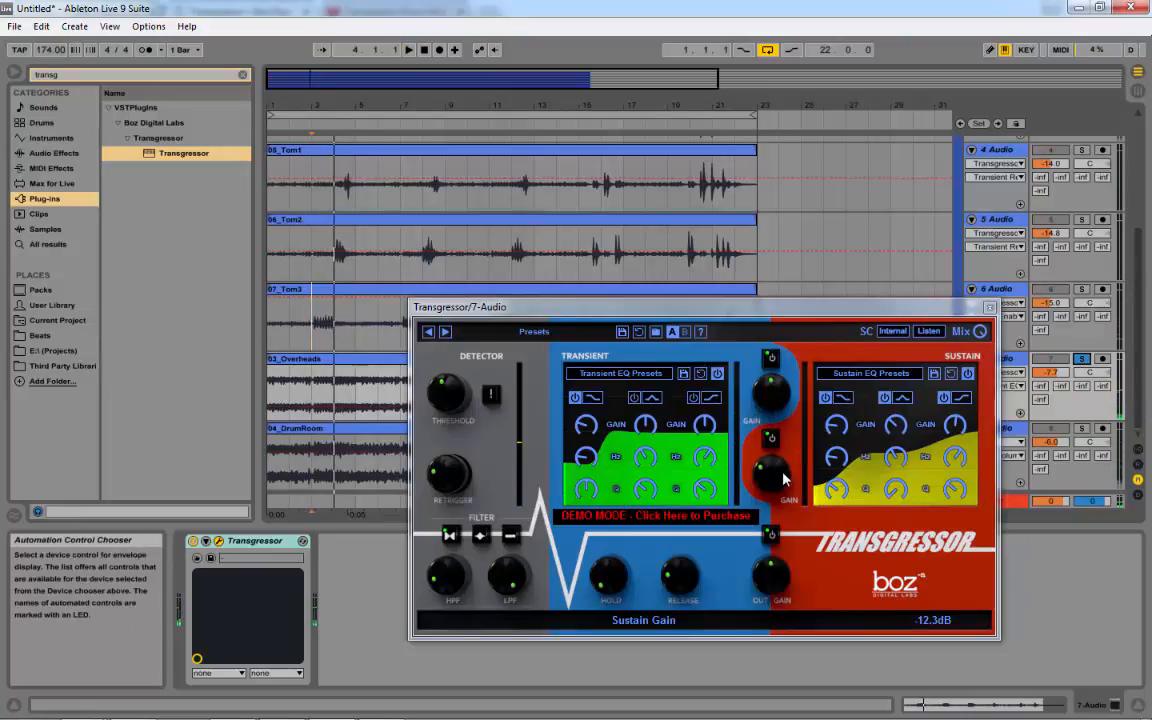
double_click(776, 479)
key("space")
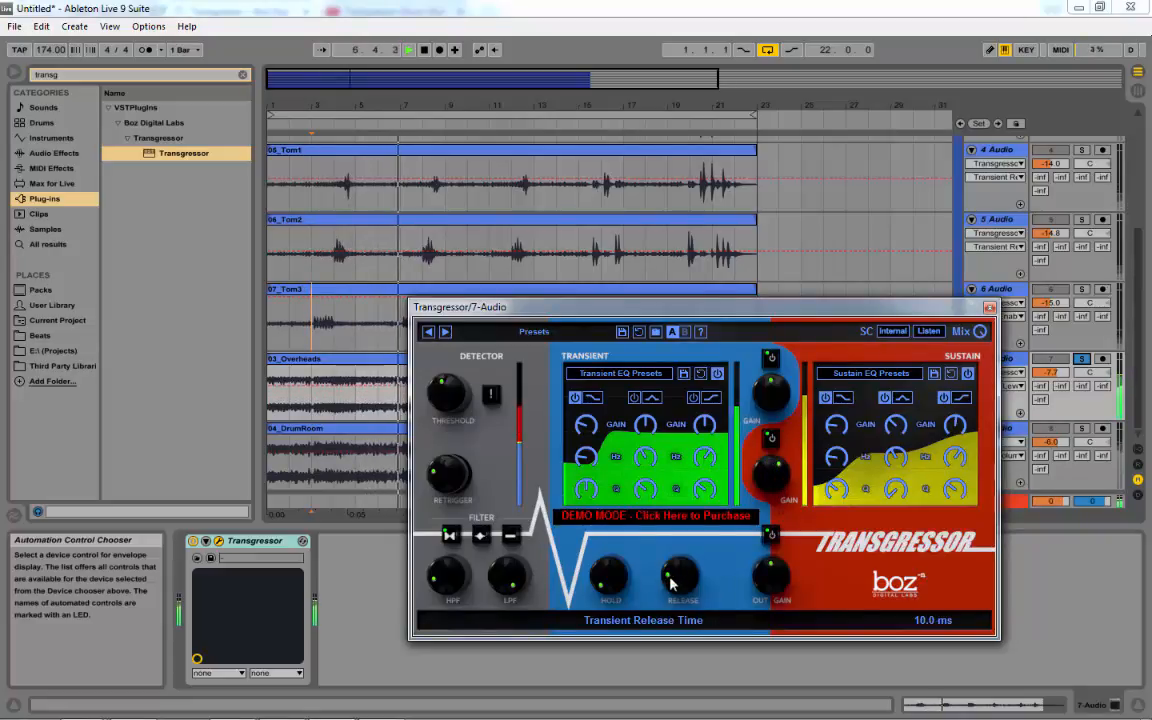
left_click_drag(670, 579, 678, 542)
left_click_drag(777, 473, 771, 507)
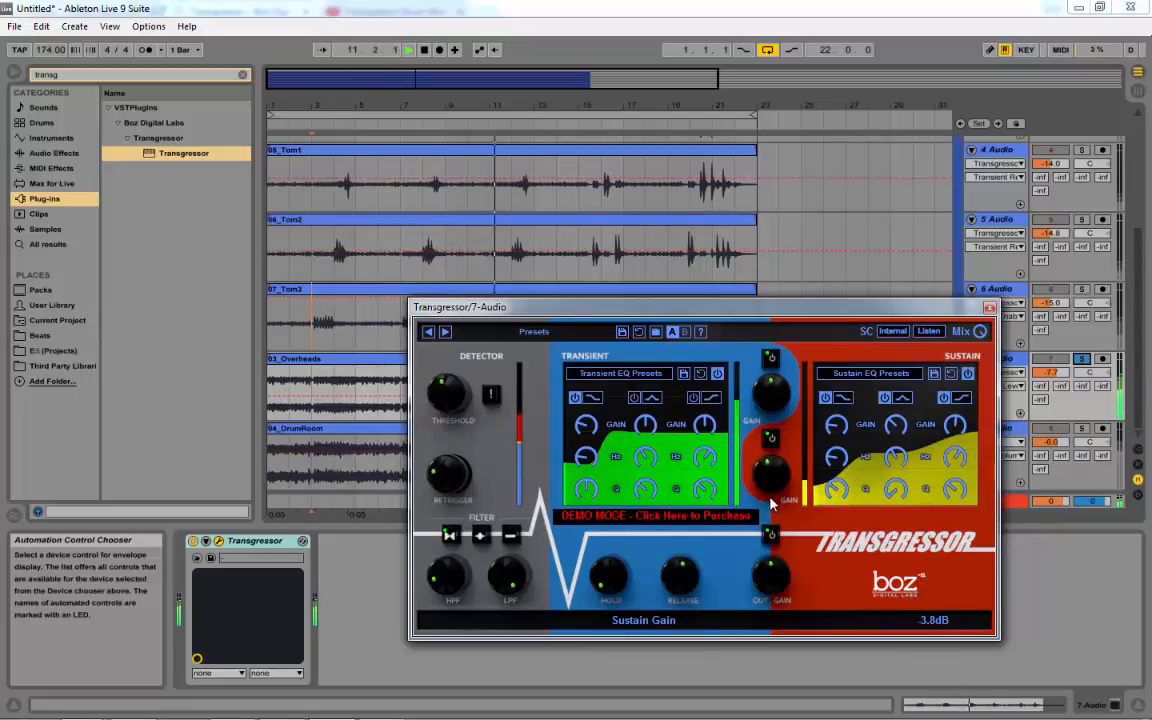
key("space")
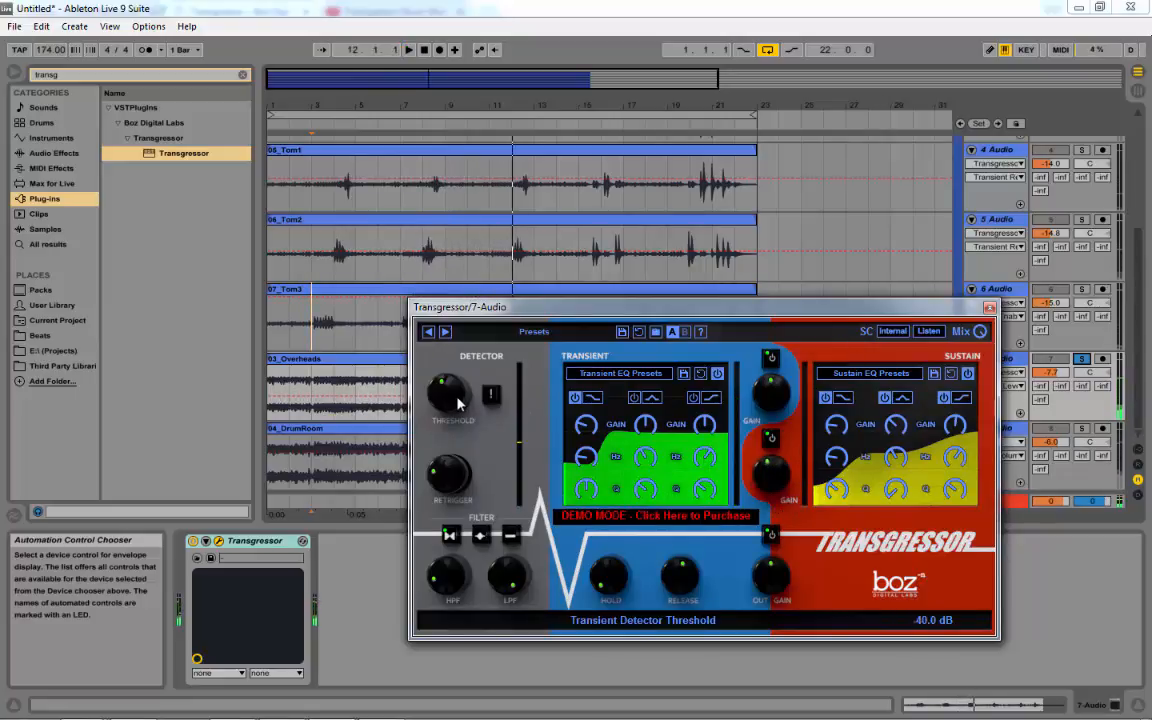
Lower the detector threshold and boost the transient EQ's high band for 03_Overheads
key("space")
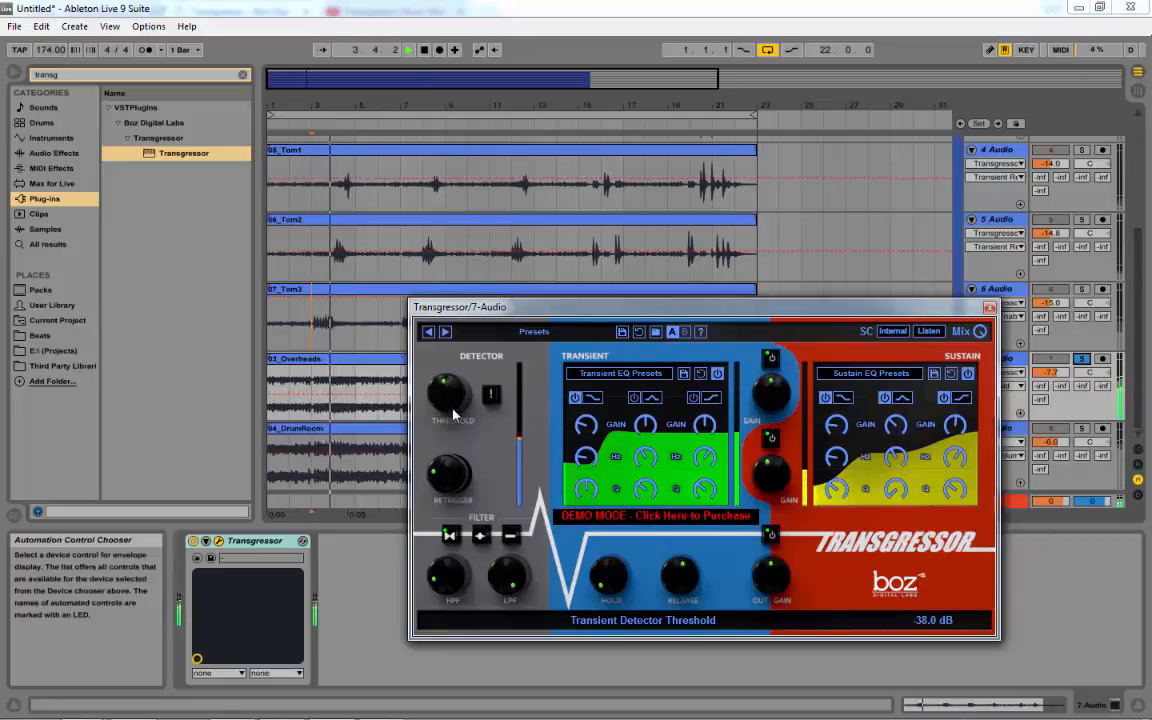
left_click_drag(455, 390, 453, 437)
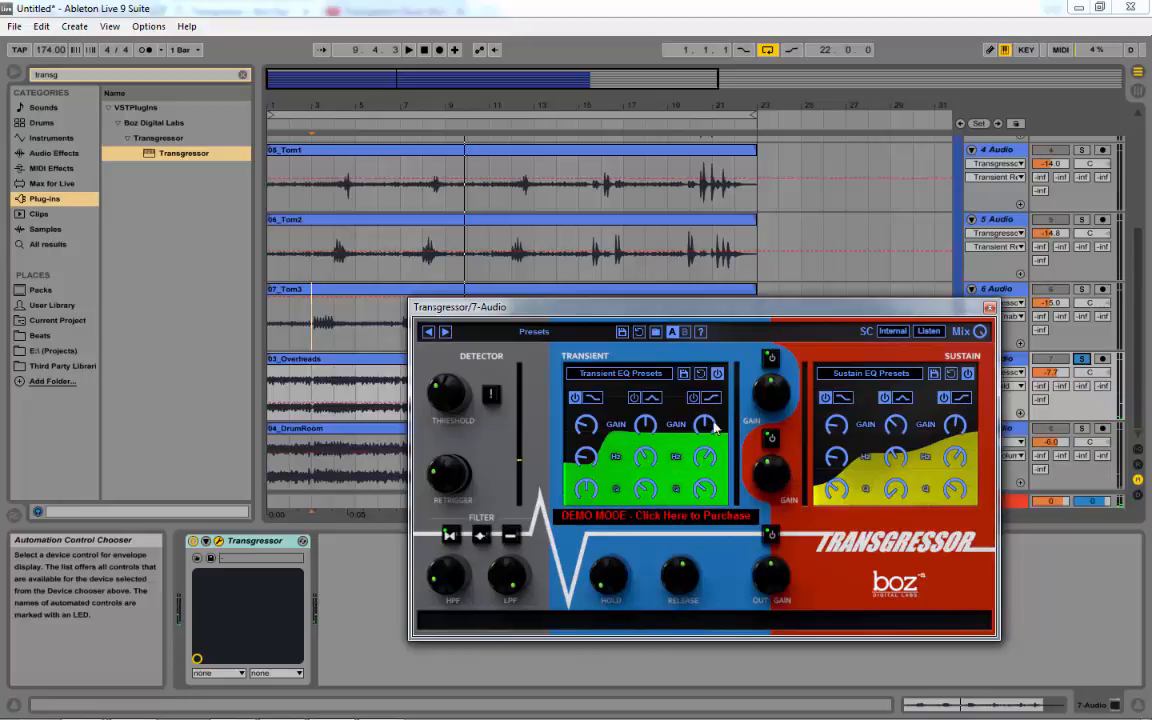
key("space")
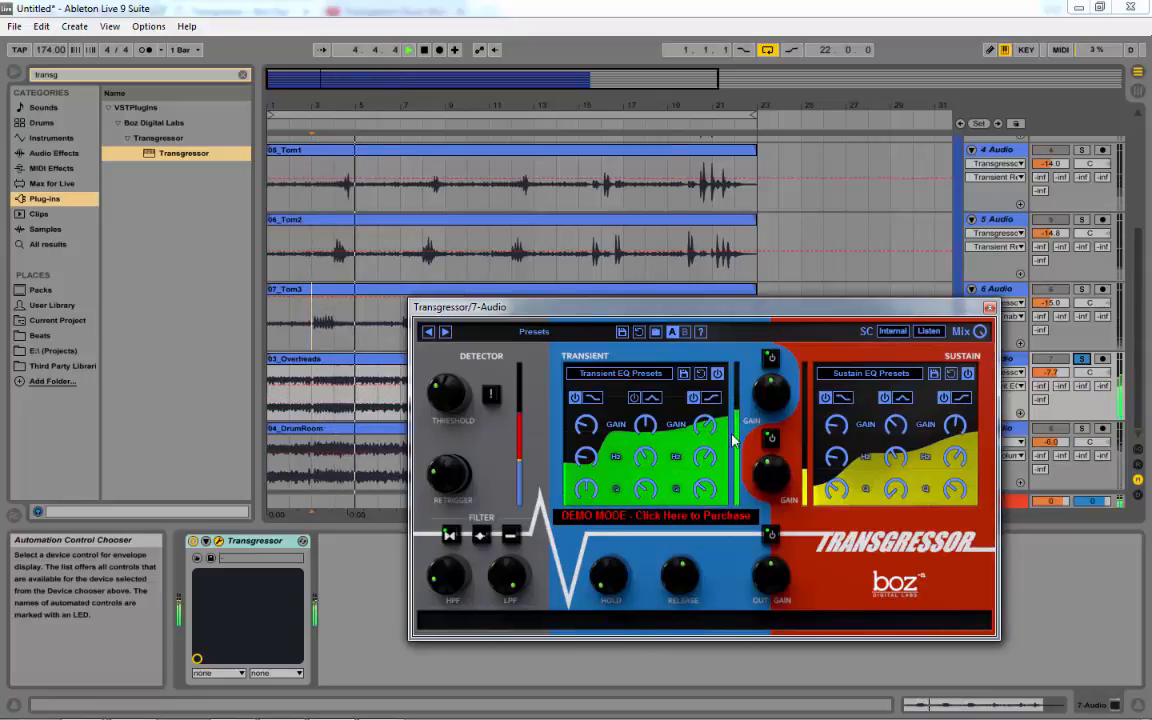
Set the 03_Overheads transient gain to about -7.1 dB and sustain gain to 6.0 dB, auditioning the balance before closing the plug-in and unsoloing
left_click_drag(779, 410, 770, 418)
left_click_drag(769, 486, 768, 414)
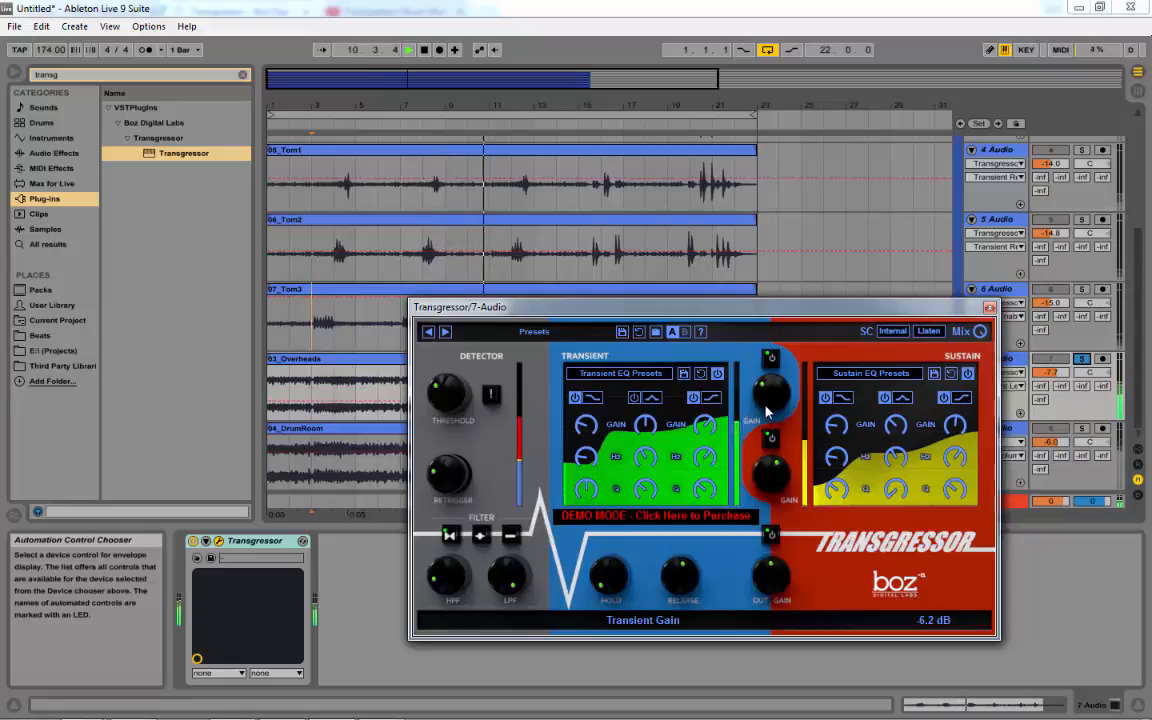
left_click_drag(767, 409, 768, 412)
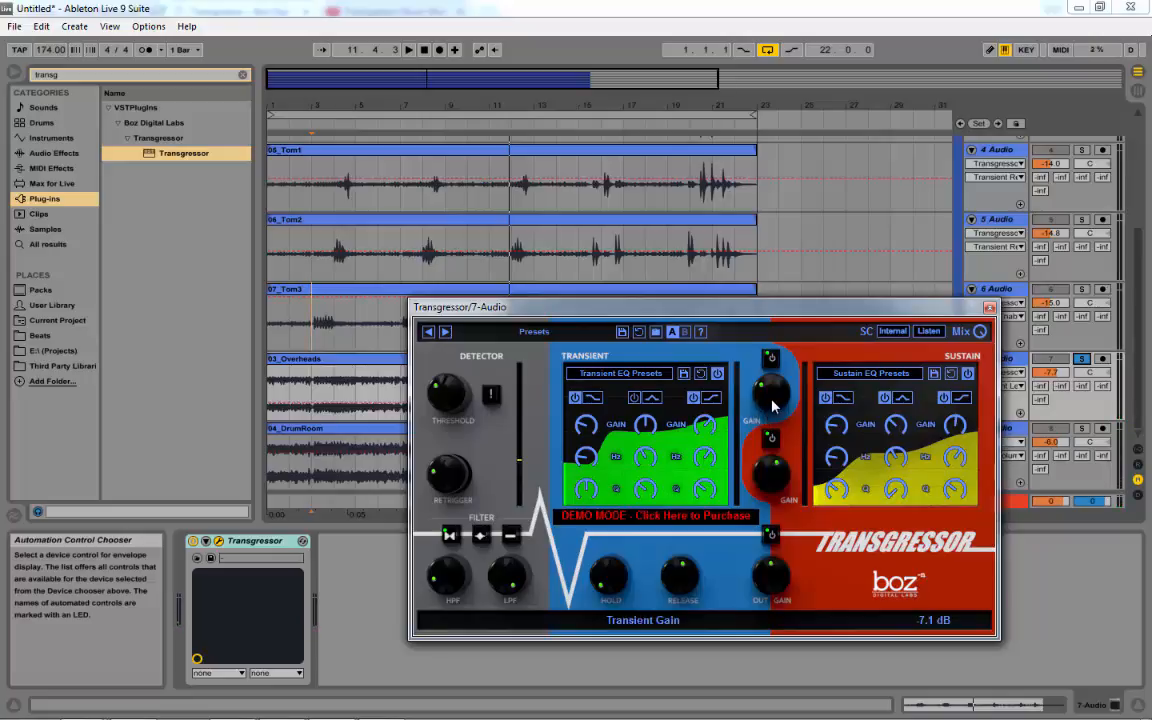
key("space")
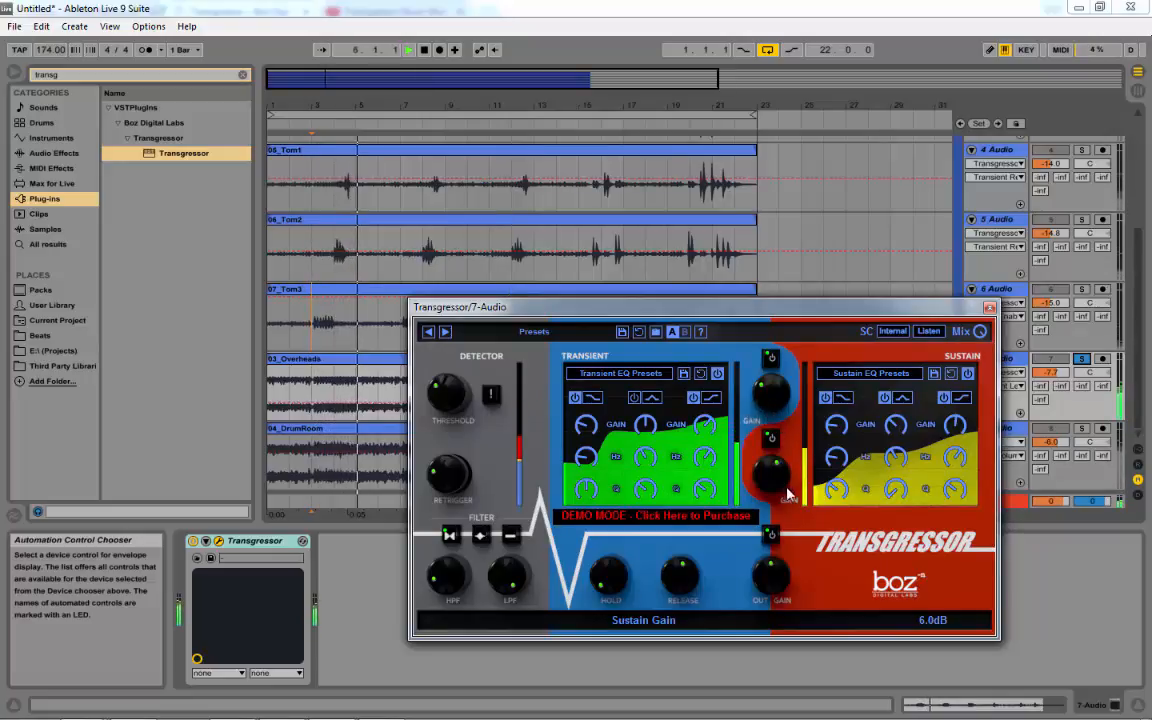
mouse_move(902, 437)
left_mouse_down()
mouse_move(898, 415)
mouse_move(896, 431)
left_mouse_up()
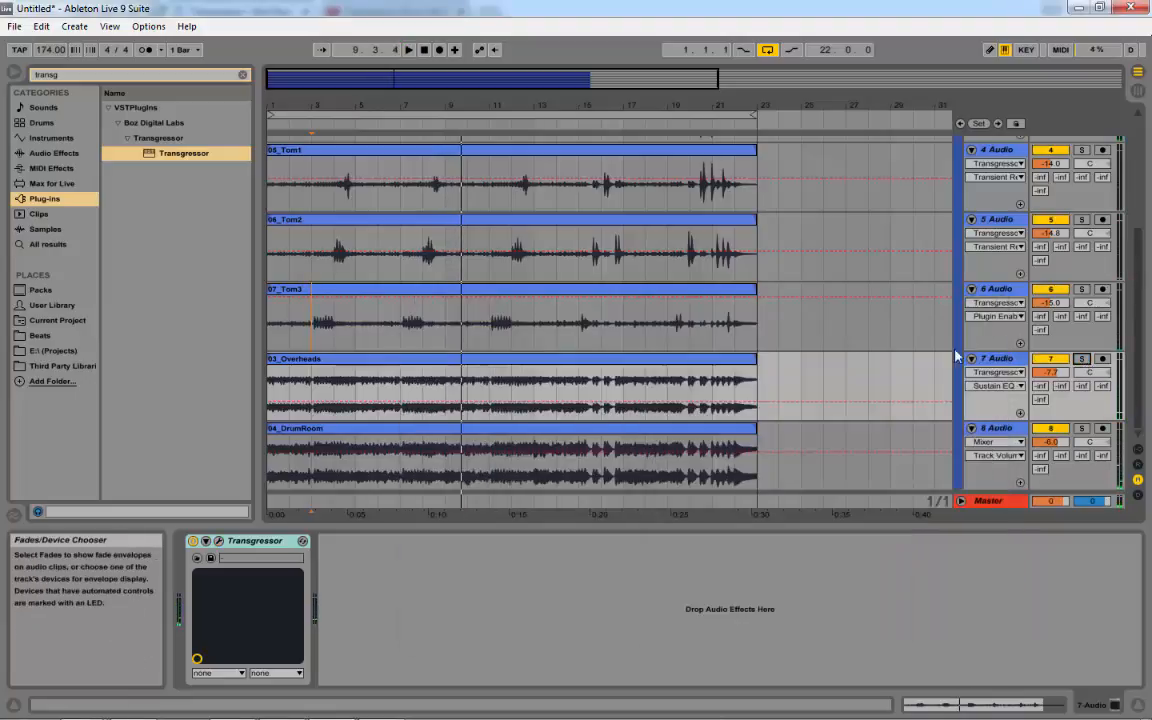
Copy Transgressor from the 7 Audio track to 04_DrumRoom, open its window and continue in trial mode
left_click(997, 366)
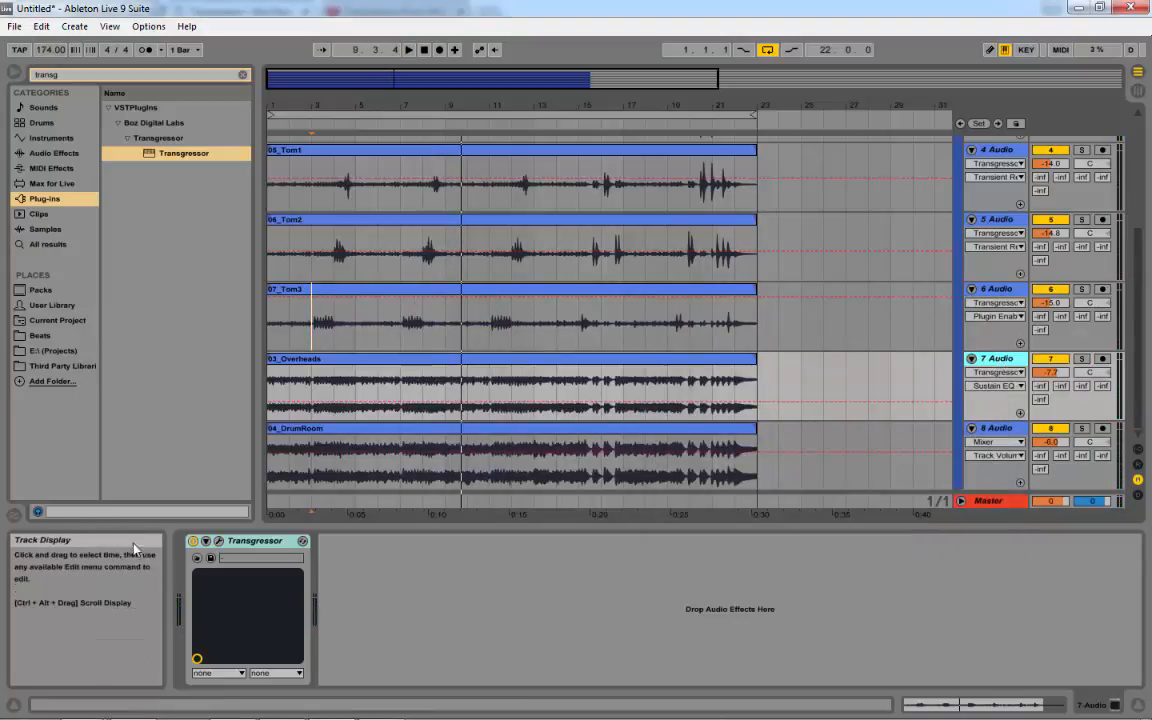
right_click(246, 541)
left_click(282, 560)
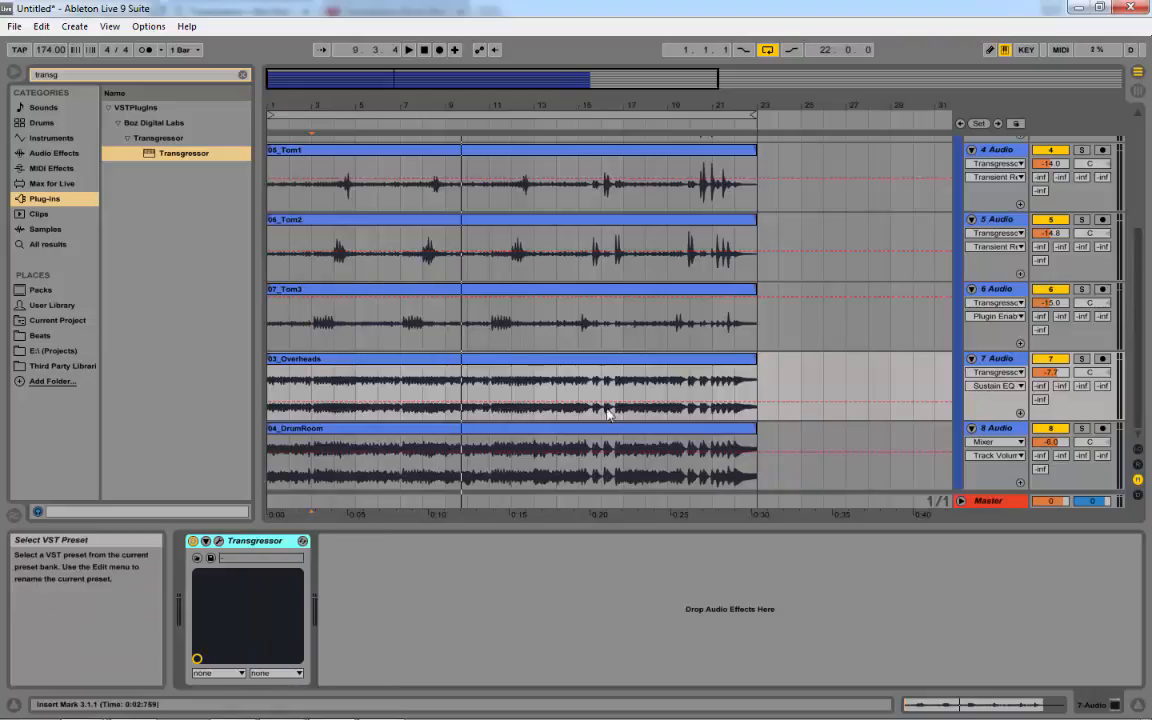
left_click(535, 445)
right_click(533, 574)
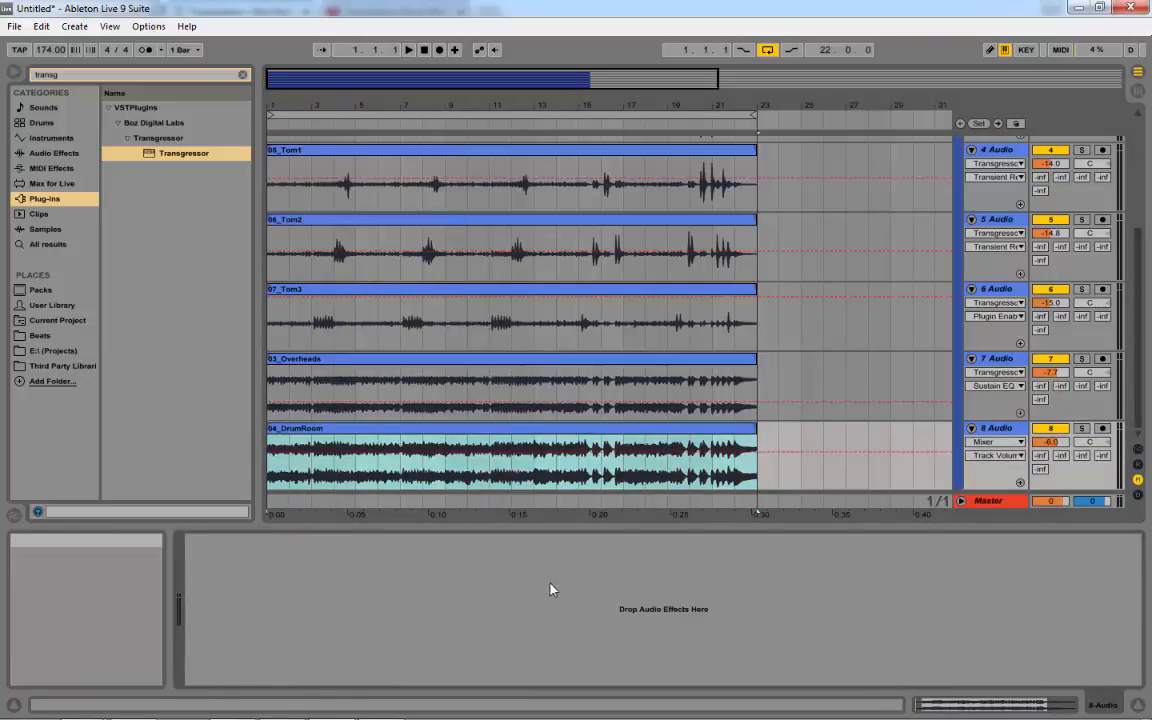
left_click(550, 584)
left_click(218, 541)
left_click(821, 418)
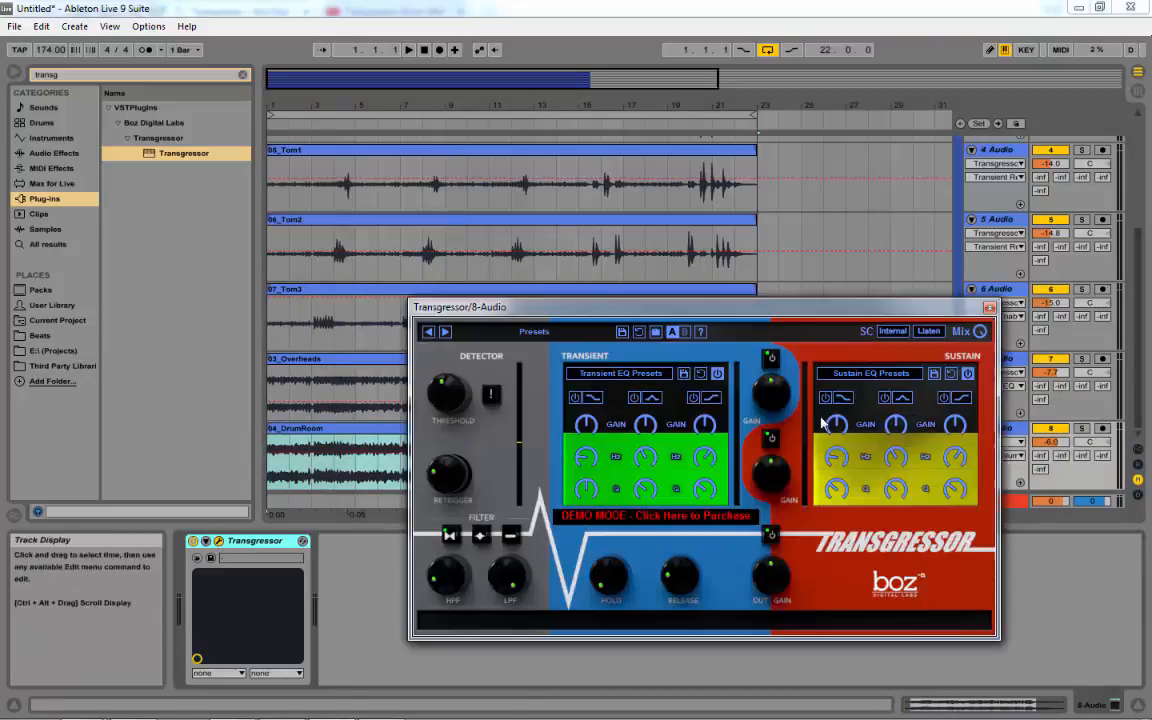
Cut the low and mid bands and boost the high band in both the transient and sustain EQs for 04_DrumRoom
left_click(536, 332)
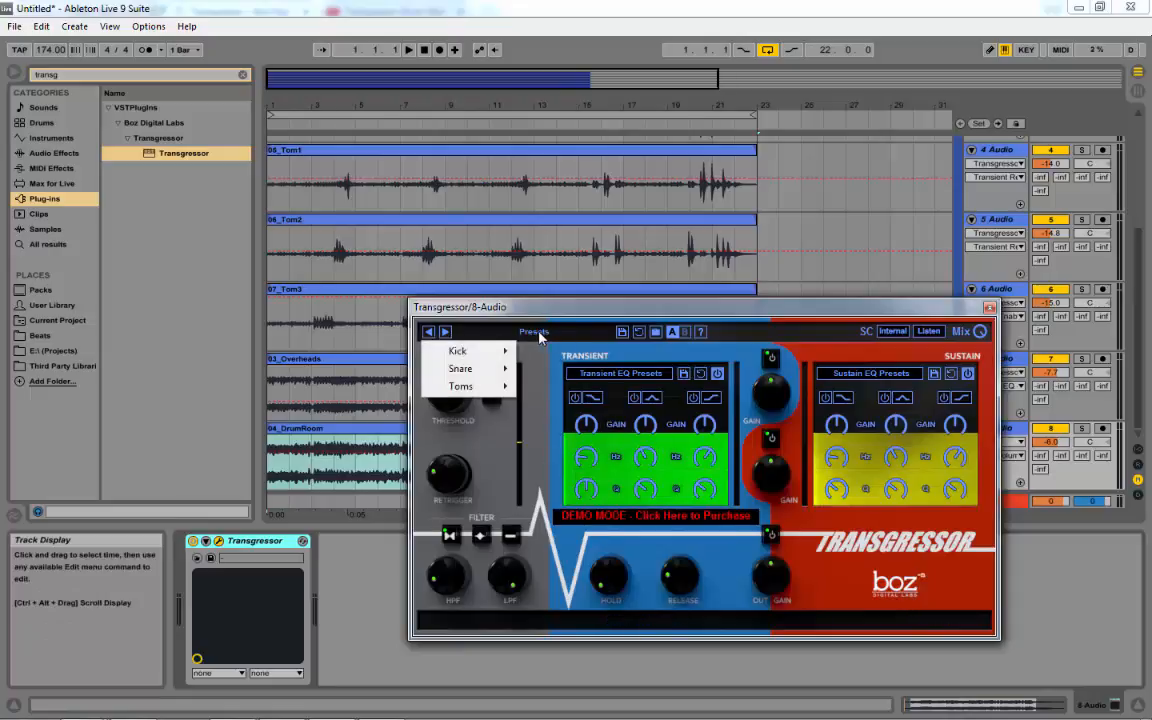
left_click(538, 354)
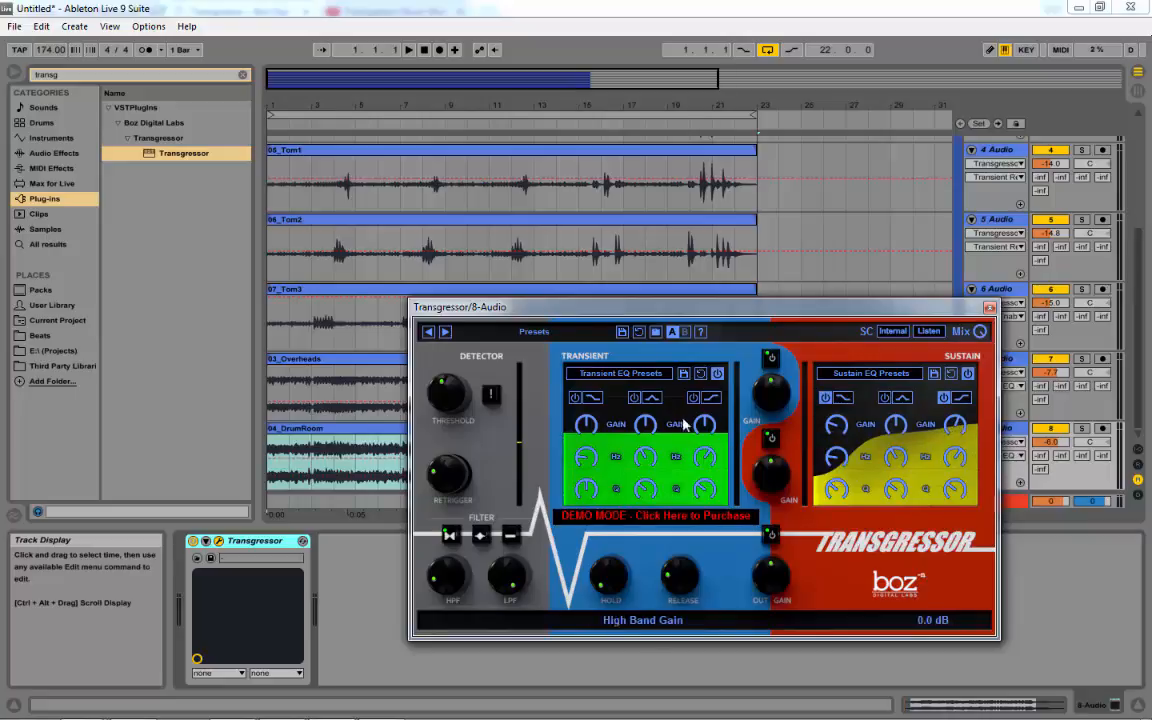
left_click_drag(589, 427, 576, 455)
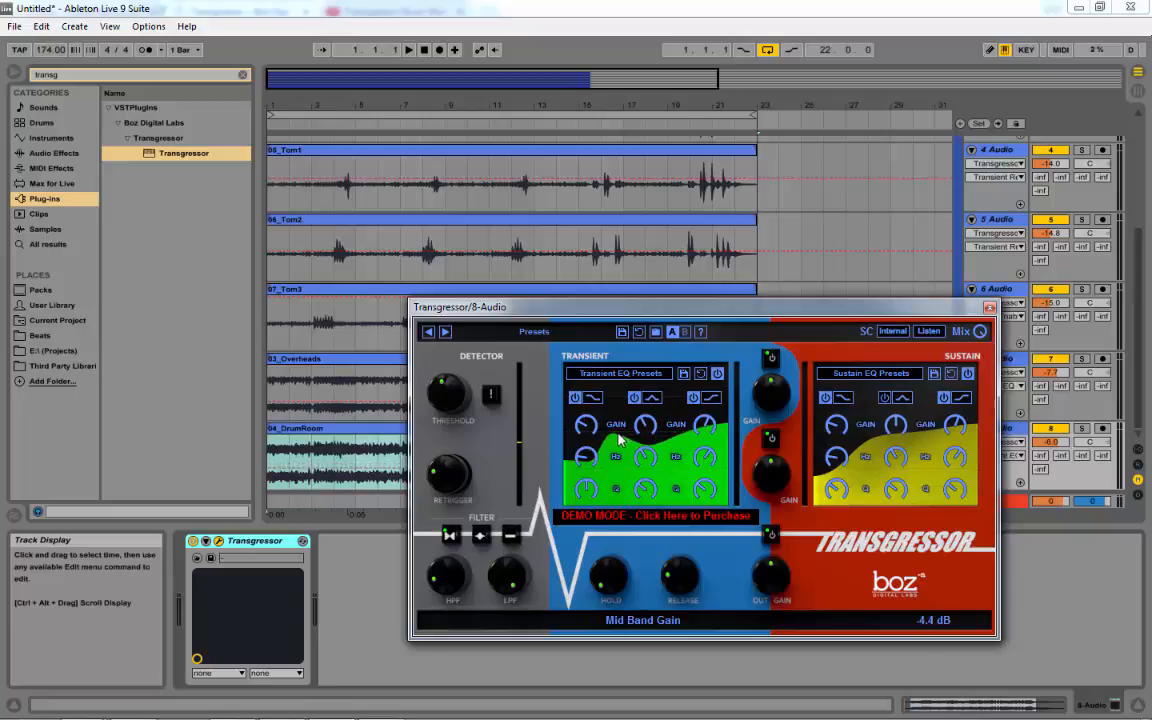
left_click_drag(880, 447, 875, 460)
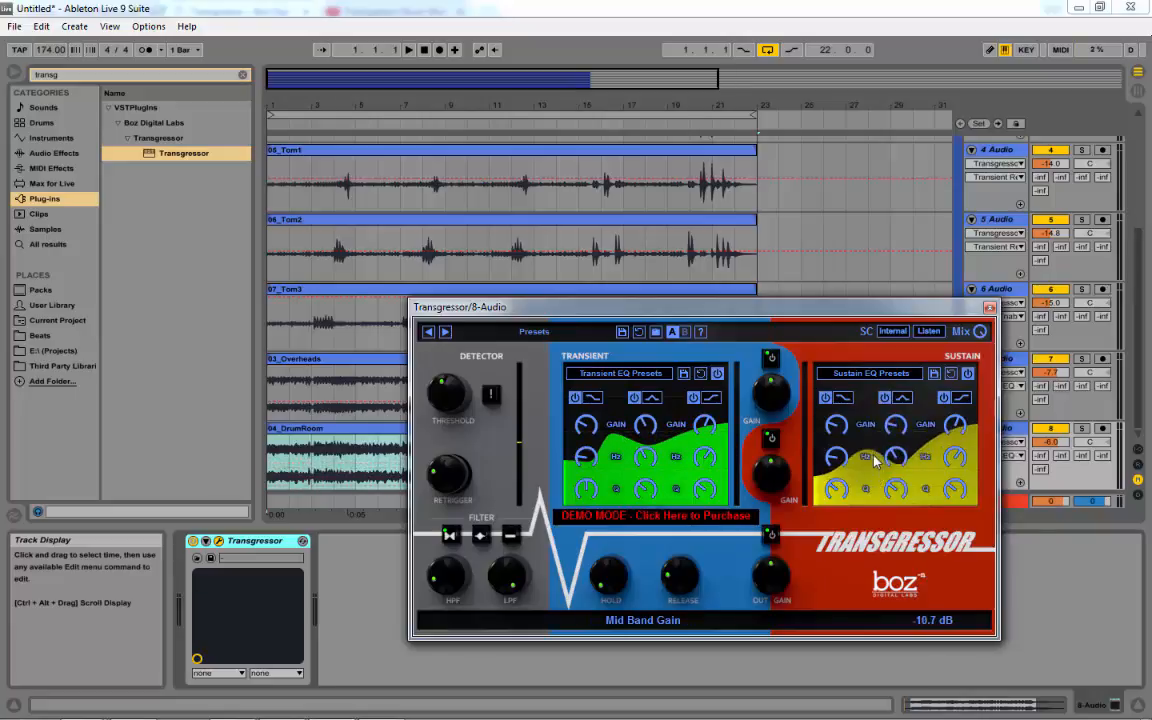
Audition 04_DrumRoom soloed, setting the detector threshold to about -34.9 dB and raising the retrigger setting
key("space")
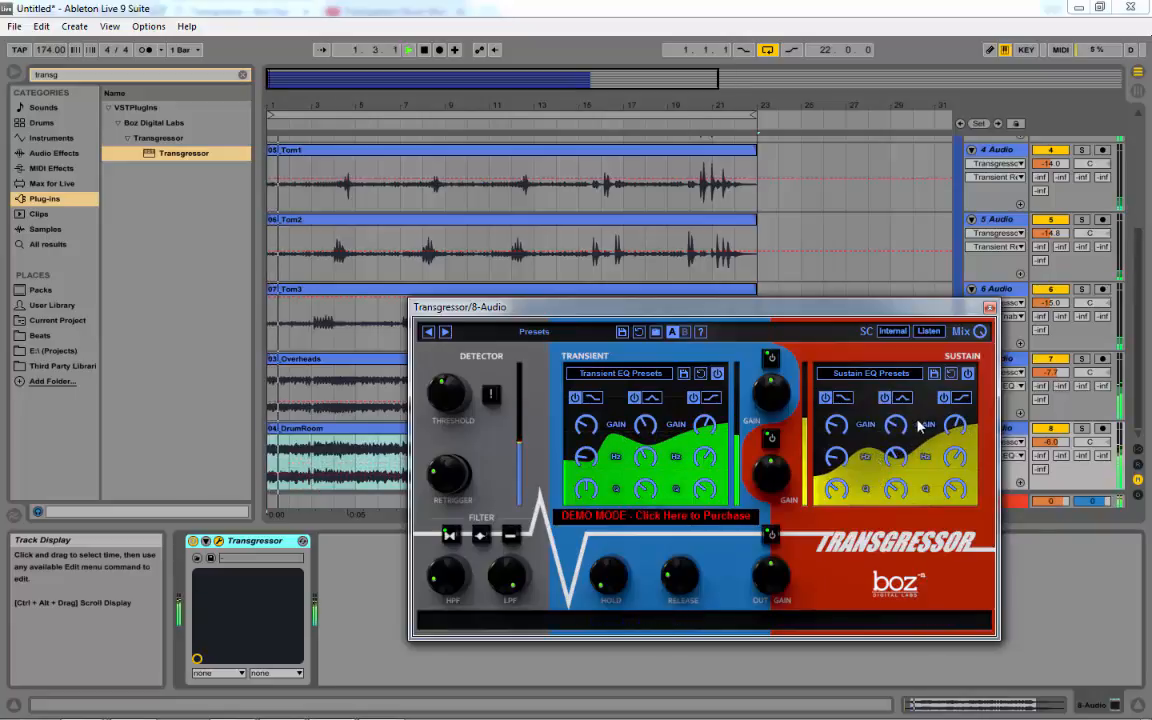
left_click(1082, 429)
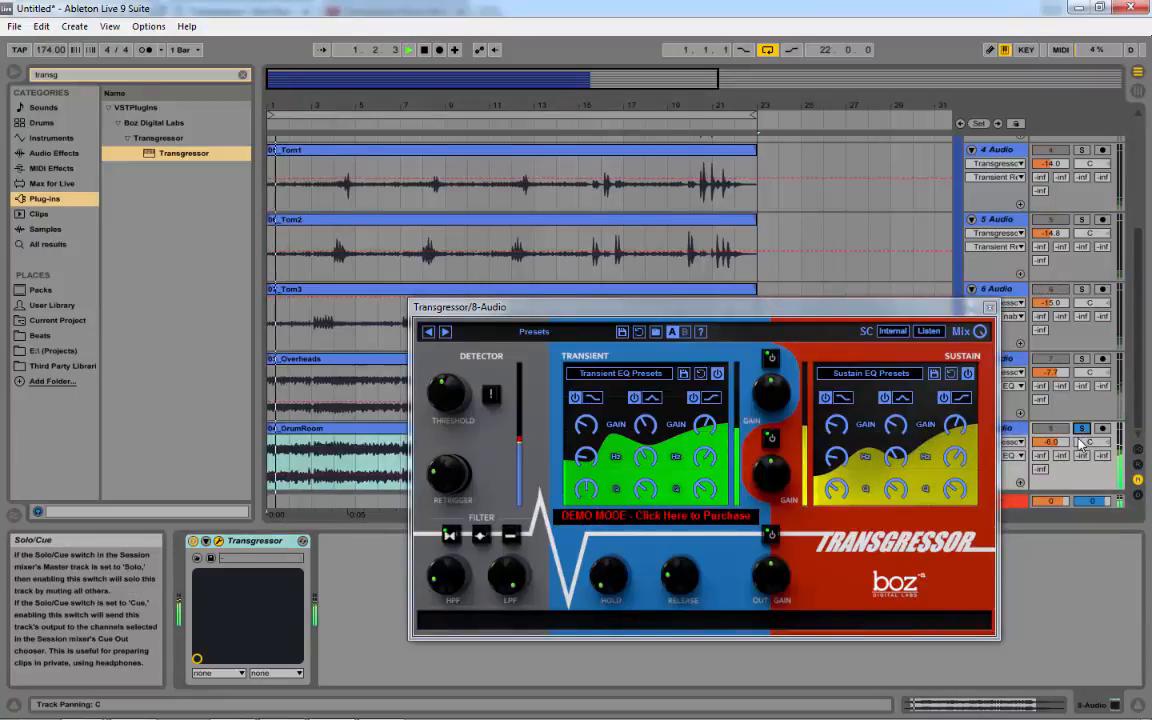
left_click_drag(447, 398, 447, 390)
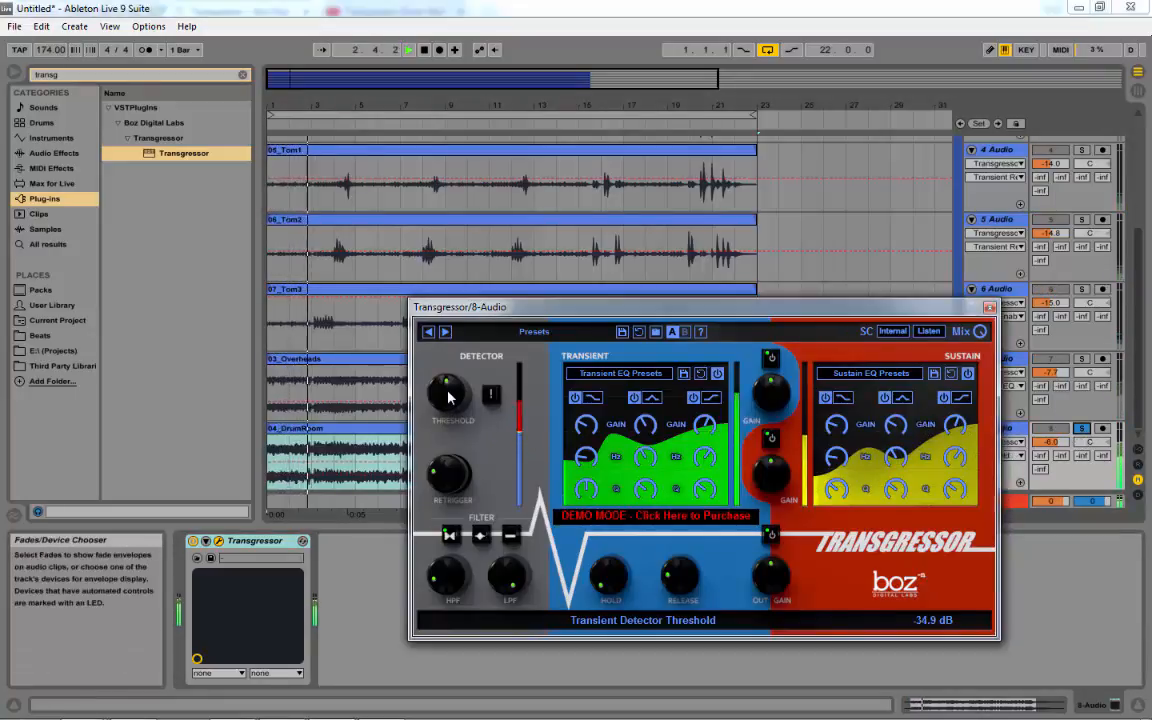
left_click_drag(435, 478, 432, 465)
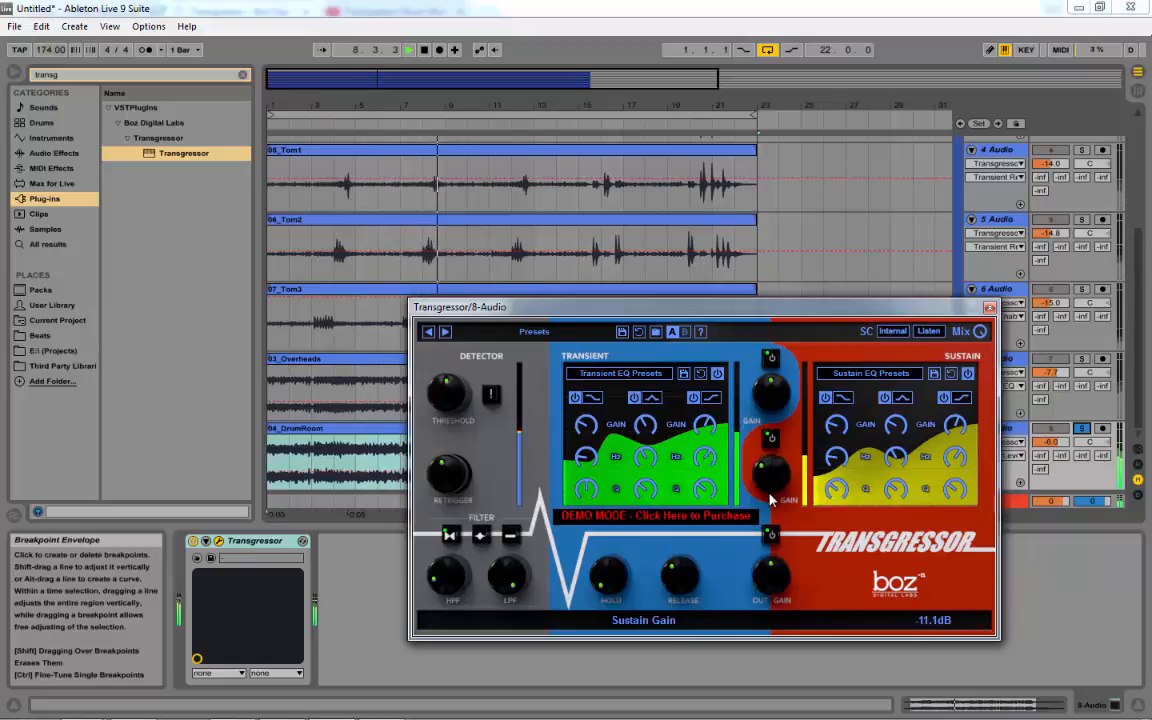
Set the 04_DrumRoom sustain gain to about 4.7 dB and transient gain to about -4.3 dB, and close the plug-in window and unsolo the track
left_click_drag(770, 488, 771, 473)
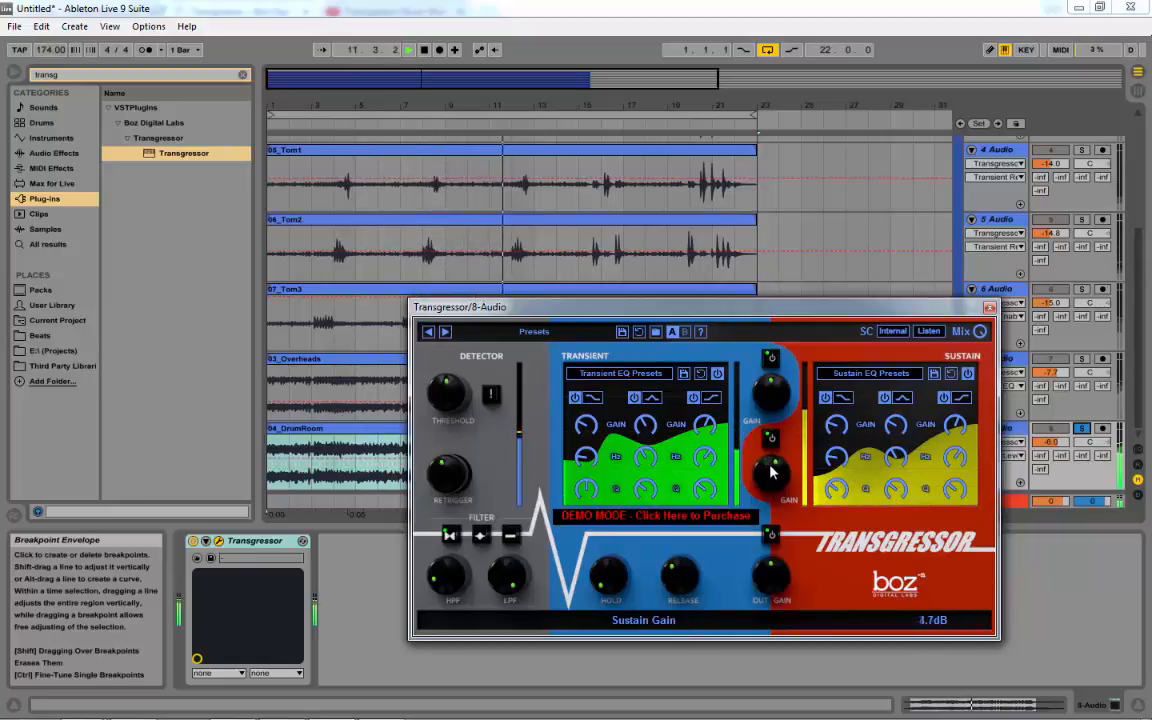
left_click_drag(773, 396, 765, 405)
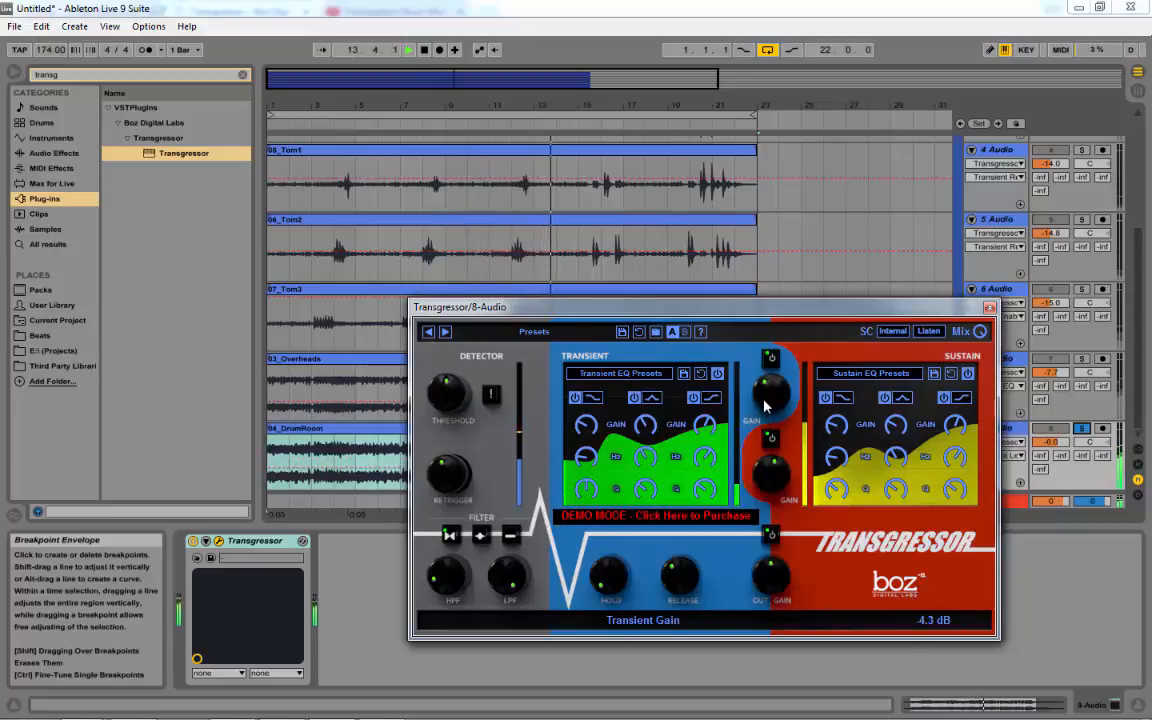
left_click(989, 307)
key("space")
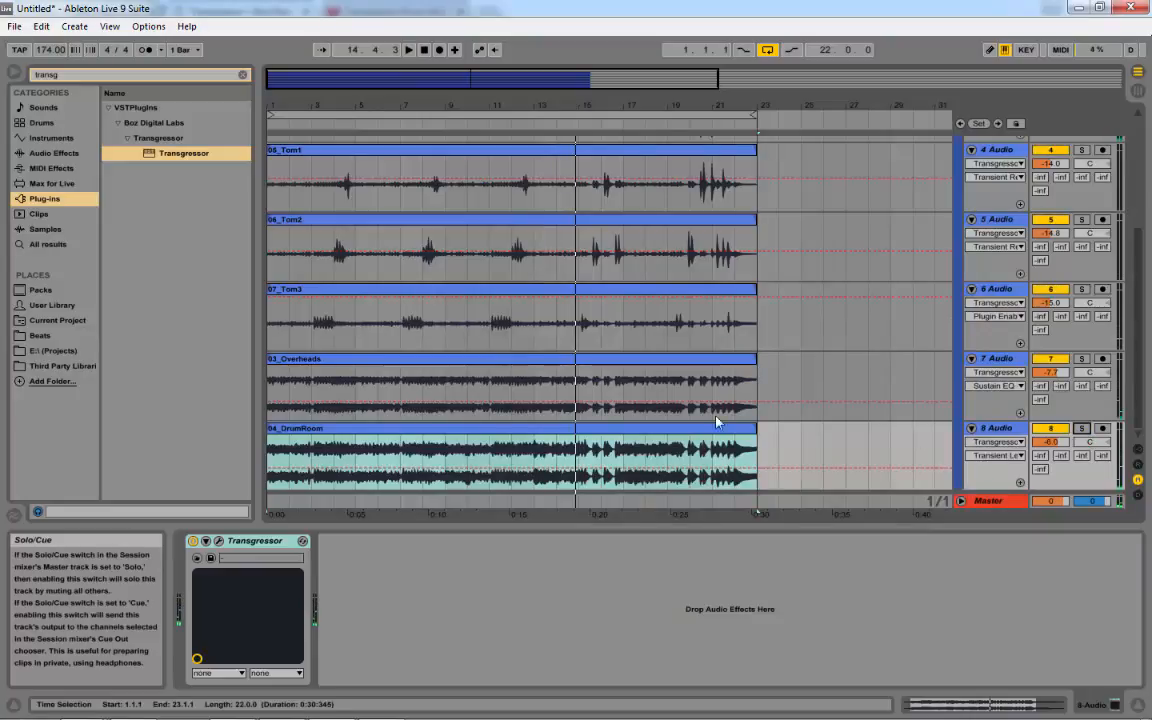
Select the full length of the Drums group and play the whole drum mix from bar 1
scroll(537, 295, "up", 5)
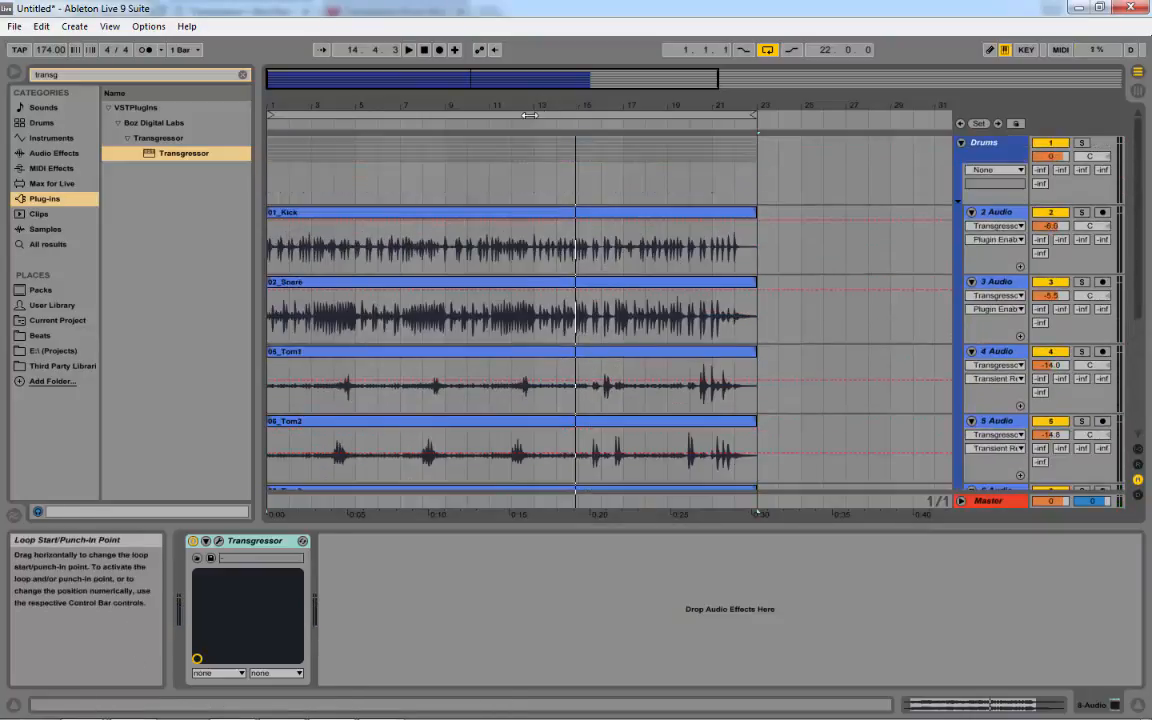
left_click(530, 148)
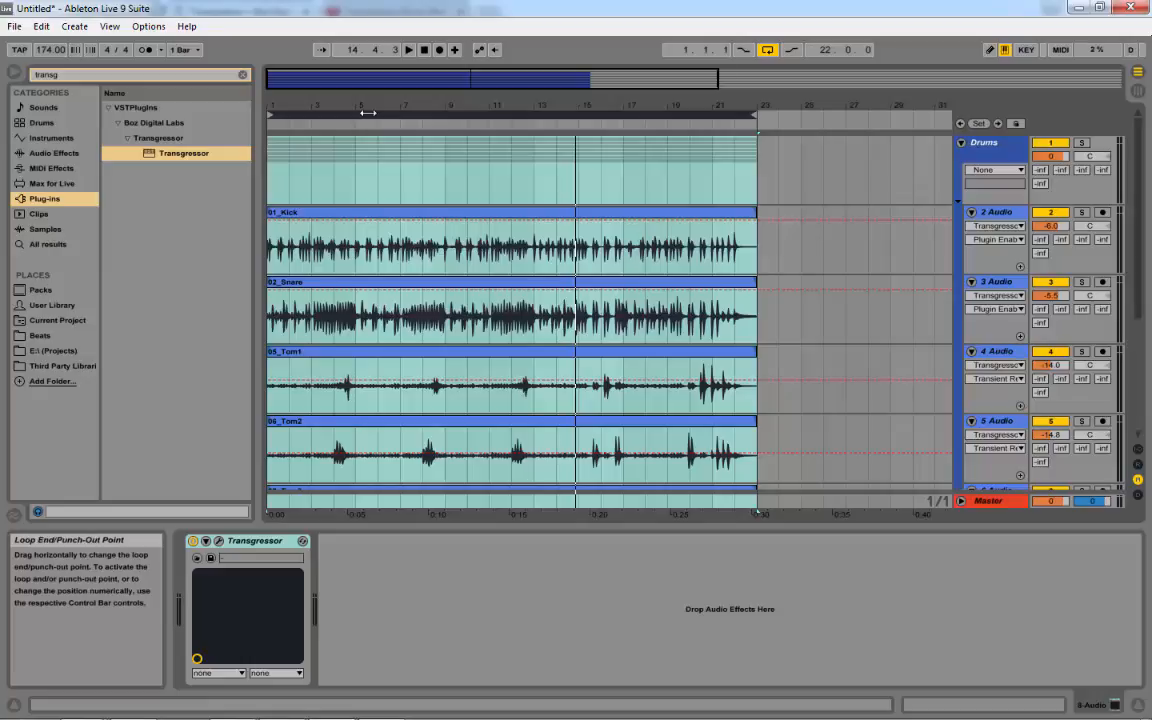
key("space")
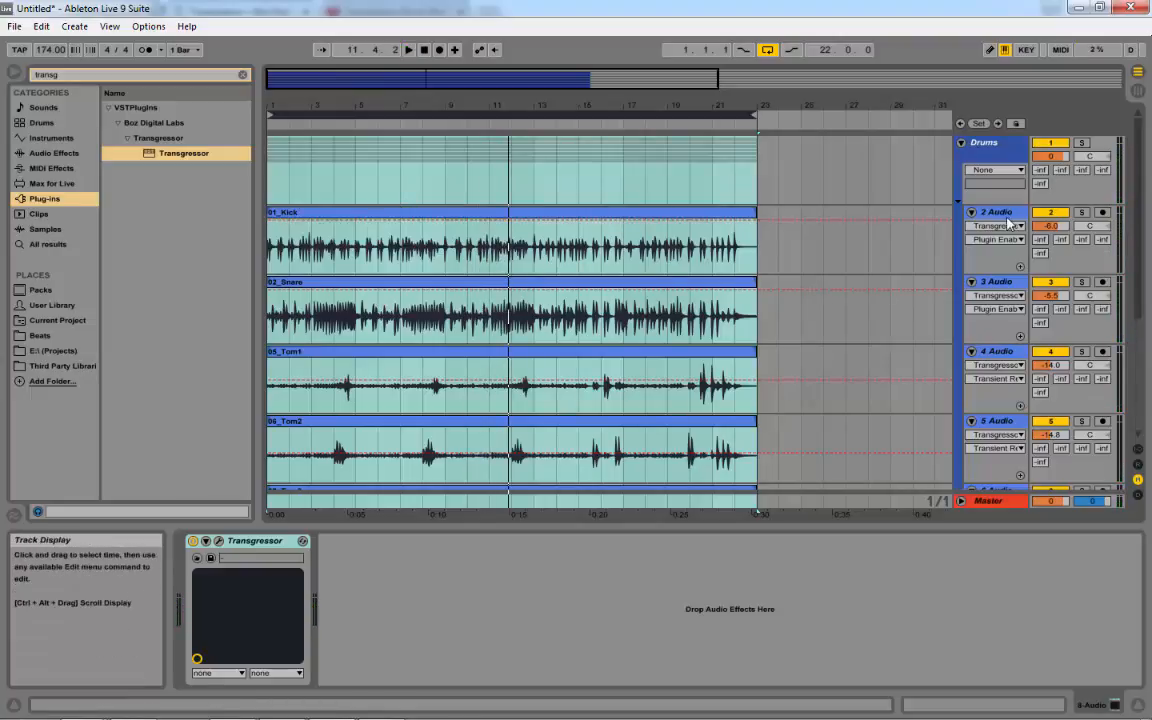
Select tracks 2 Audio through 8 Audio together and deactivate Transgressor while the drum mix plays
scroll(997, 391, "down", 2)
scroll(997, 391, "down", 2)
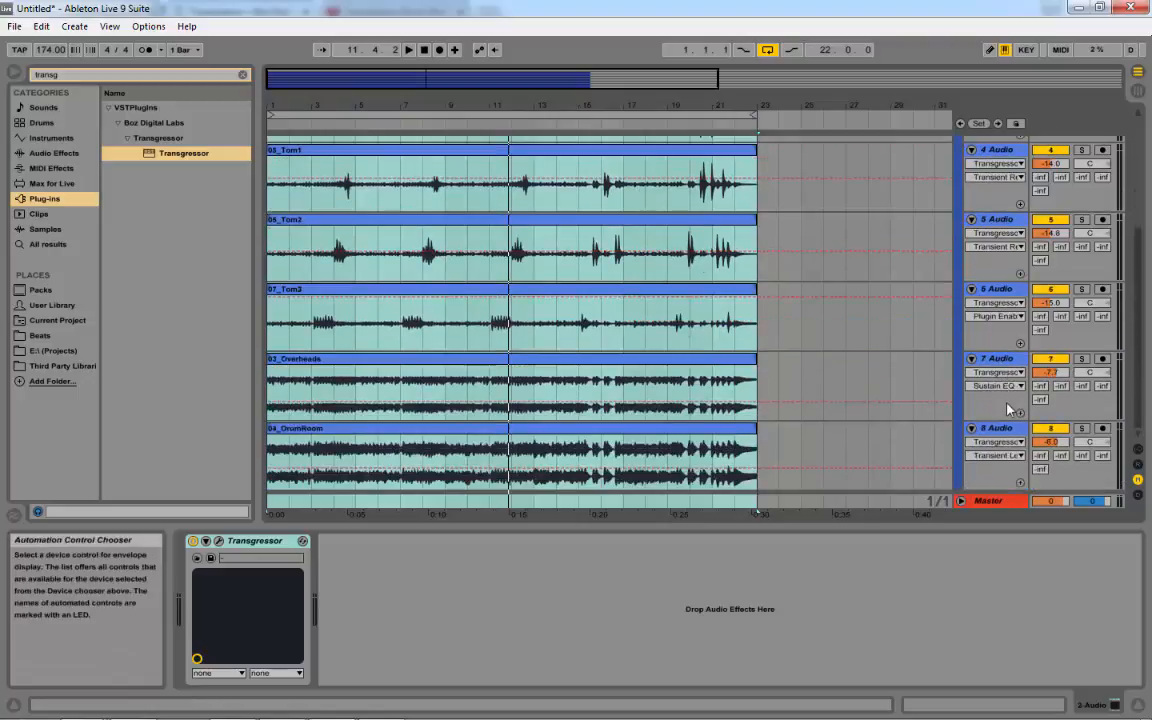
scroll(860, 290, "up", 4)
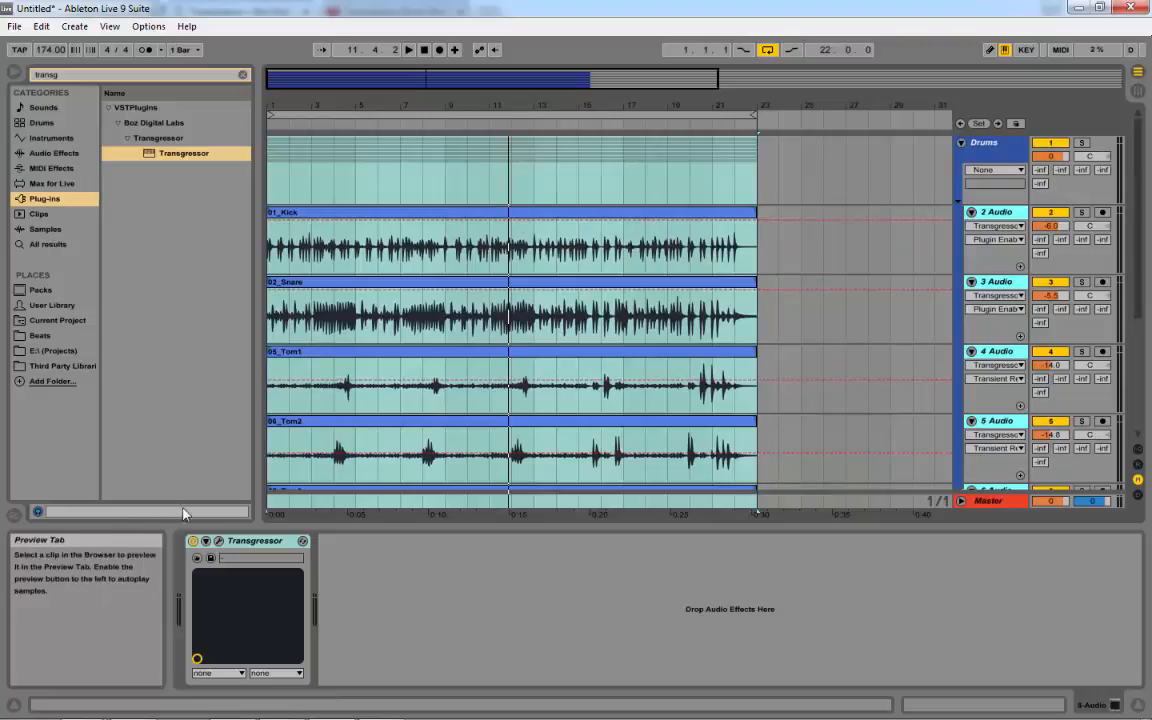
key("space")
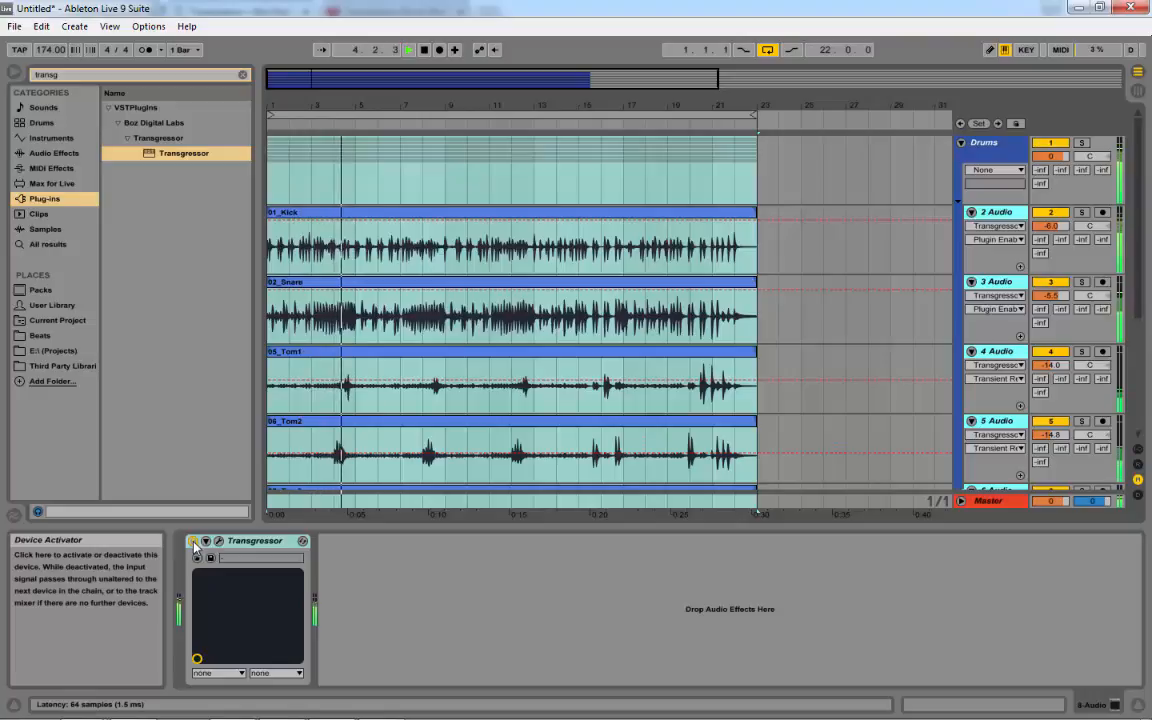
left_click(193, 541)
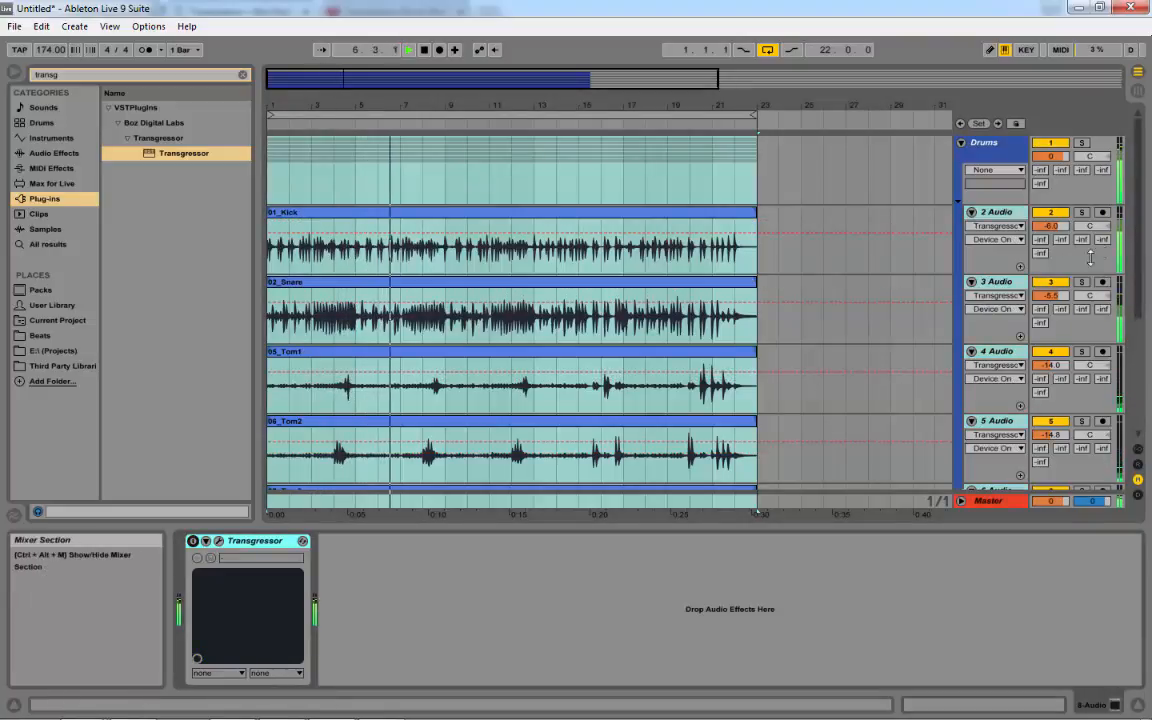
Check the Transgressor activation state on the 2 Audio and 8 Audio tracks
left_click(995, 215)
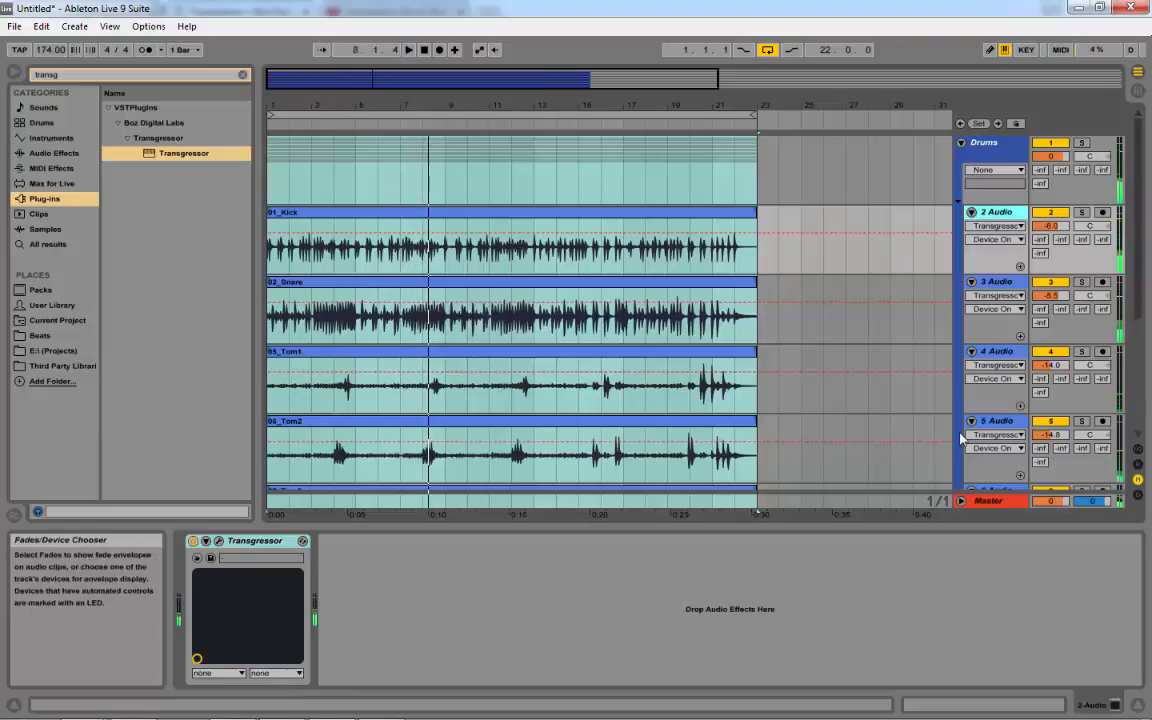
scroll(1000, 440, "down", 5)
left_click(1000, 429)
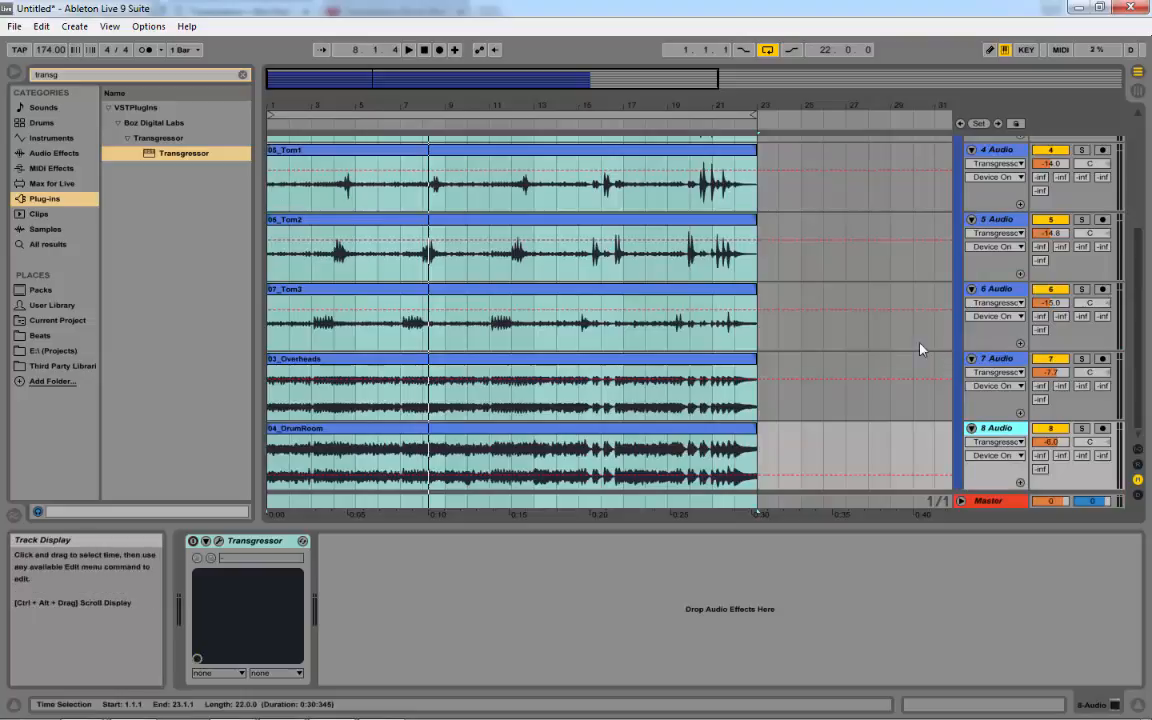
Deactivate Transgressor individually on the 8 Audio, 7 Audio, 6 Audio and 5 Audio tracks
left_click(193, 541)
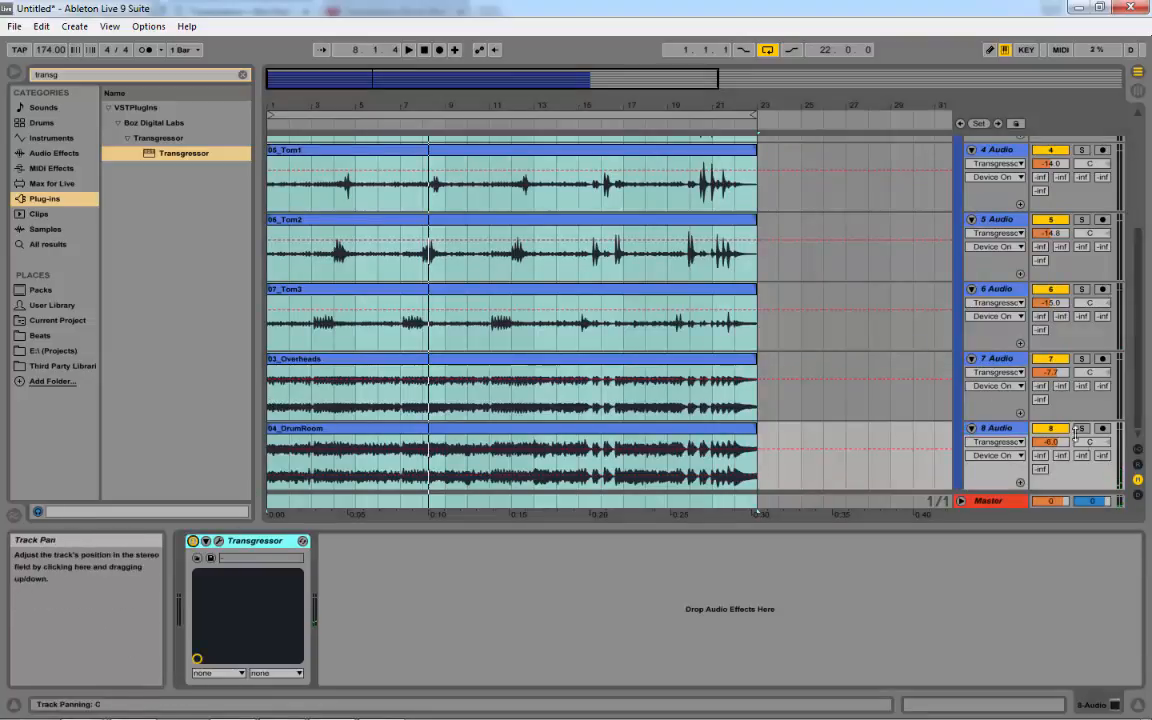
left_click(193, 541)
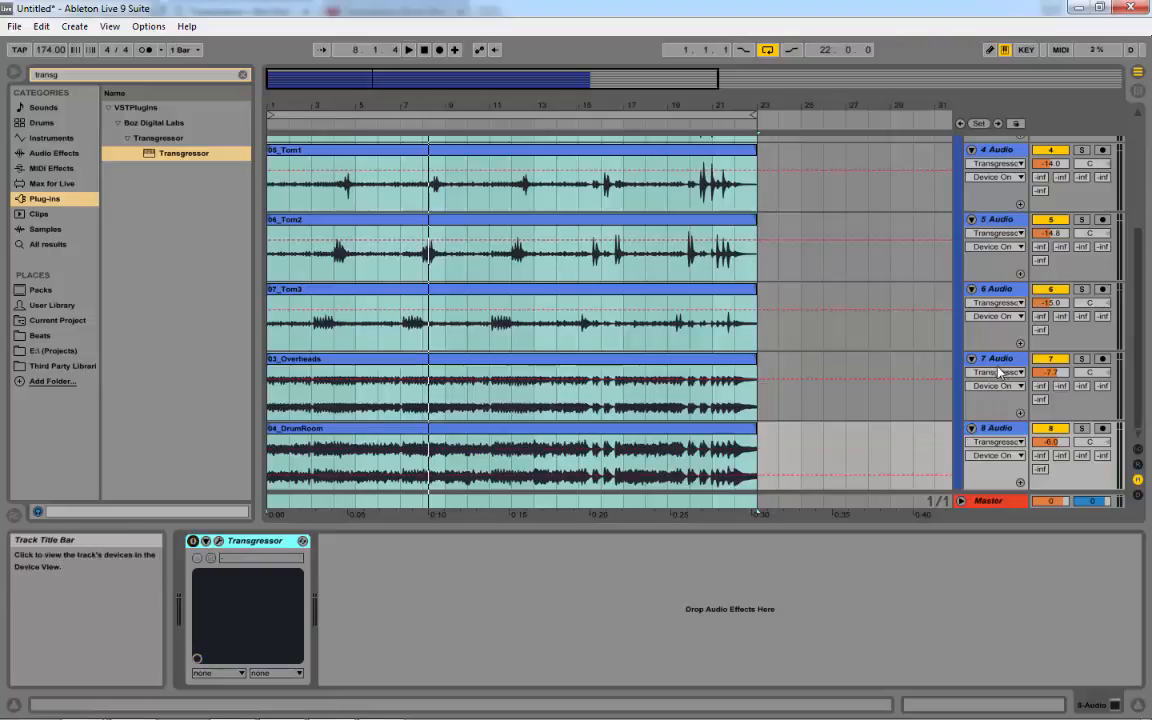
left_click(998, 359)
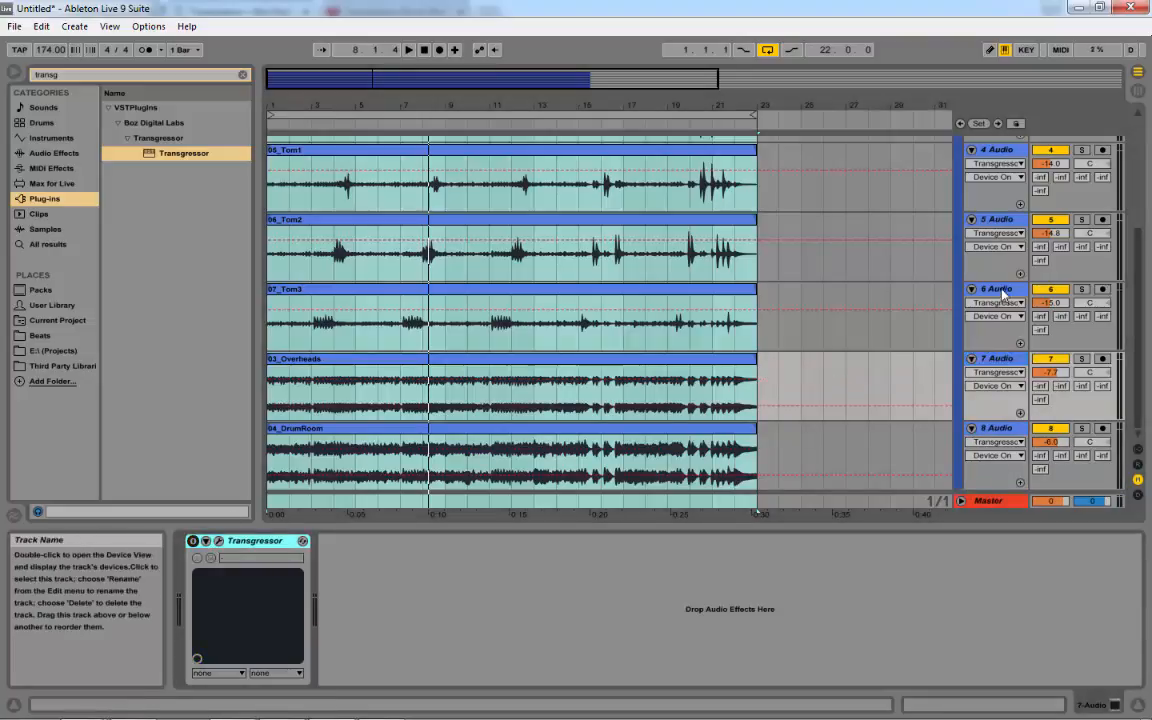
left_click(900, 288)
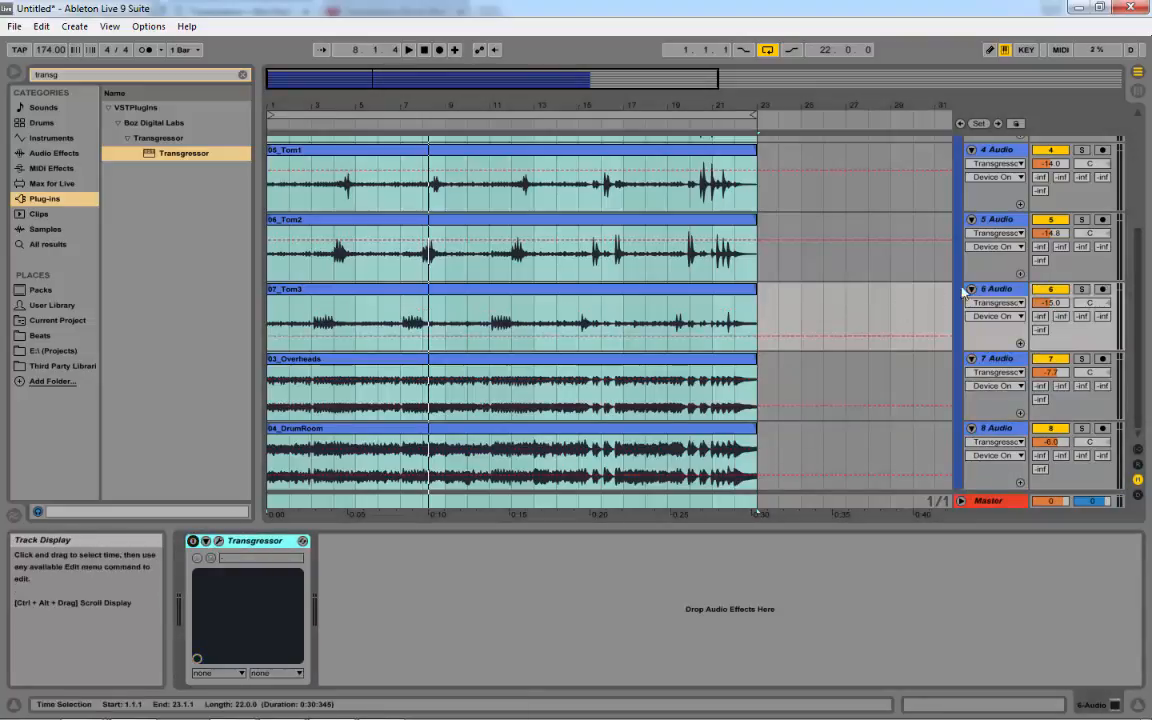
left_click(993, 219)
left_click(193, 541)
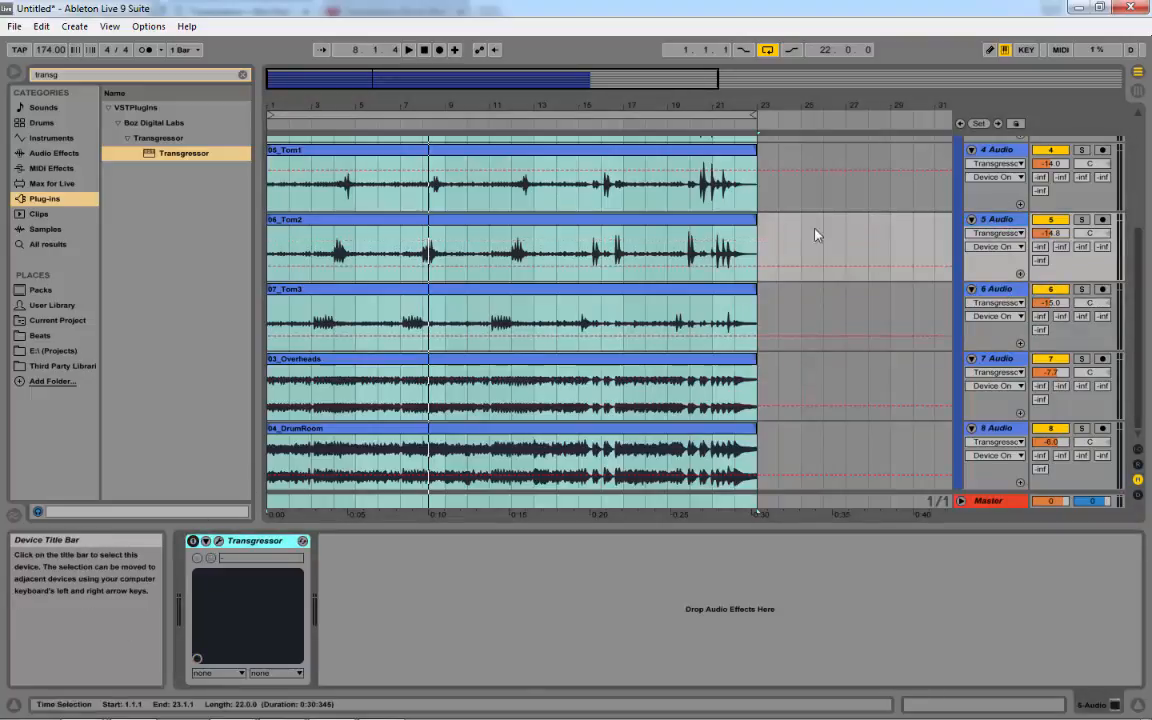
Deactivate Transgressor individually on the 4 Audio, 3 Audio and 2 Audio tracks
left_click(1006, 150)
scroll(892, 316, "up", 2)
scroll(892, 316, "up", 3)
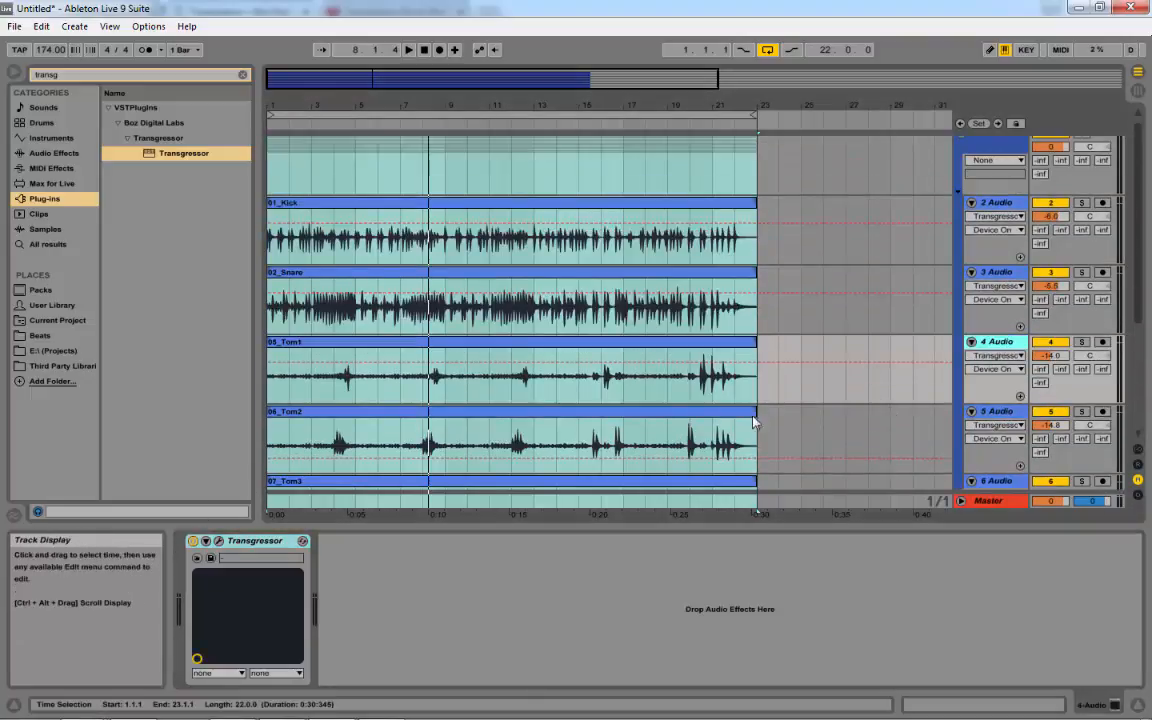
left_click(1003, 272)
left_click(193, 541)
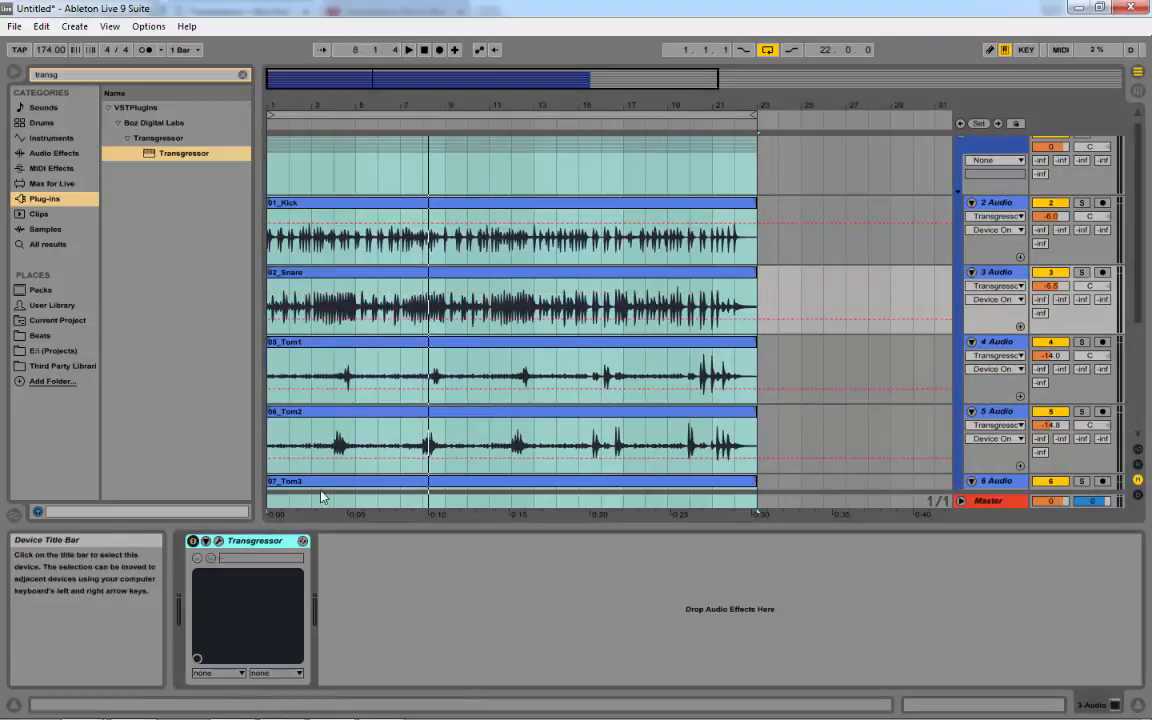
left_click(1003, 202)
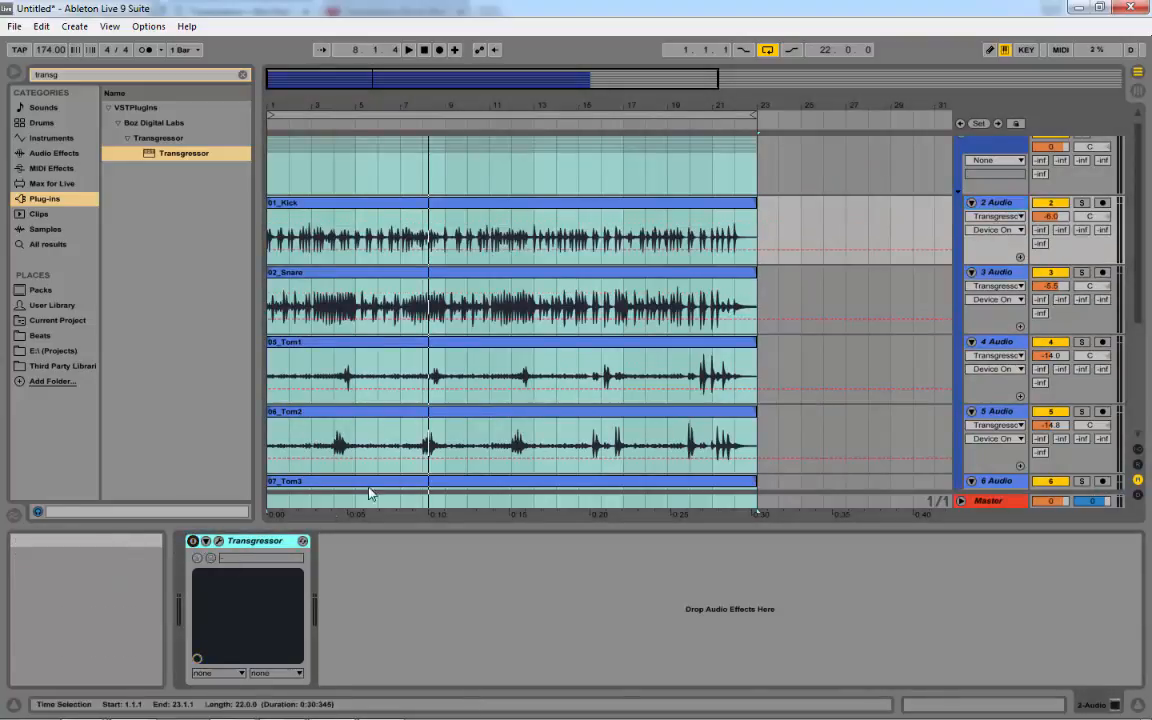
Play the selected drum mix from bar 1 with Transgressor bypassed on every drum track
scroll(968, 298, "down", 3)
scroll(968, 298, "up", 4)
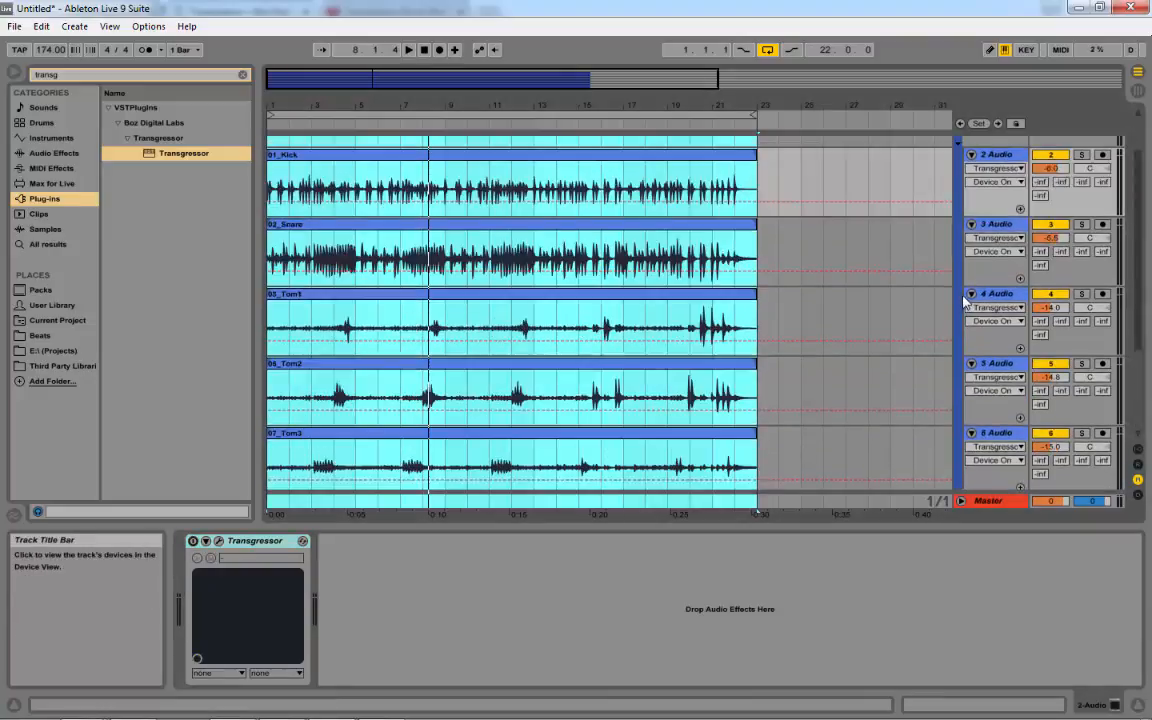
left_click(431, 115)
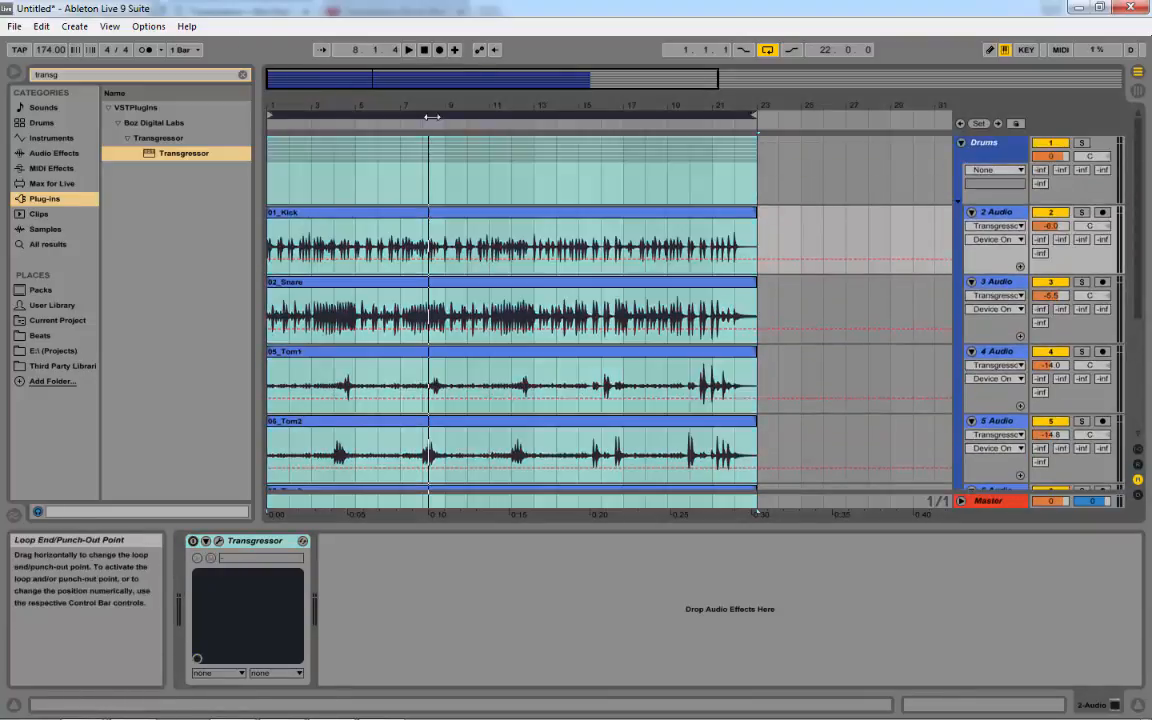
key("space")
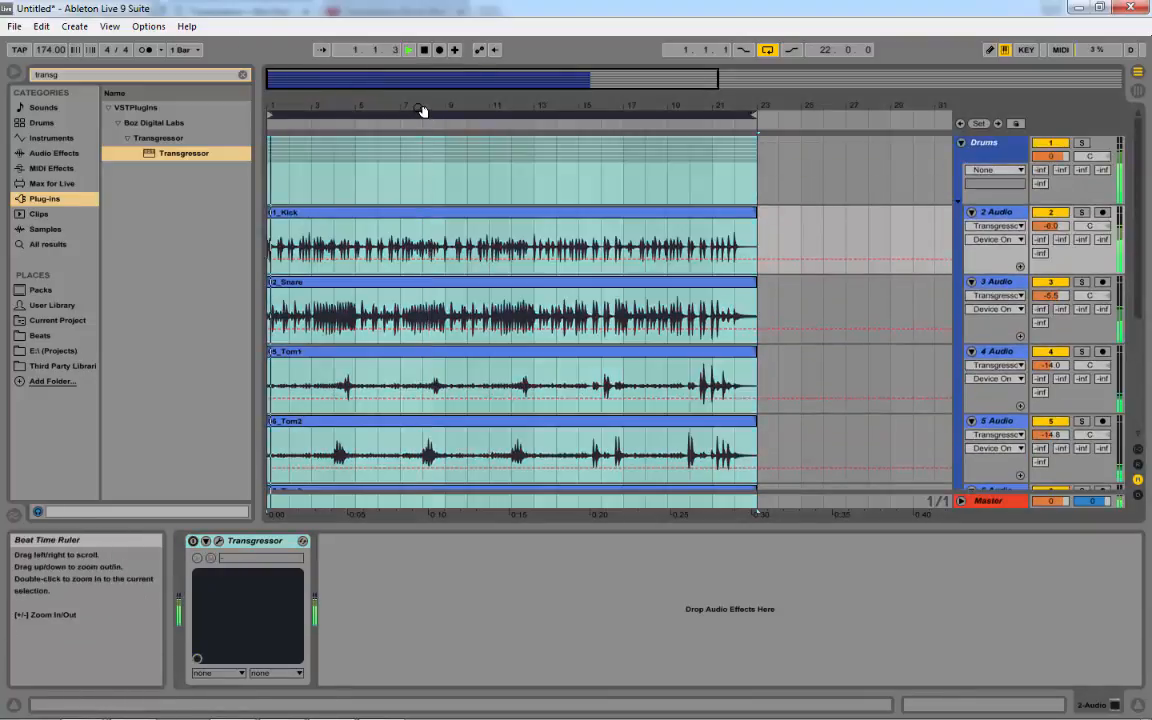
Check Transgressor's activation state on tracks 3 Audio through 8 Audio and on 2 Audio during playback, and stop playback
left_click(997, 281)
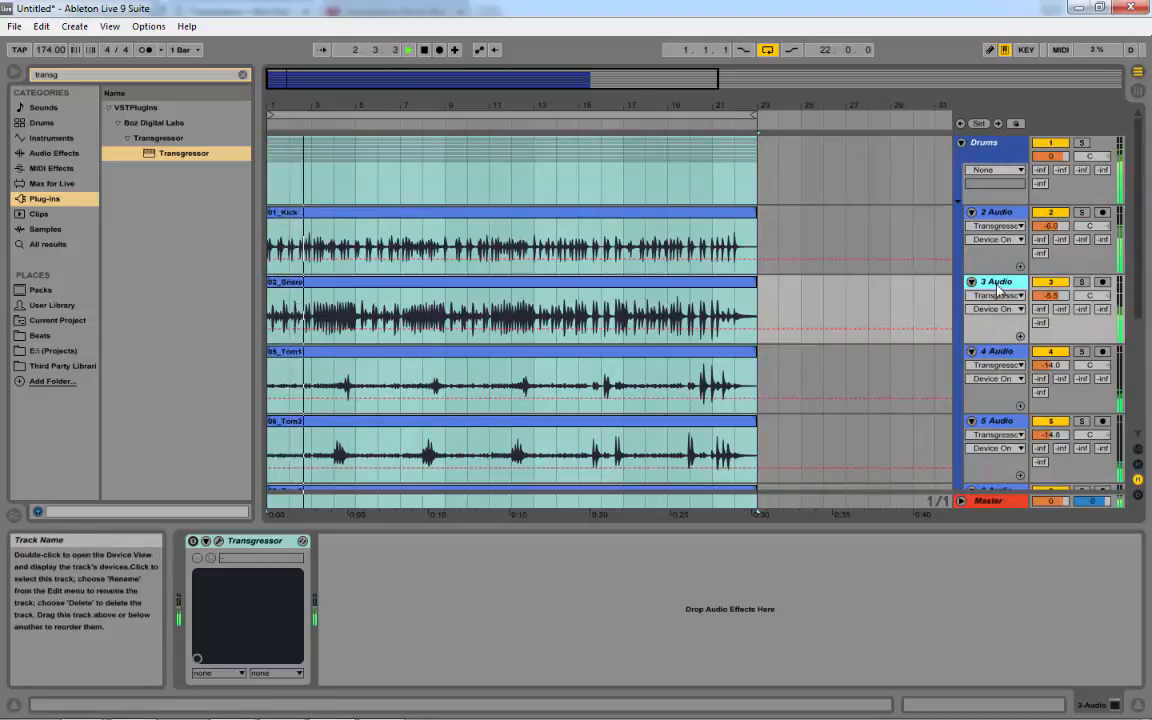
scroll(1005, 278, "down", 2)
left_click(998, 257)
left_click(1002, 325)
scroll(1003, 350, "down", 3)
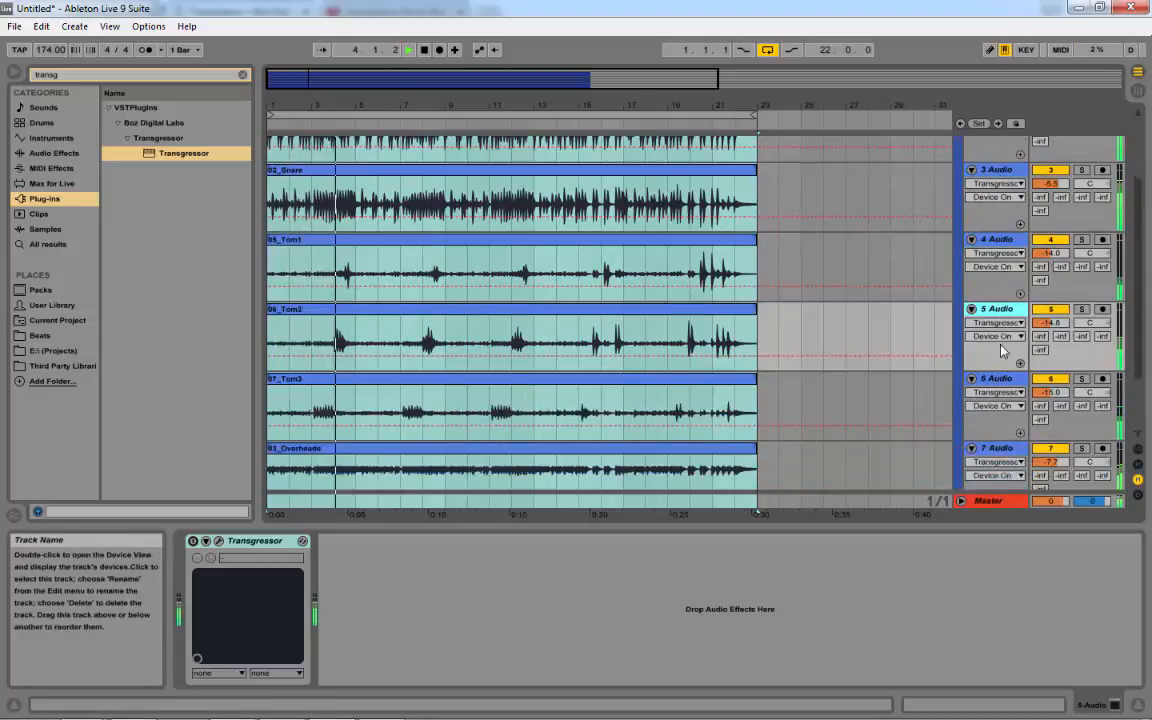
left_click(997, 289)
left_click(998, 358)
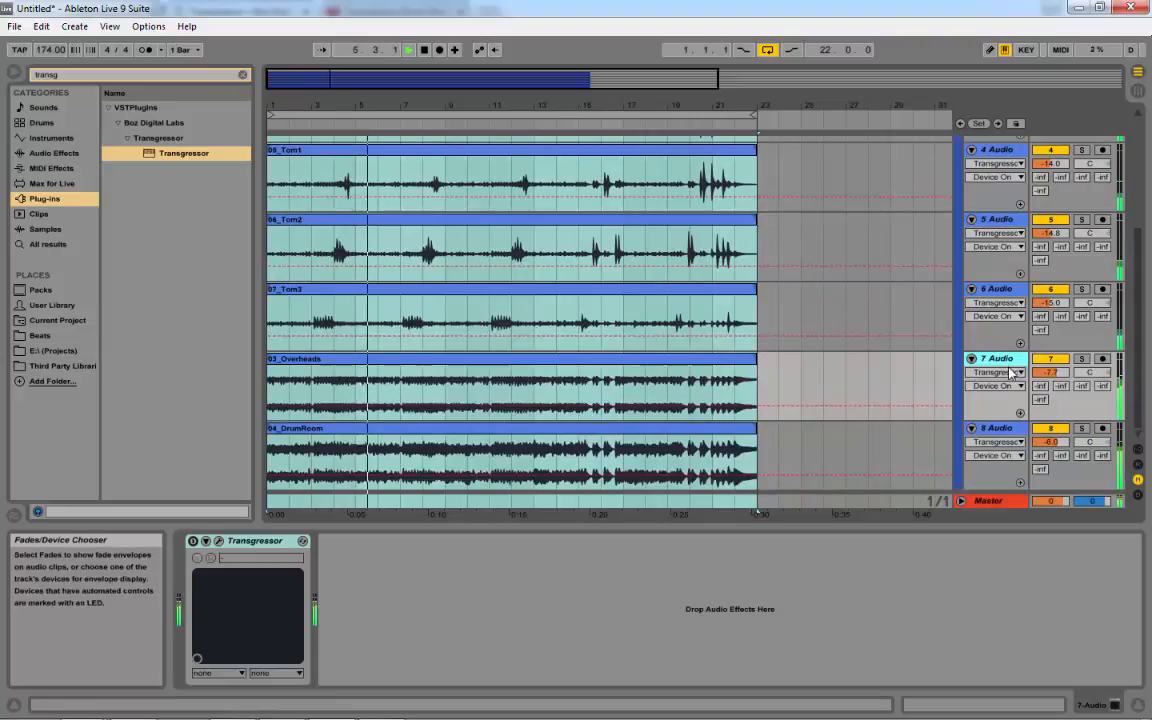
left_click(1000, 428)
scroll(995, 300, "up", 5)
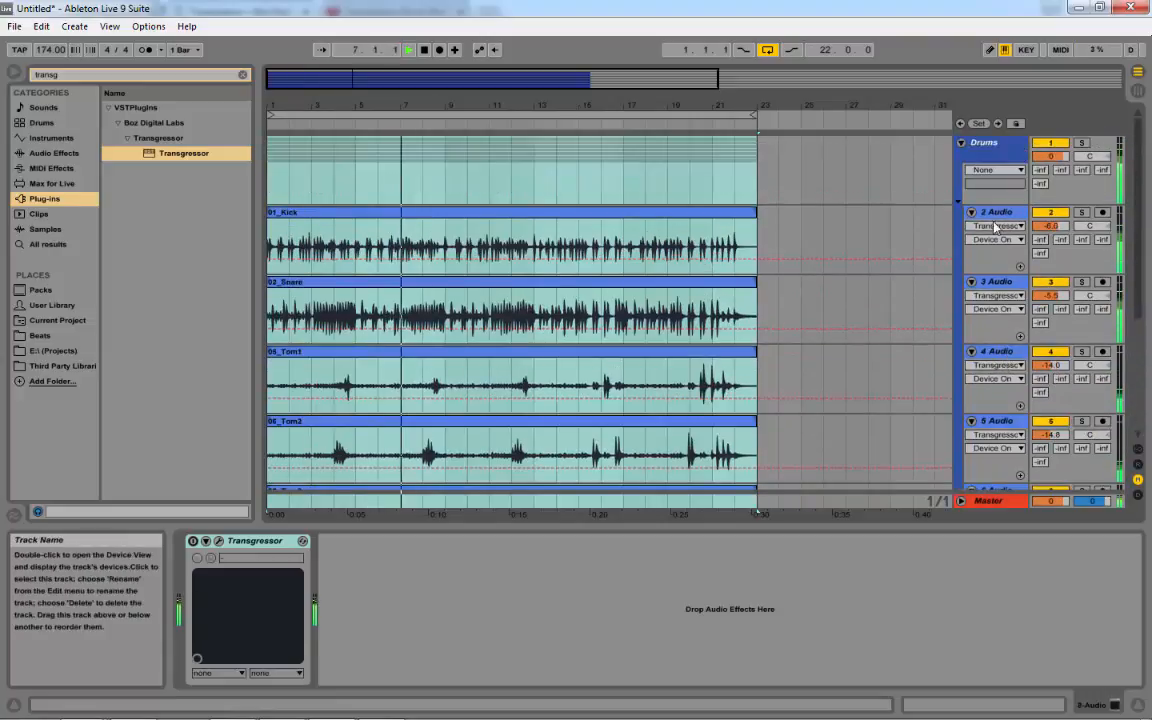
left_click(993, 213)
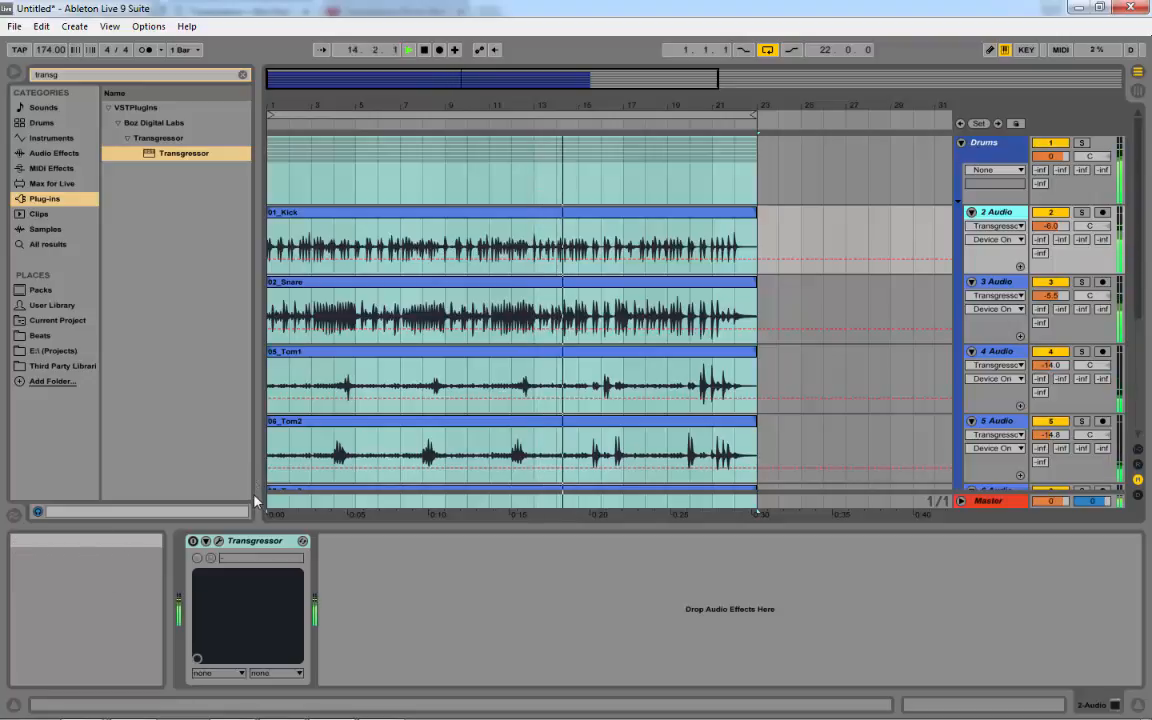
key("space")
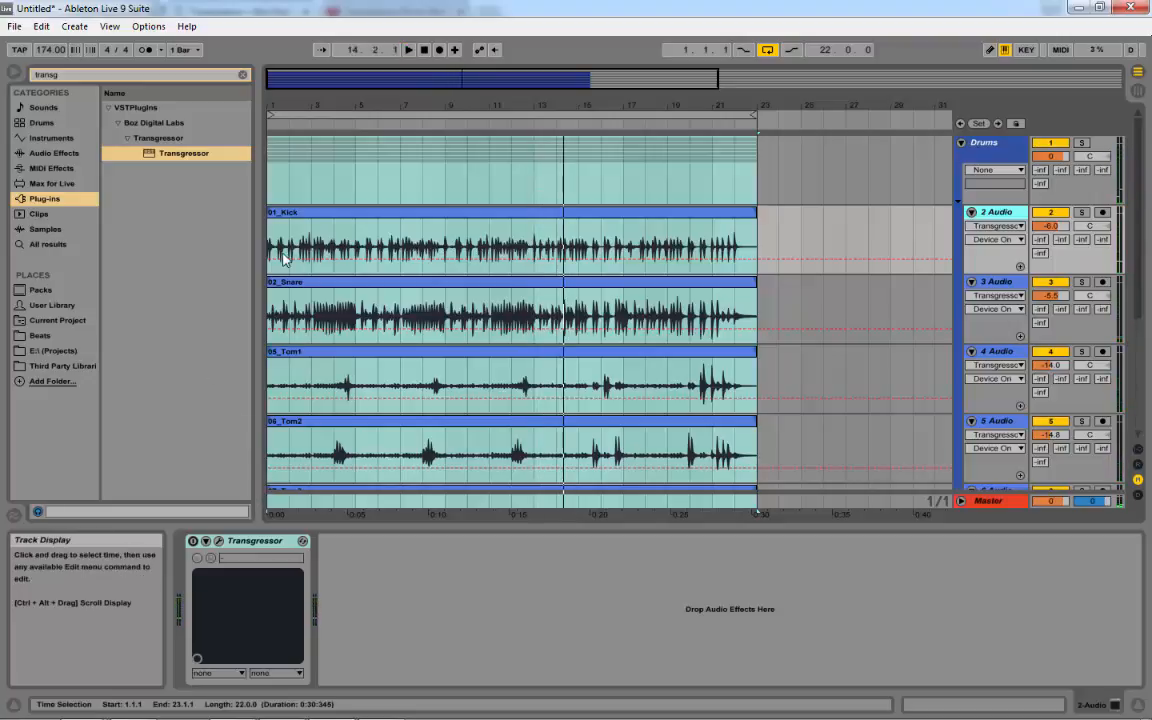
Restart the drum mix from 1.1.1 and reactivate Transgressor on tracks 2 Audio through 5 Audio as it plays
left_click(273, 255)
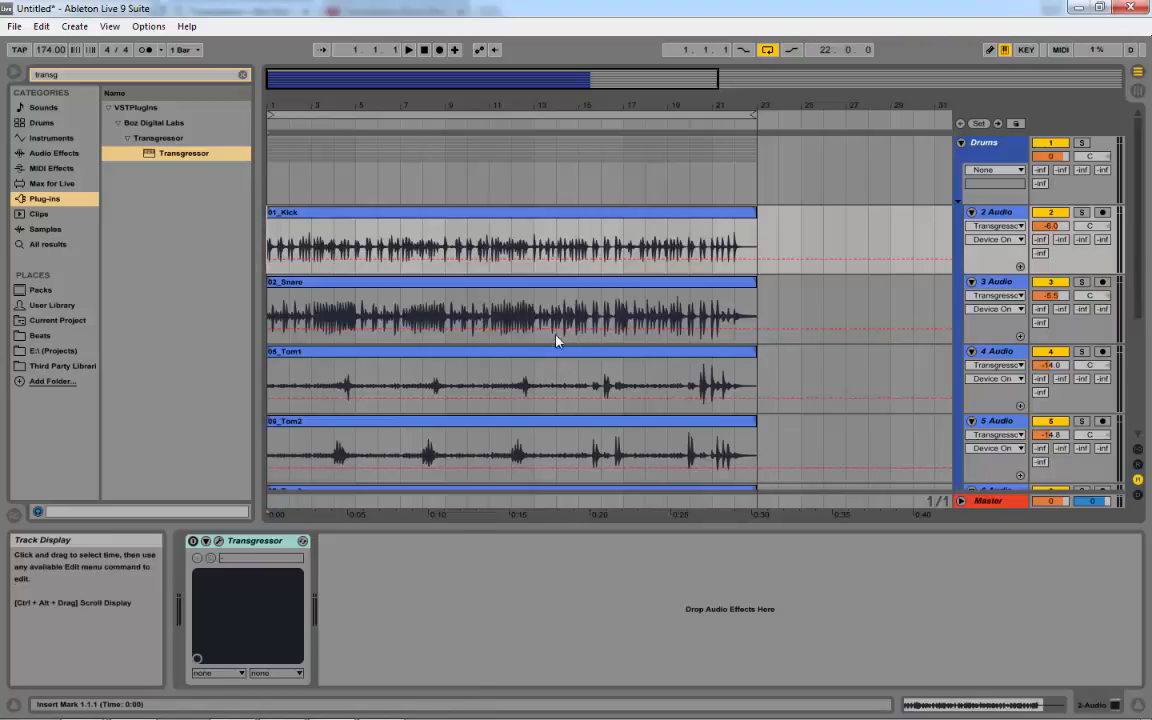
key("space")
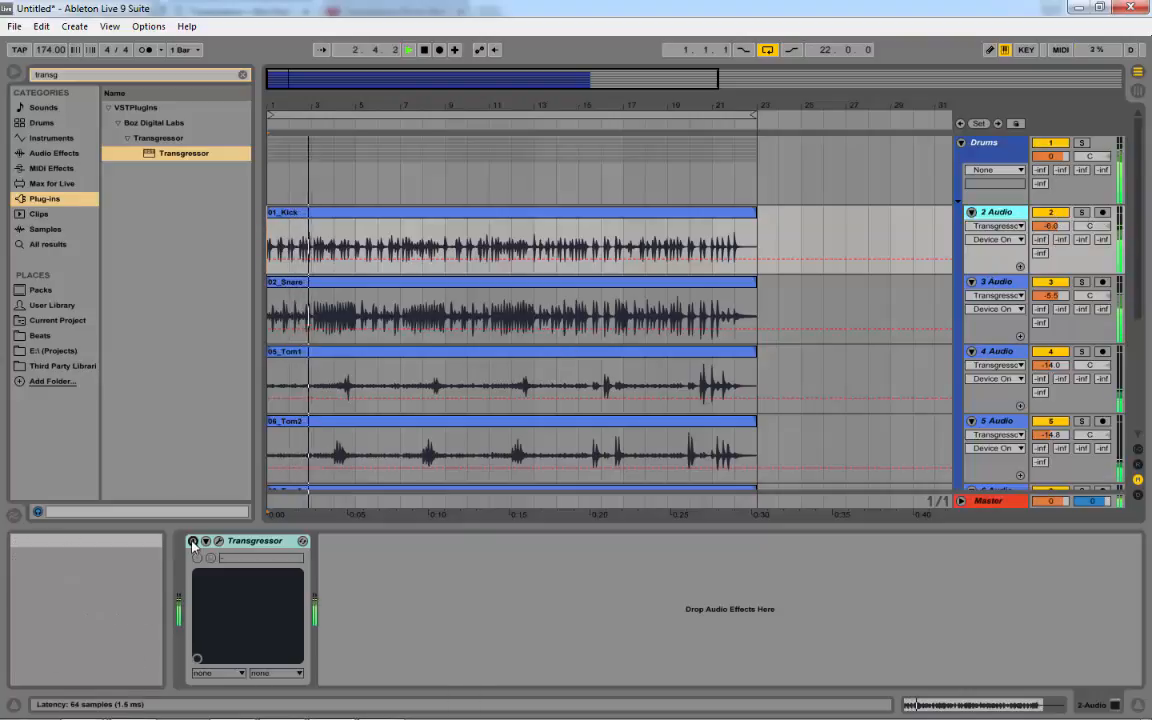
left_click(1010, 285)
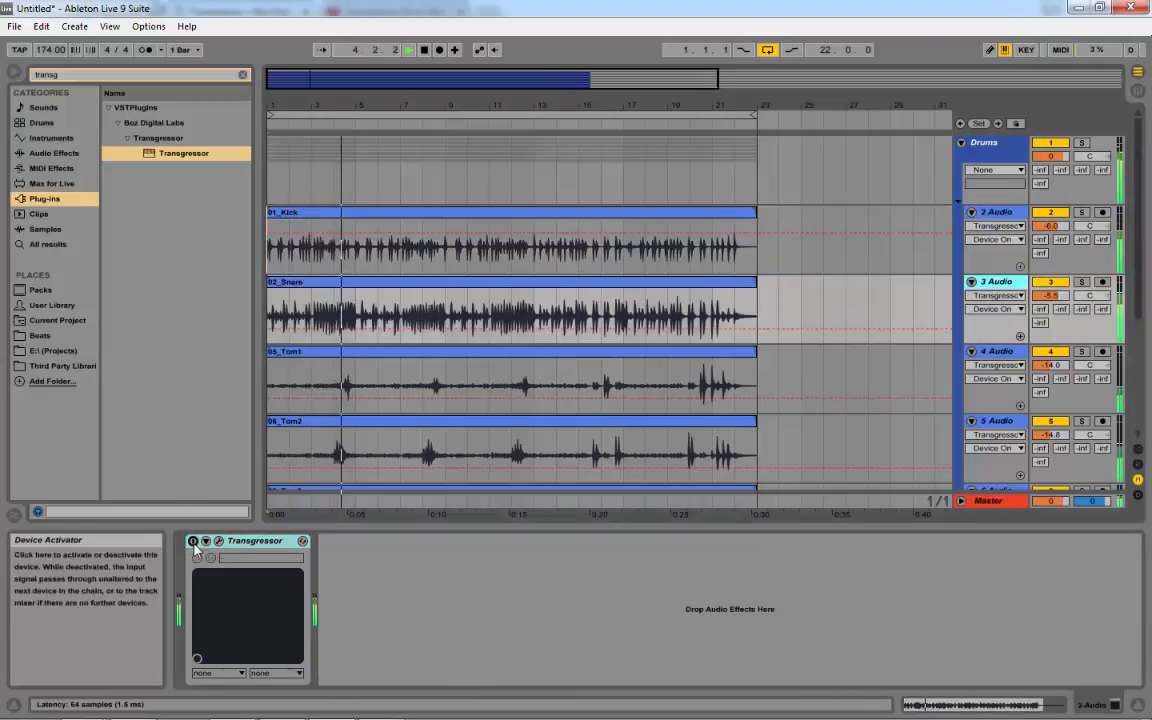
left_click(997, 352)
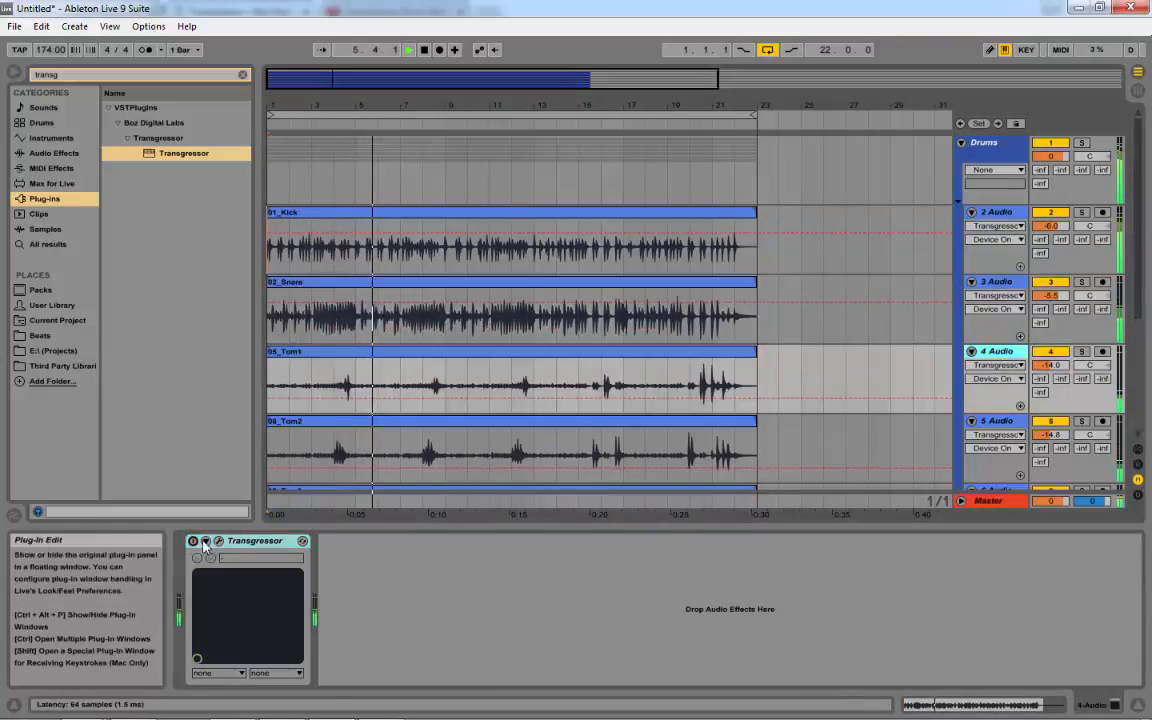
left_click(997, 423)
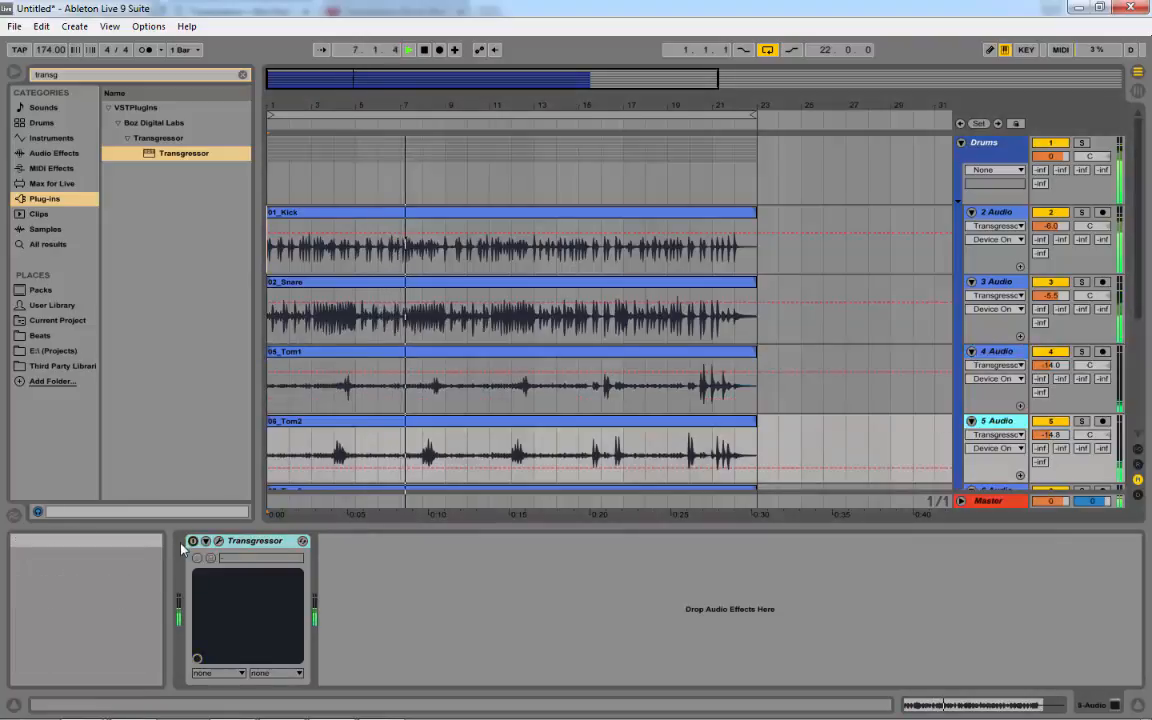
Reactivate Transgressor on the 6 Audio, 7 Audio and 8 Audio tracks while the mix keeps playing
scroll(920, 388, "down", 2)
left_click(997, 394)
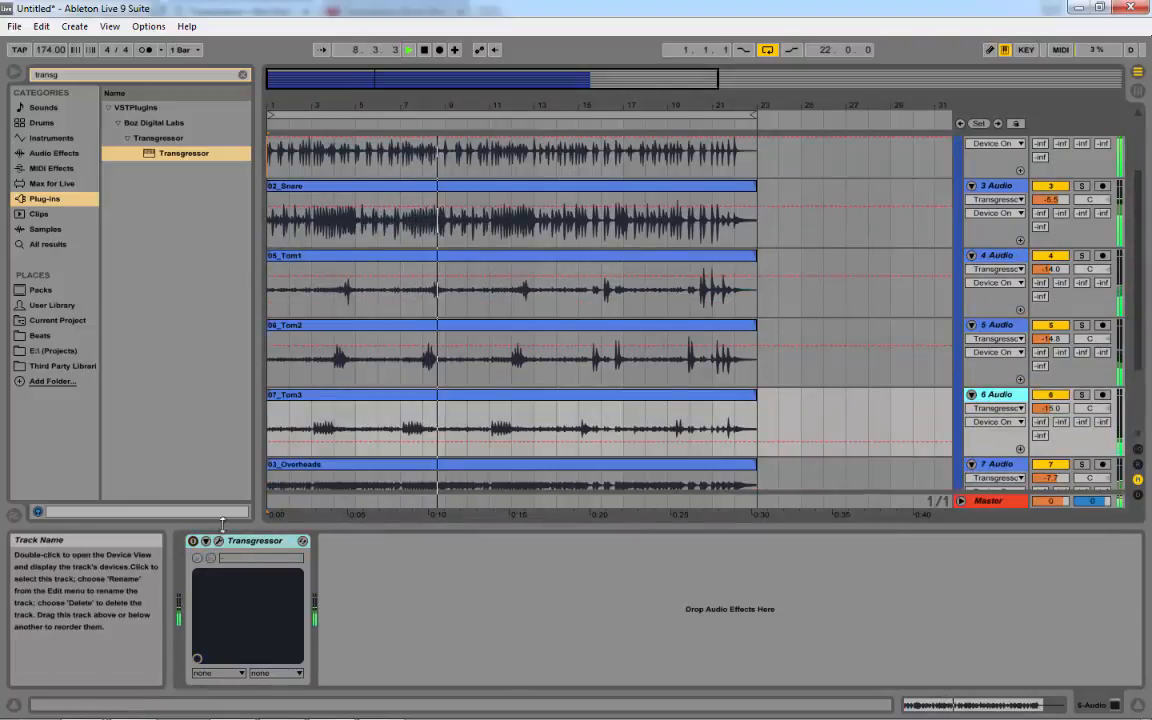
scroll(858, 365, "down", 2)
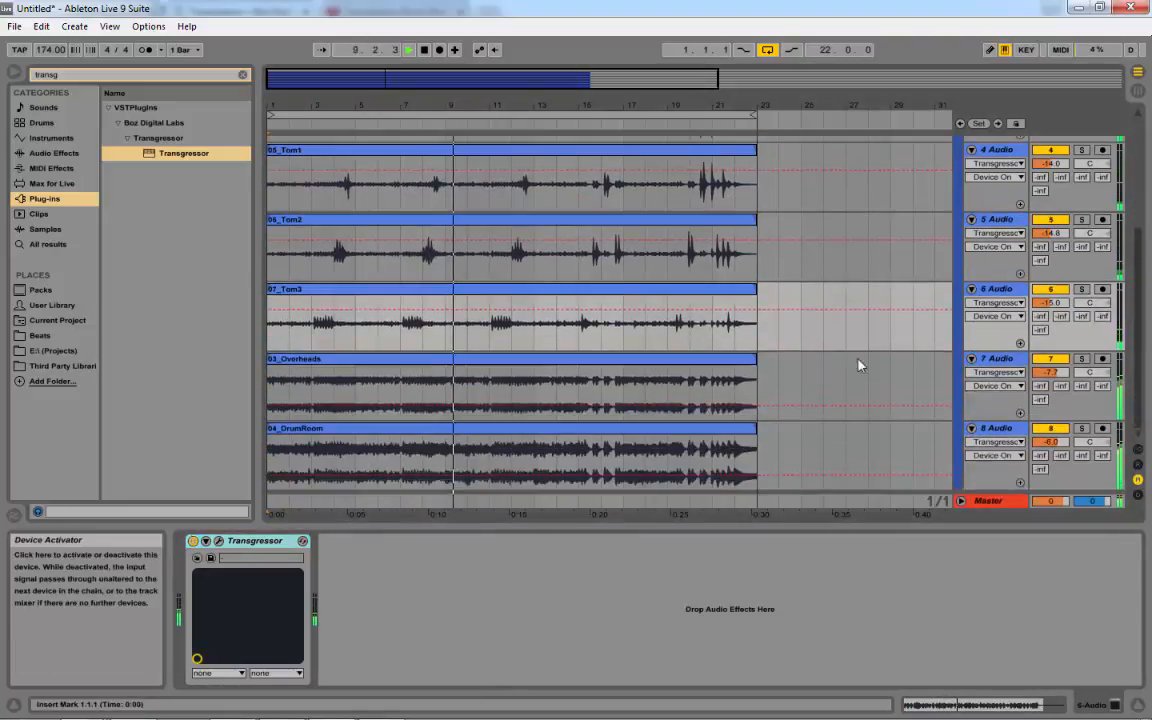
left_click(997, 358)
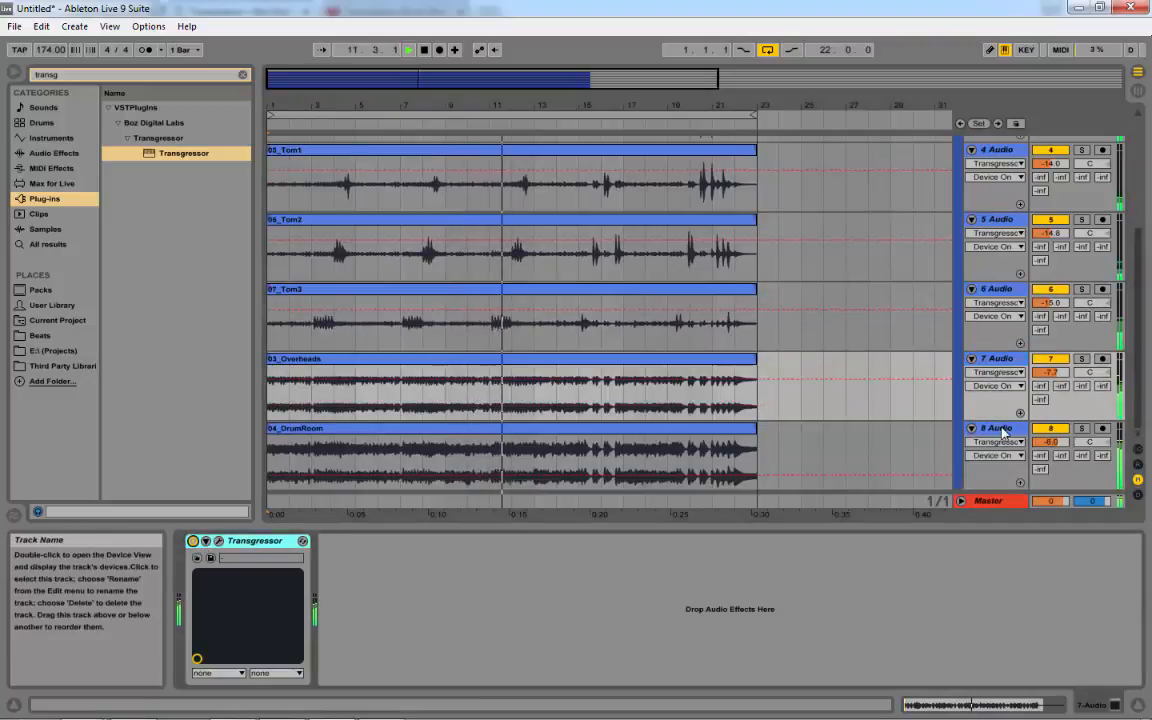
key("Down")
left_click(193, 541)
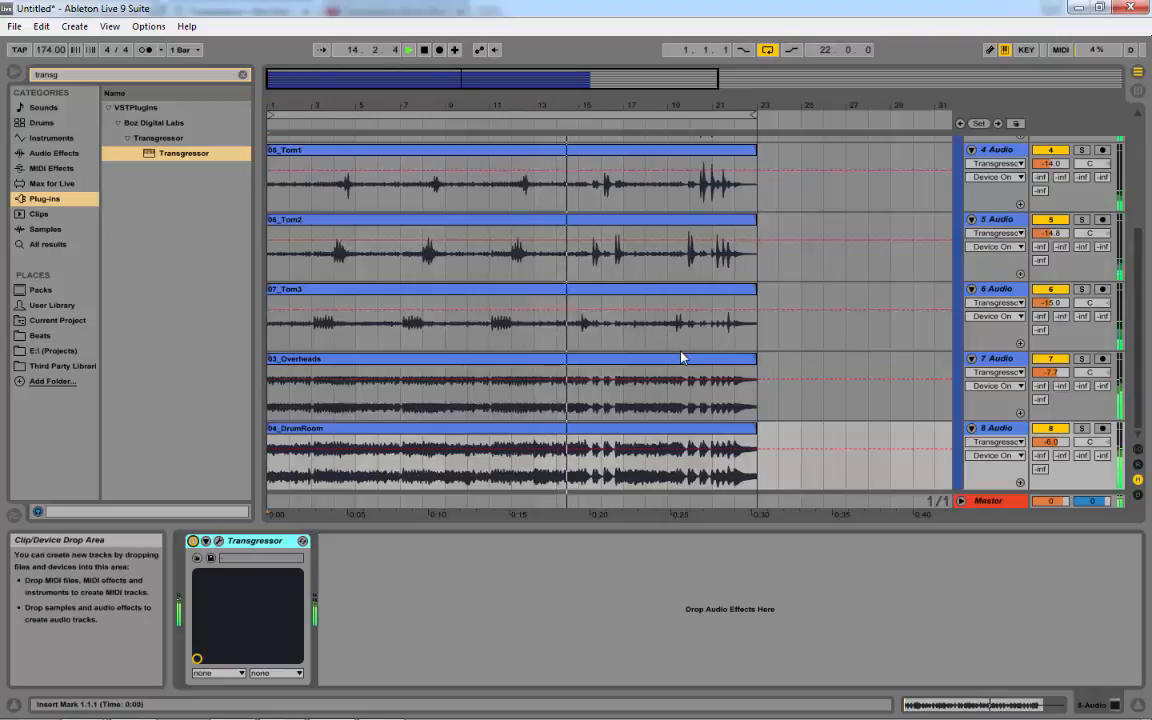
Stop playback and place the insert marker at 1.1.1 on the 01_Kick clip
scroll(685, 355, "up", 3)
scroll(686, 358, "up", 1)
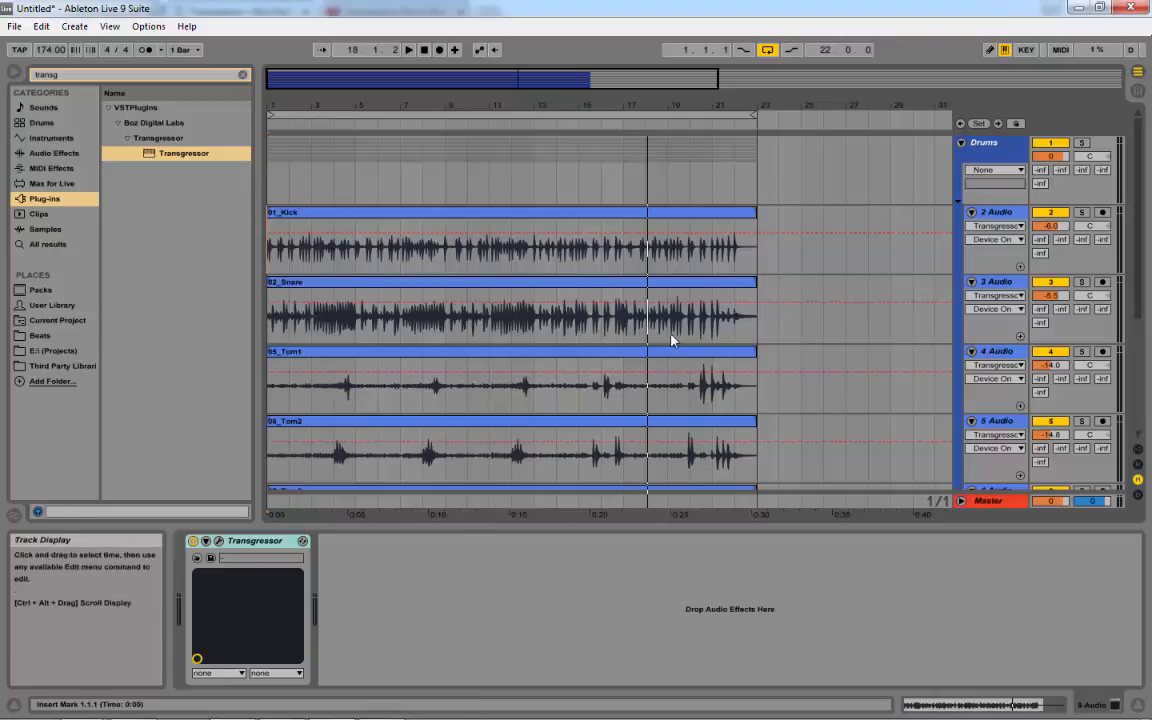
left_click(275, 256)
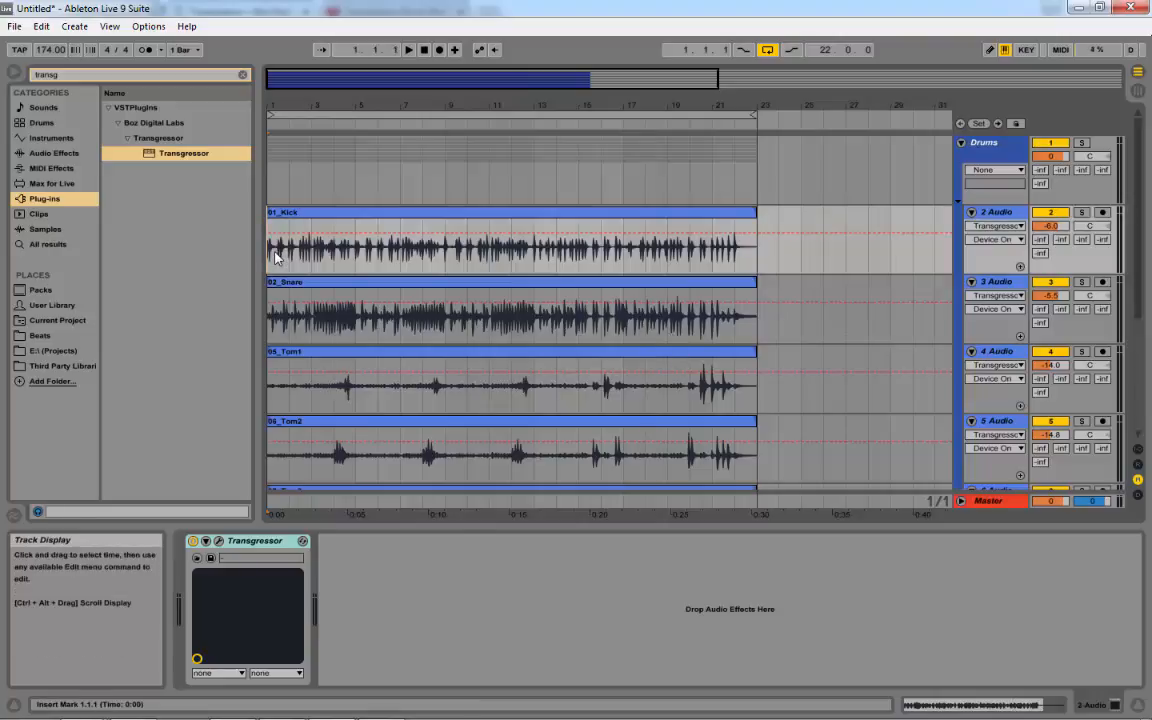